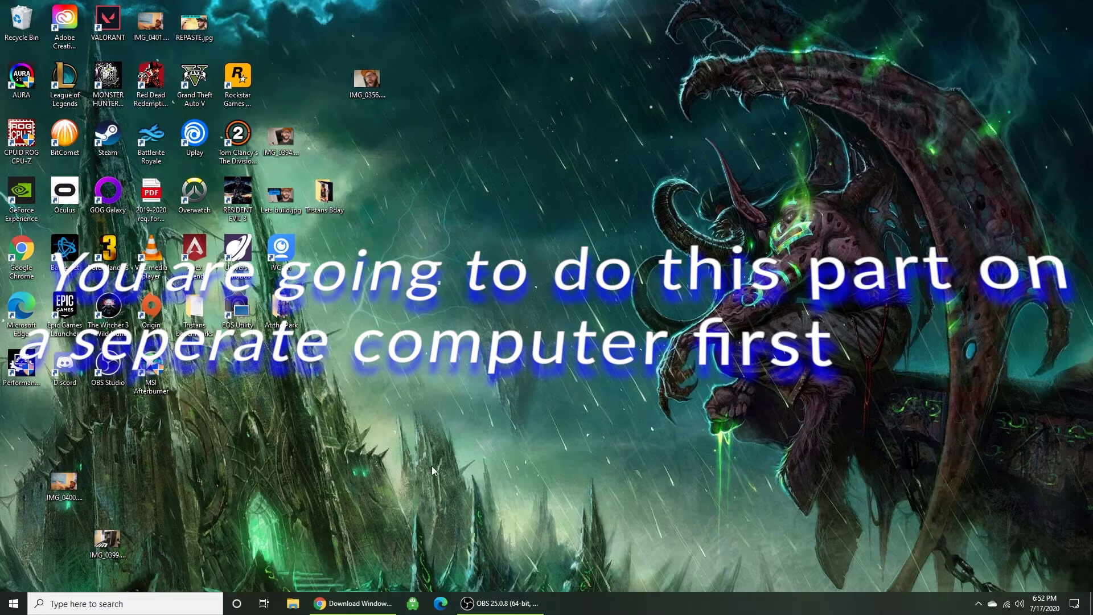
- Download the Windows 10 Media Creation Tool in Chrome and run MediaCreationTool.exe
left_click(339, 606)
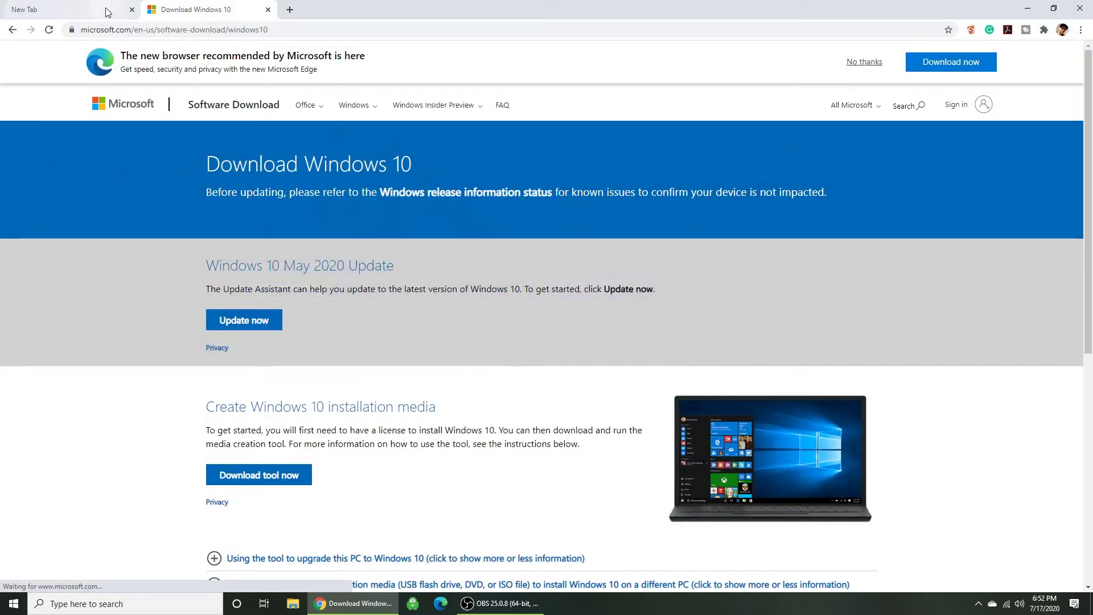
scroll(413, 322, "down", 2)
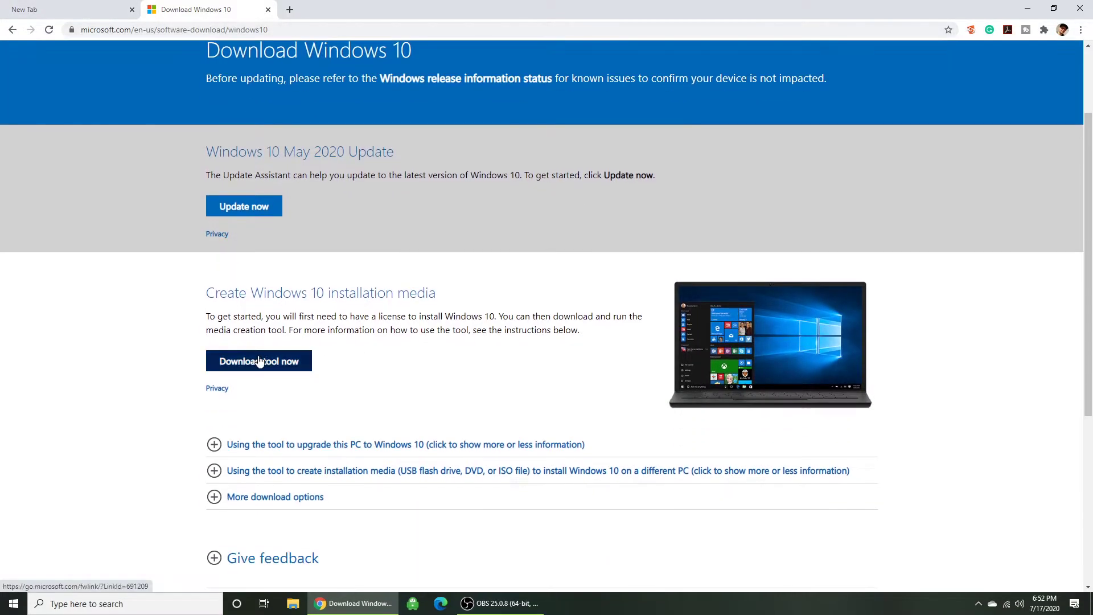
left_click(250, 369)
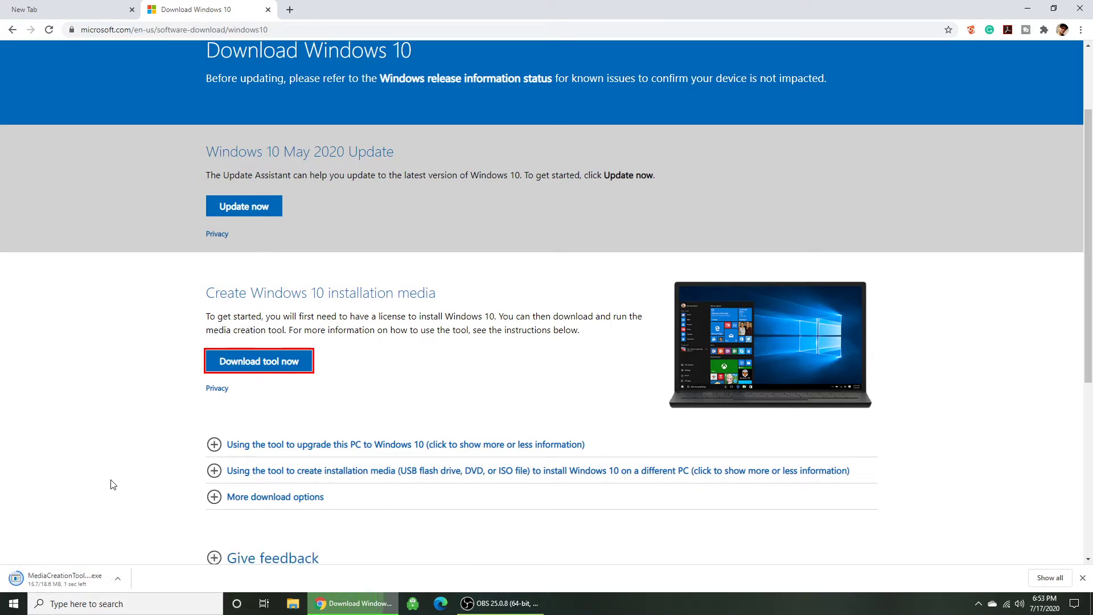
left_click(108, 575)
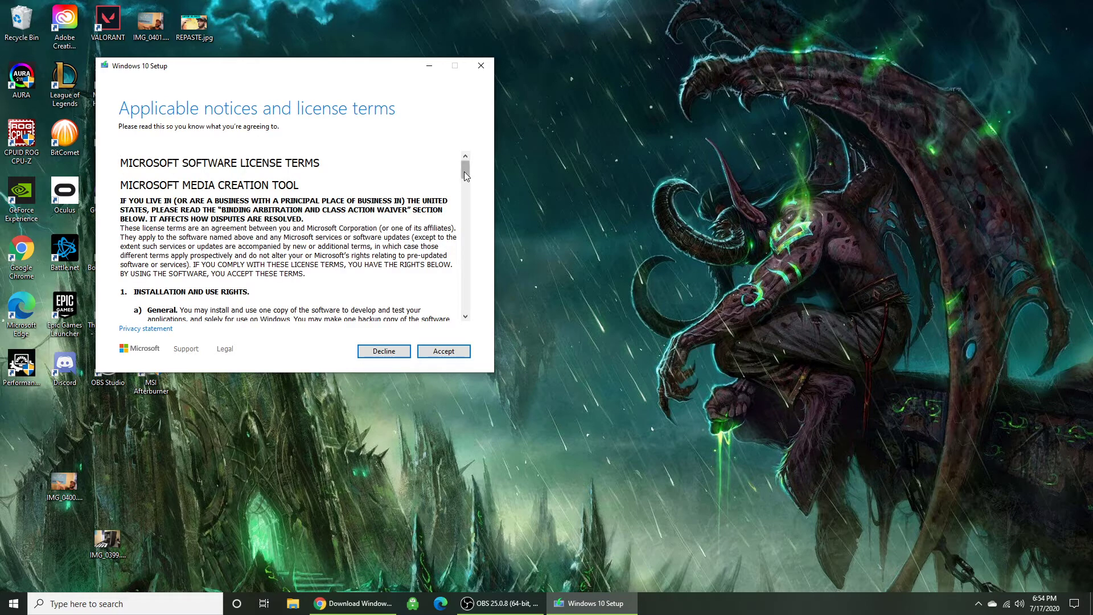
- Accept the license and choose USB flash drive installation media, keeping the recommended language, edition and architecture
left_click_drag(465, 170, 462, 326)
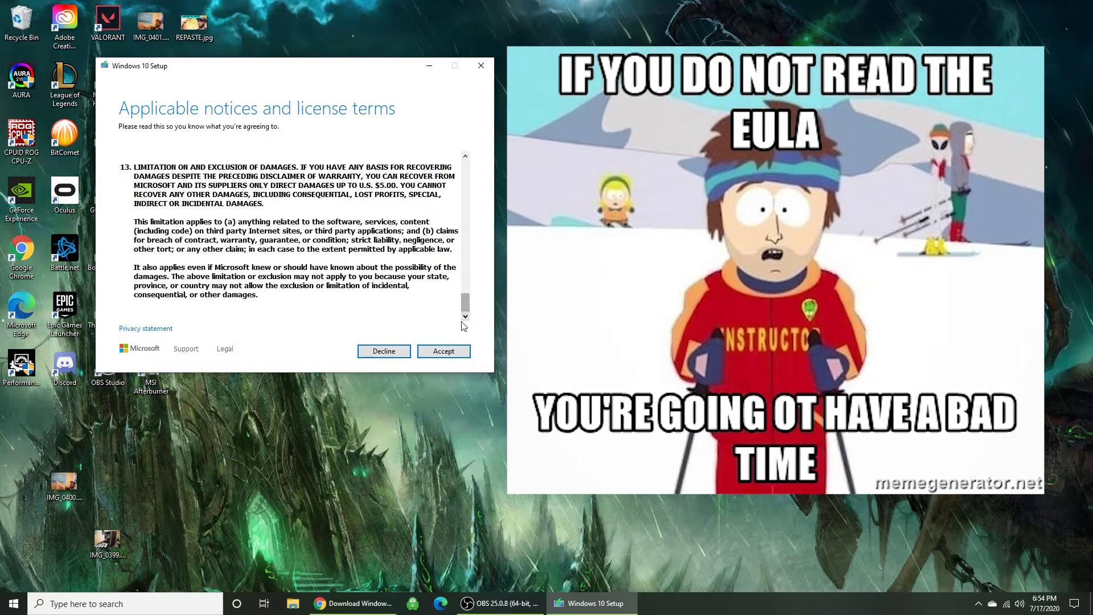
left_click(443, 351)
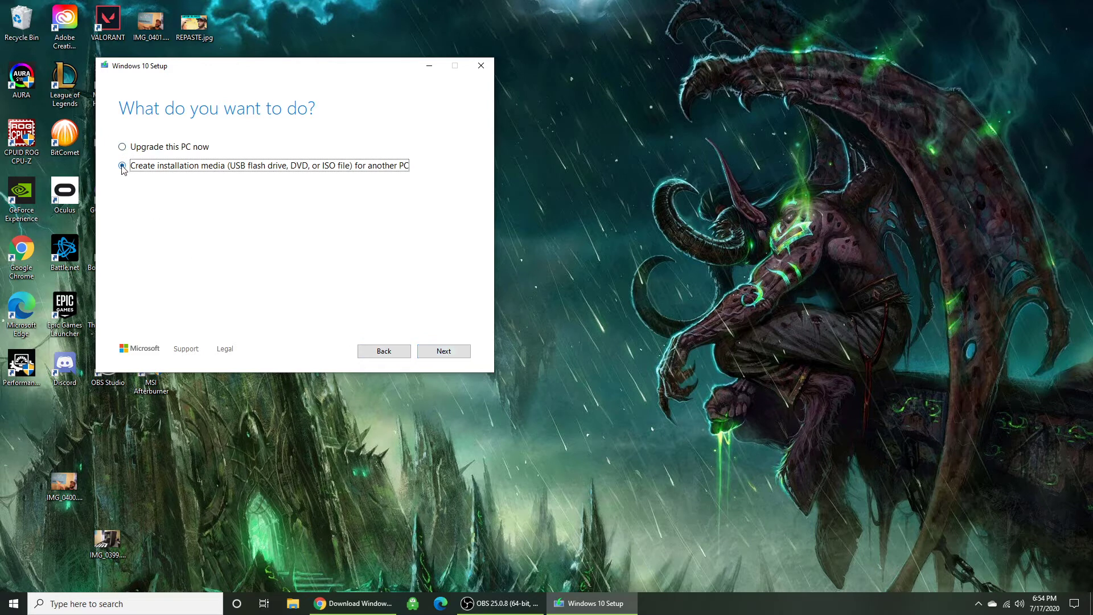
left_click(443, 351)
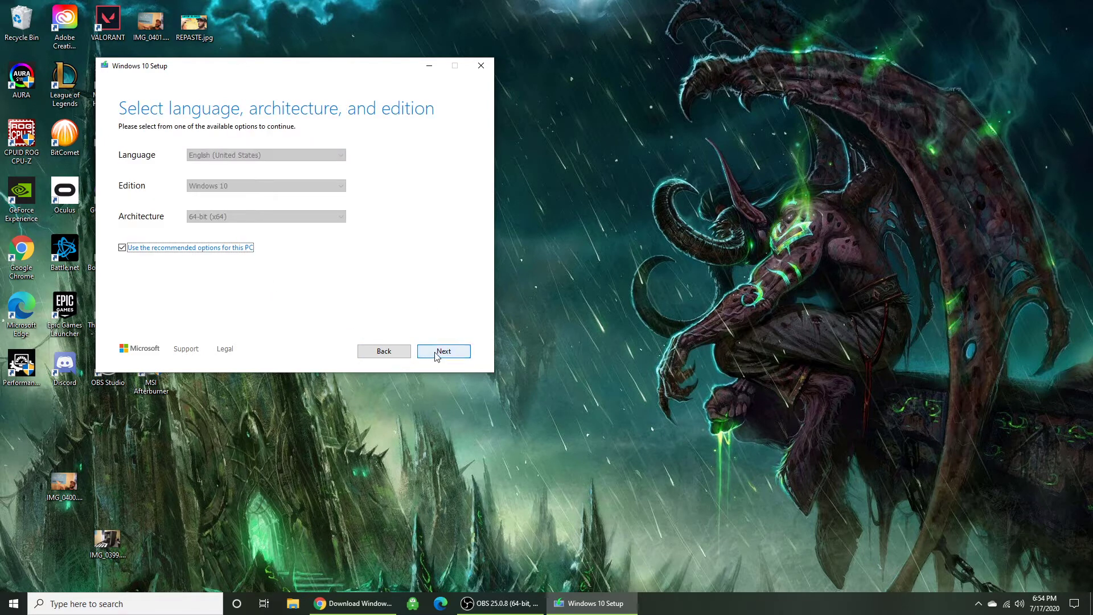
left_click(437, 353)
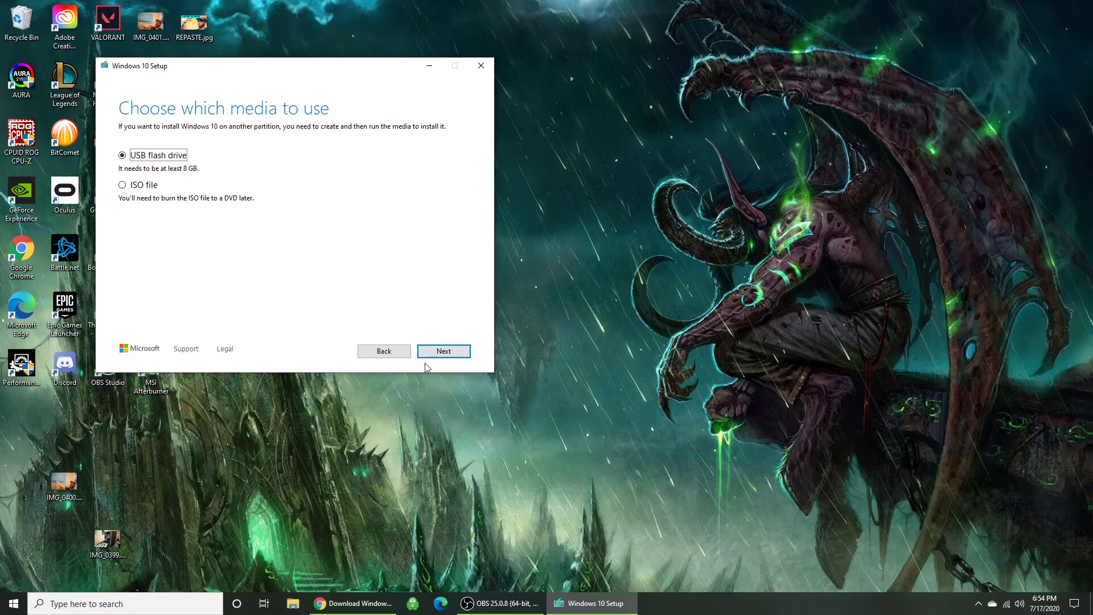
left_click(449, 353)
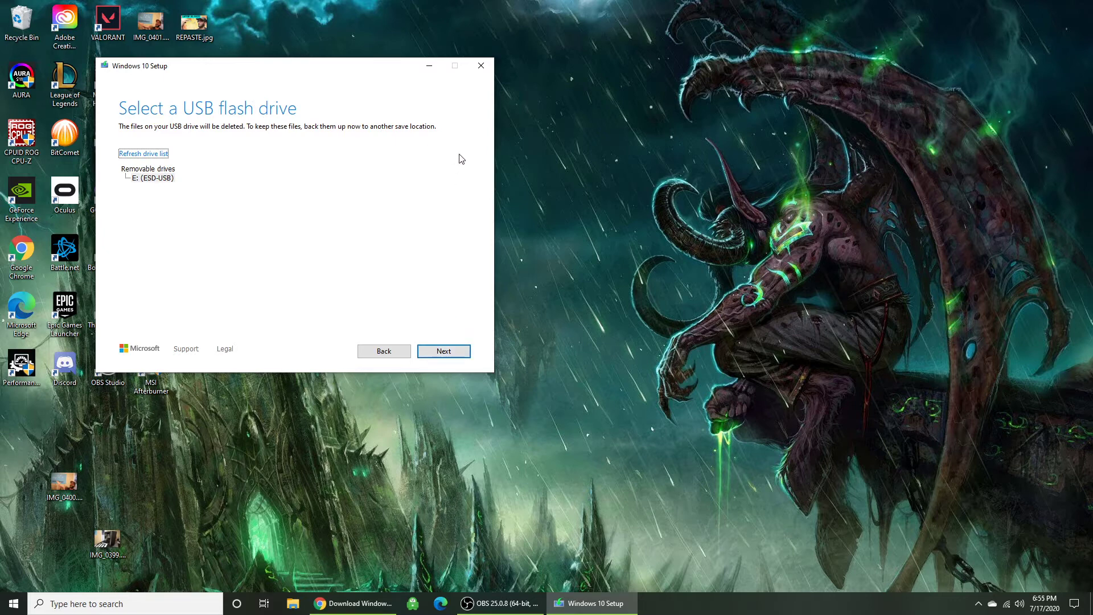
- Build Windows 10 installation media on the E: (ESD-USB) drive and finish the setup
left_click(146, 179)
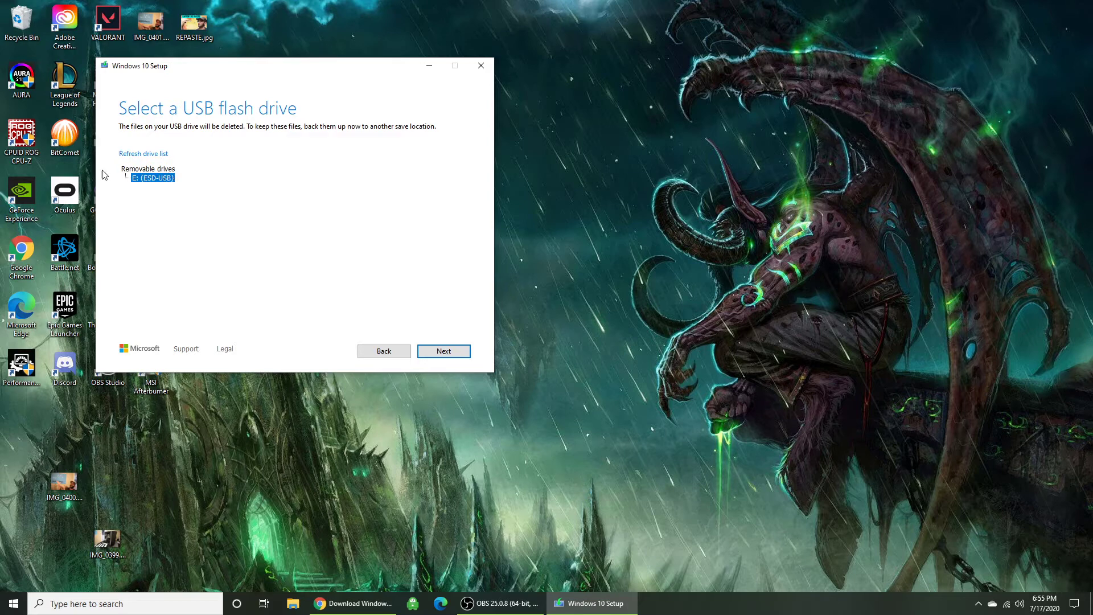
left_click(443, 351)
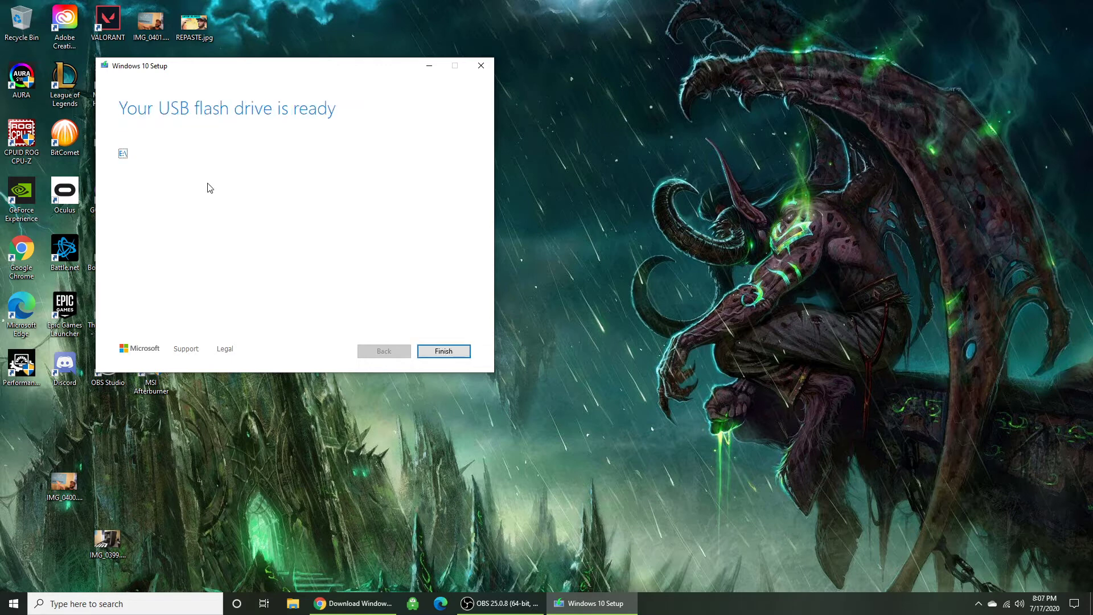
left_click(437, 351)
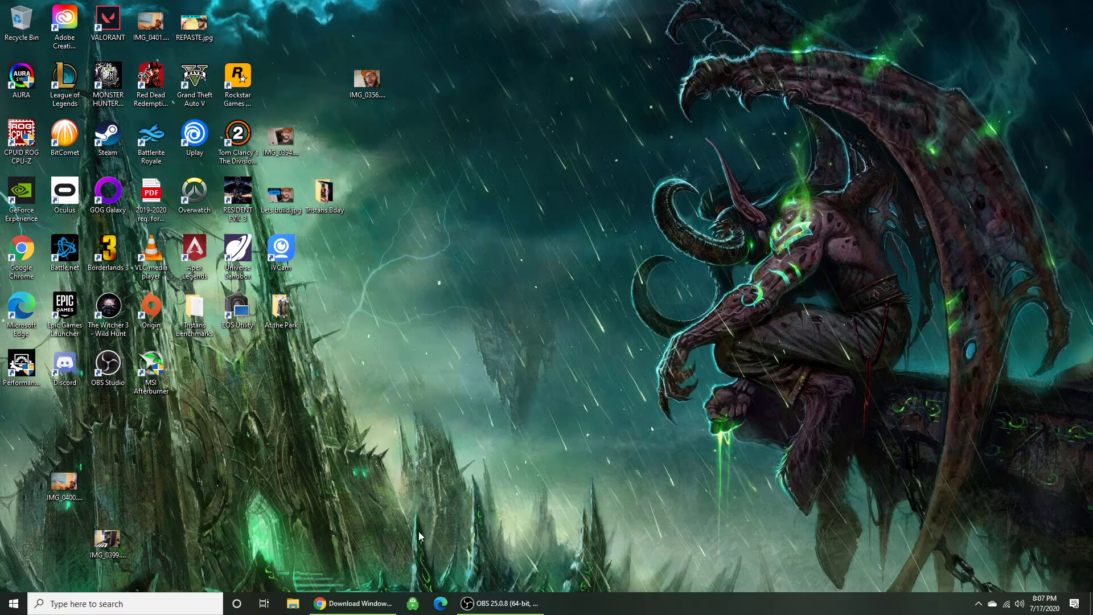
left_click(293, 603)
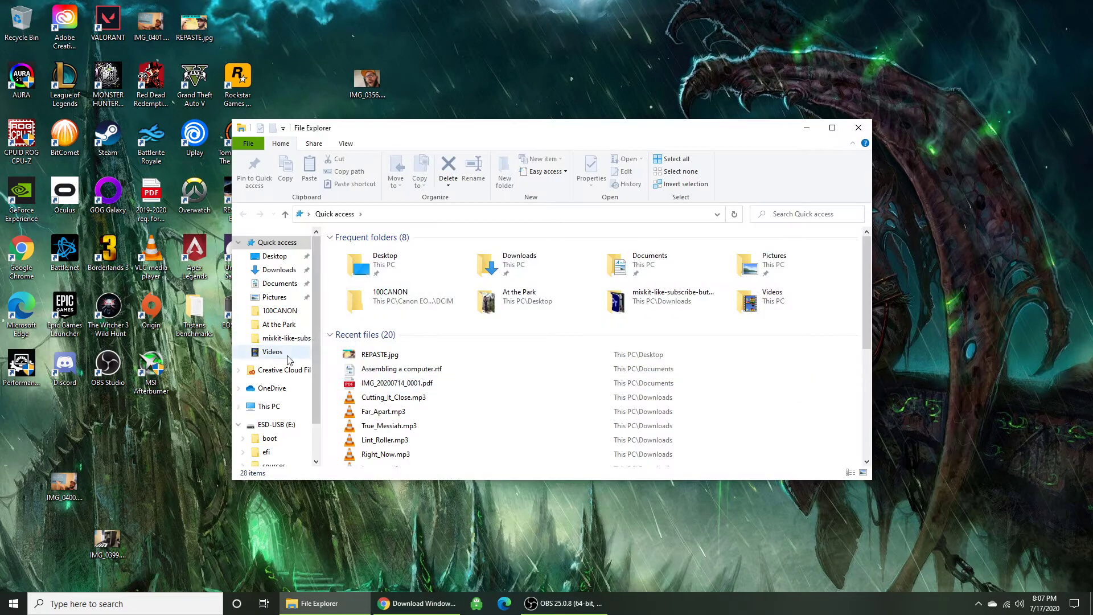
left_click(269, 406)
left_click(678, 367)
double_click(679, 371)
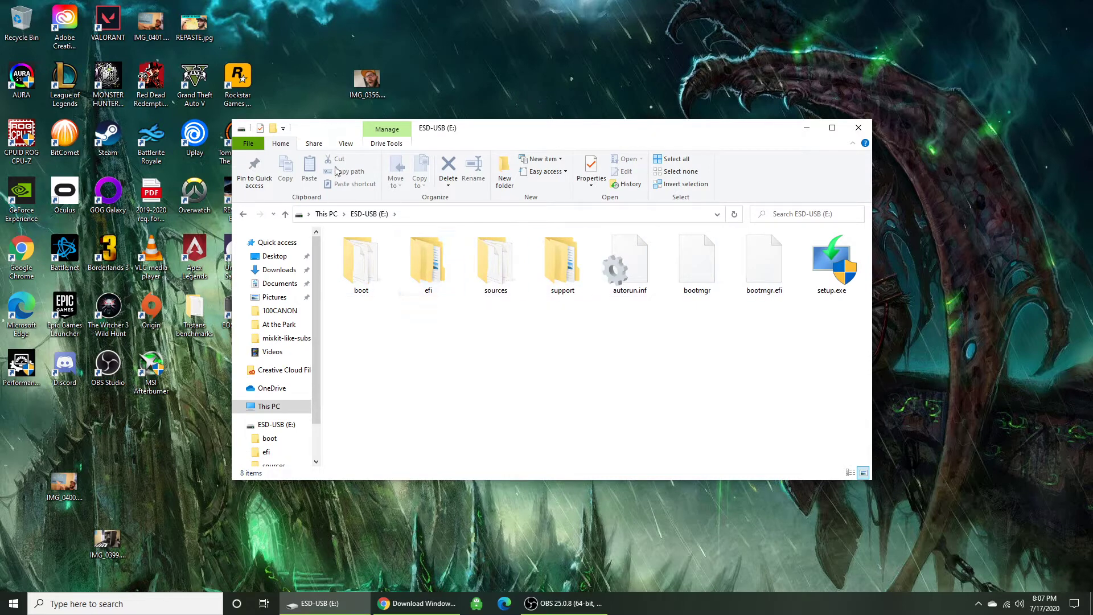
left_click(285, 214)
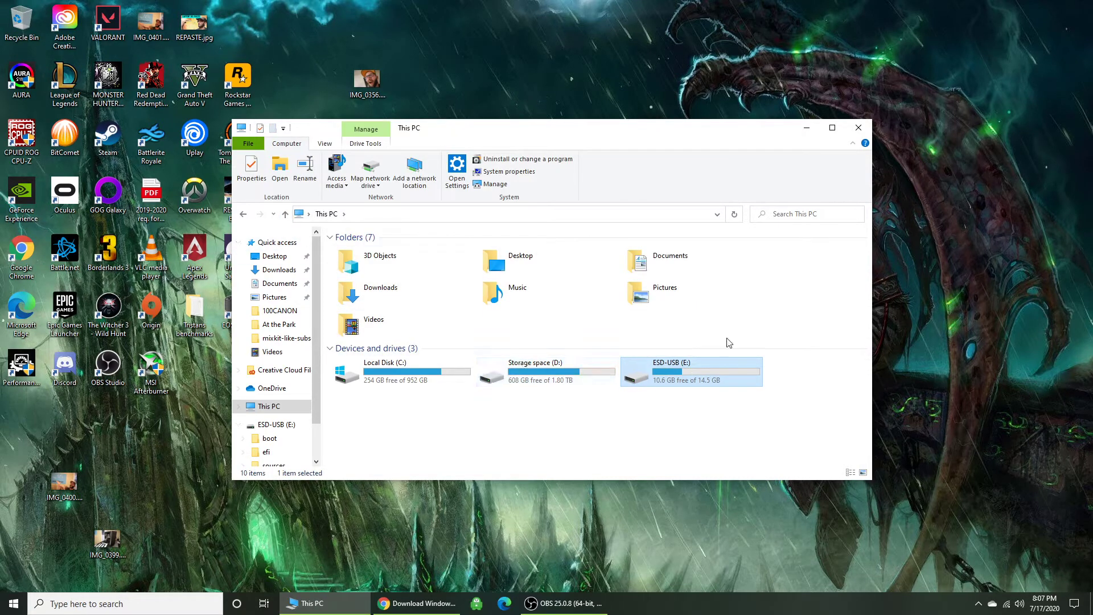
left_click(858, 128)
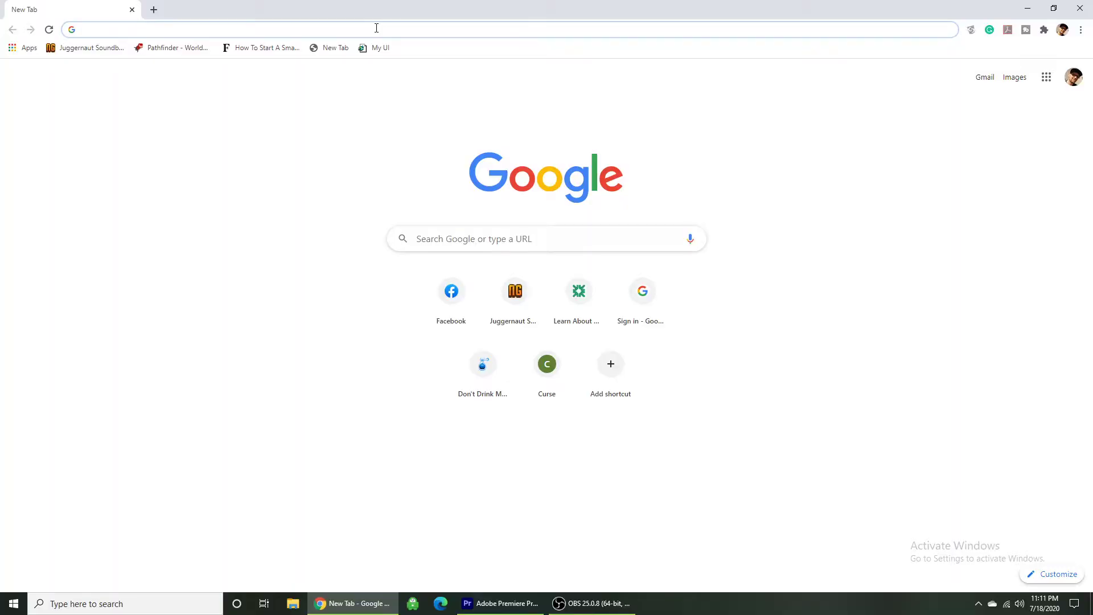
- Search for 'msi b360 bazooka' and open the MSI B360M BAZOOKA product page
type("msi b")
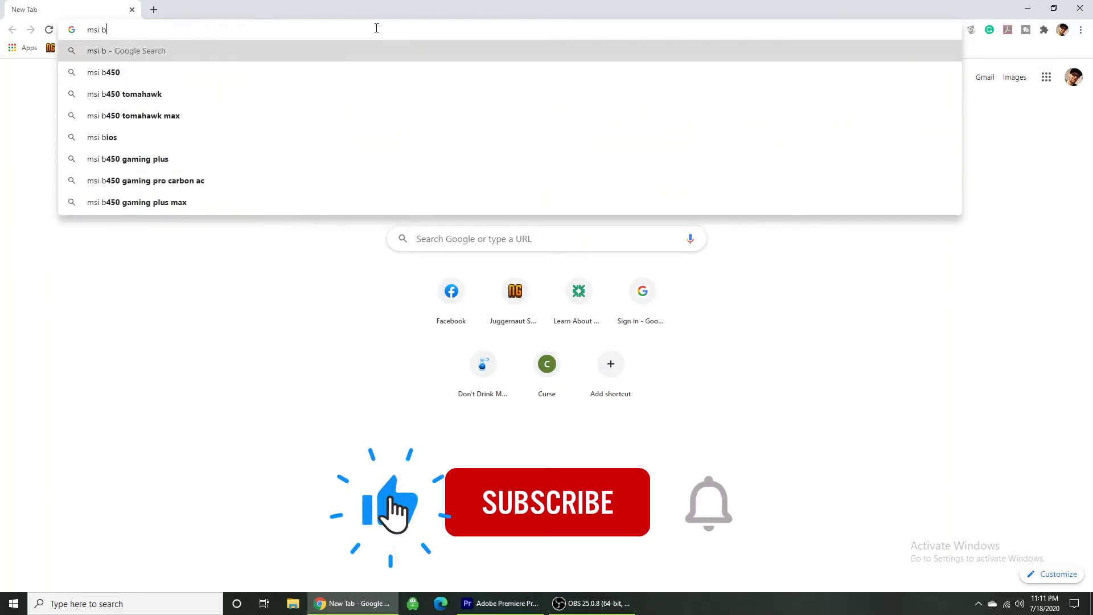
type("3")
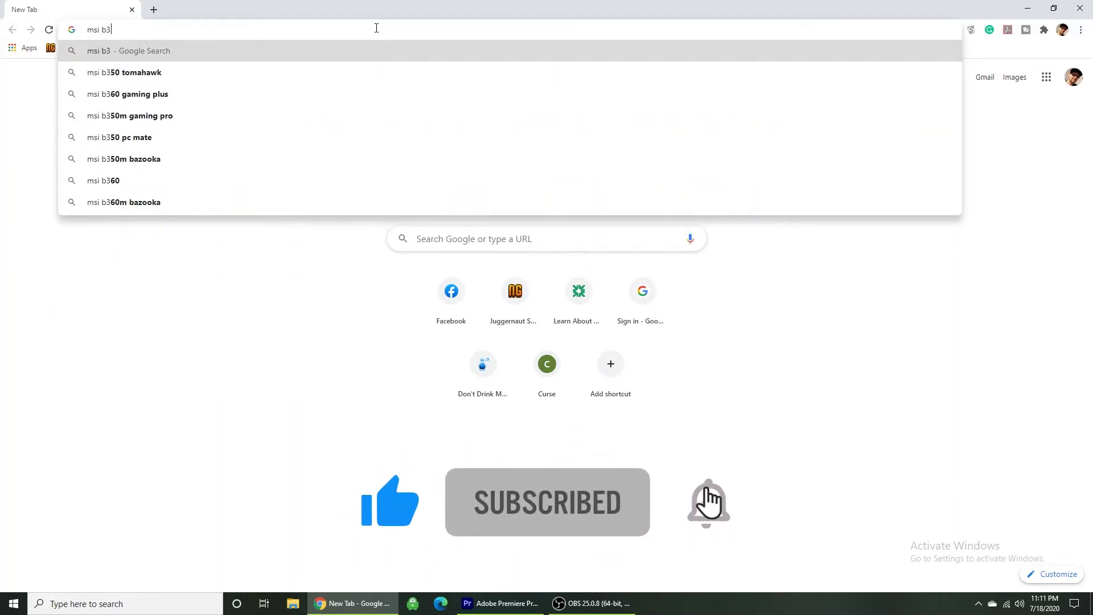
type("60")
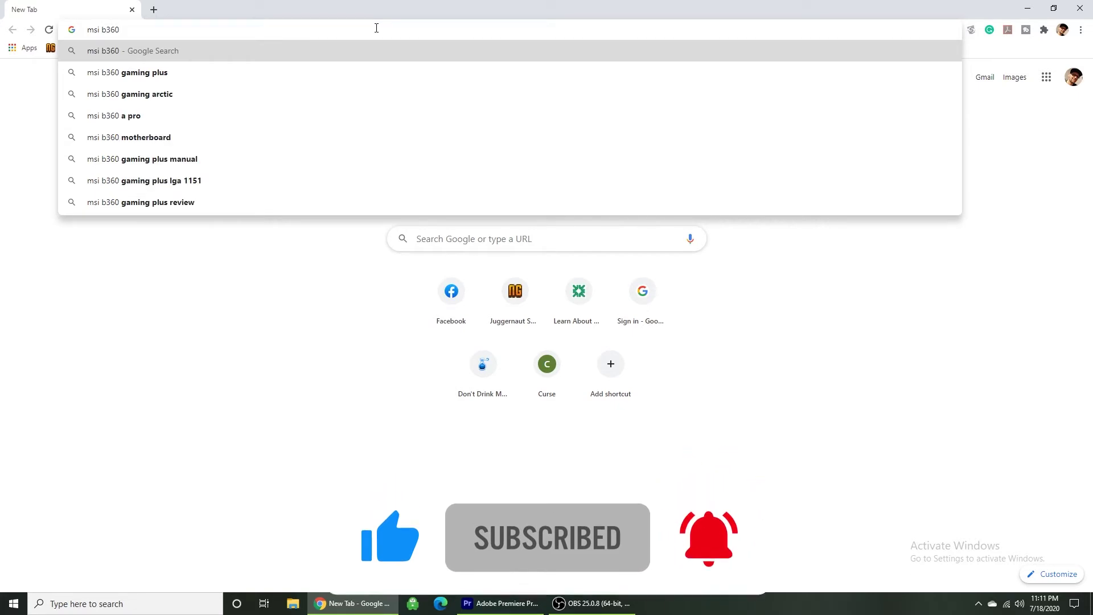
type(" v")
key("BackSpace")
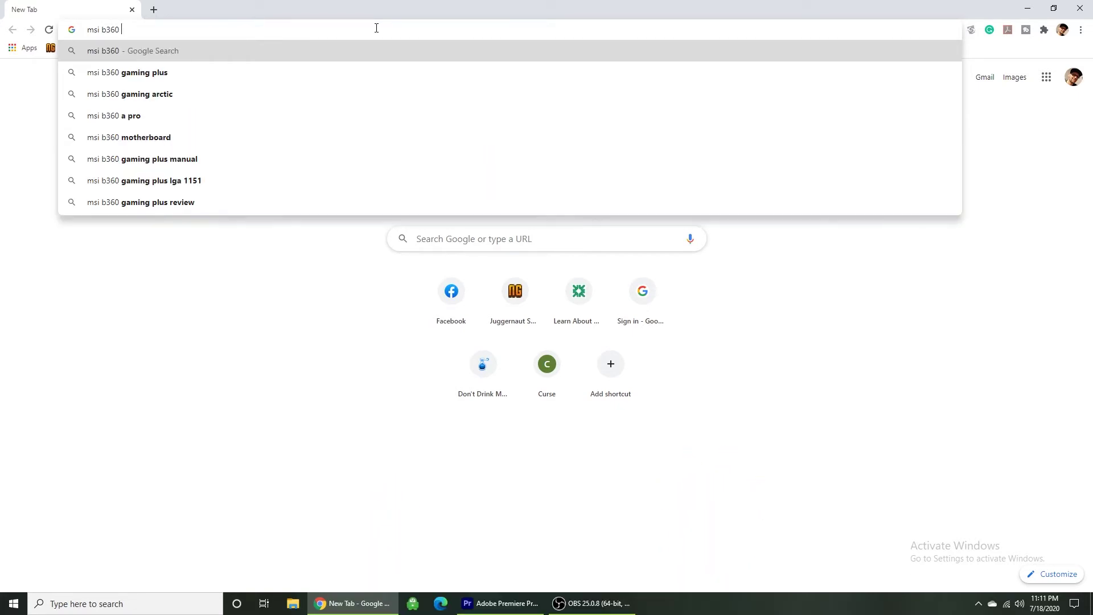
type("bazooka")
key("Return")
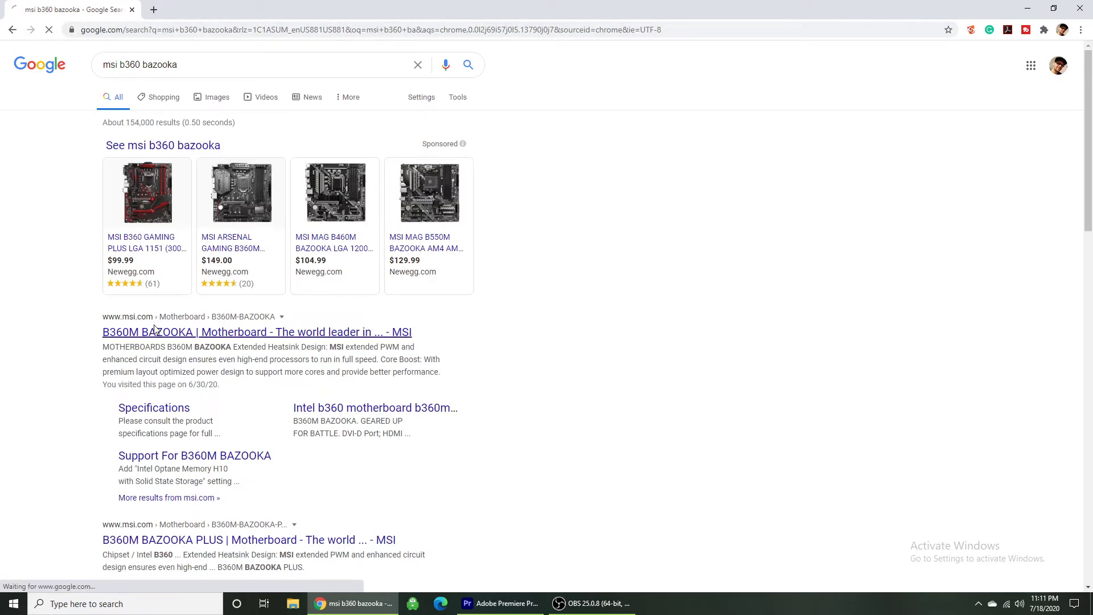
left_click(155, 332)
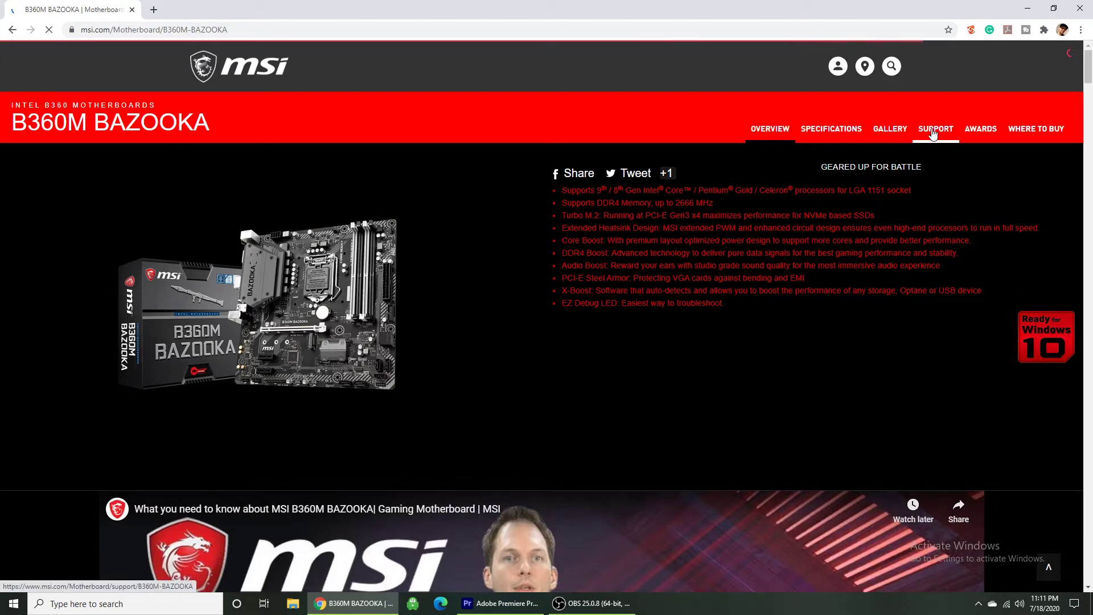
- Download BIOS 7B24v2A from the board's support page, accepting the site's cookies
left_click(913, 133)
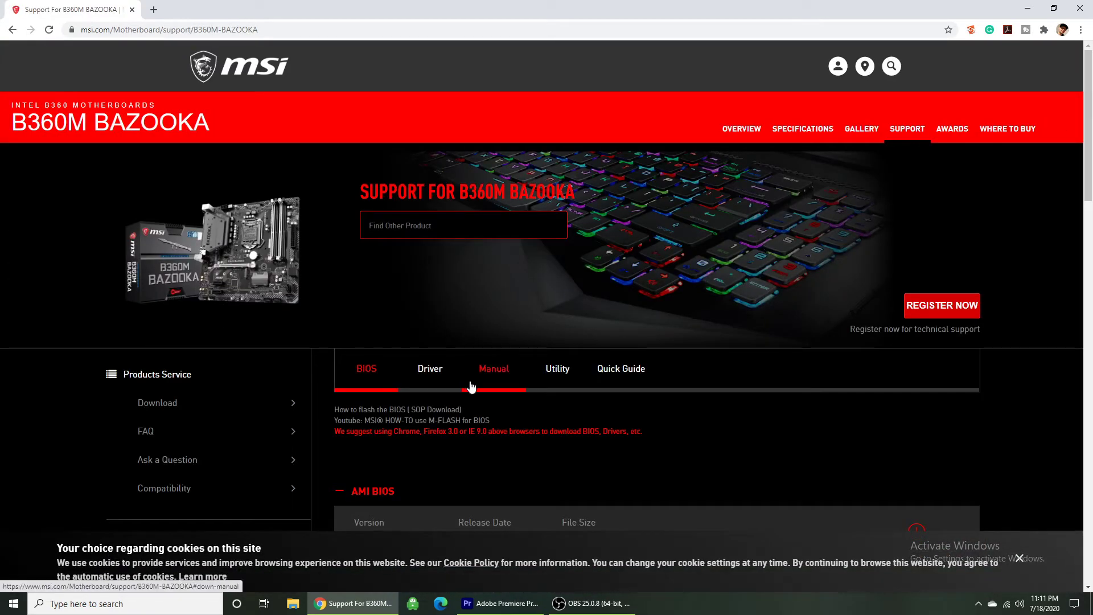
scroll(527, 395, "down", 4)
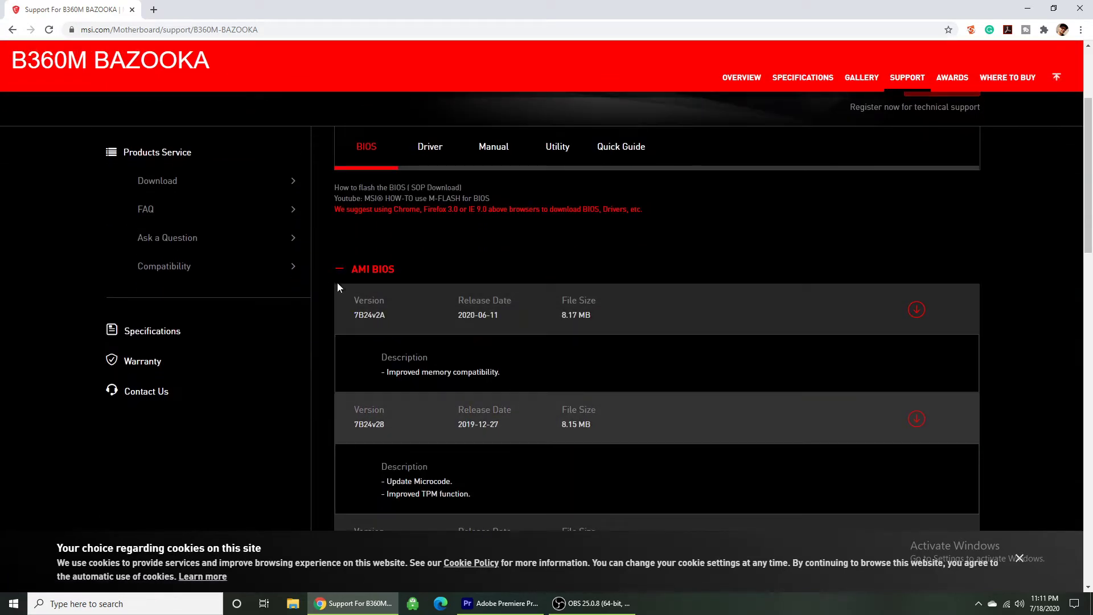
left_click(916, 309)
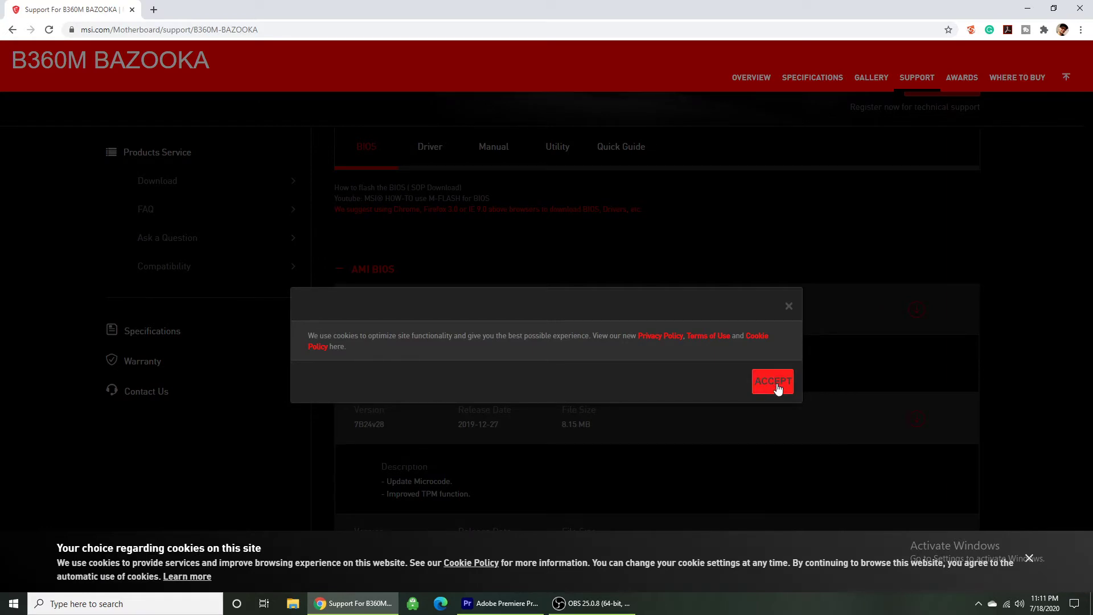
left_click(778, 388)
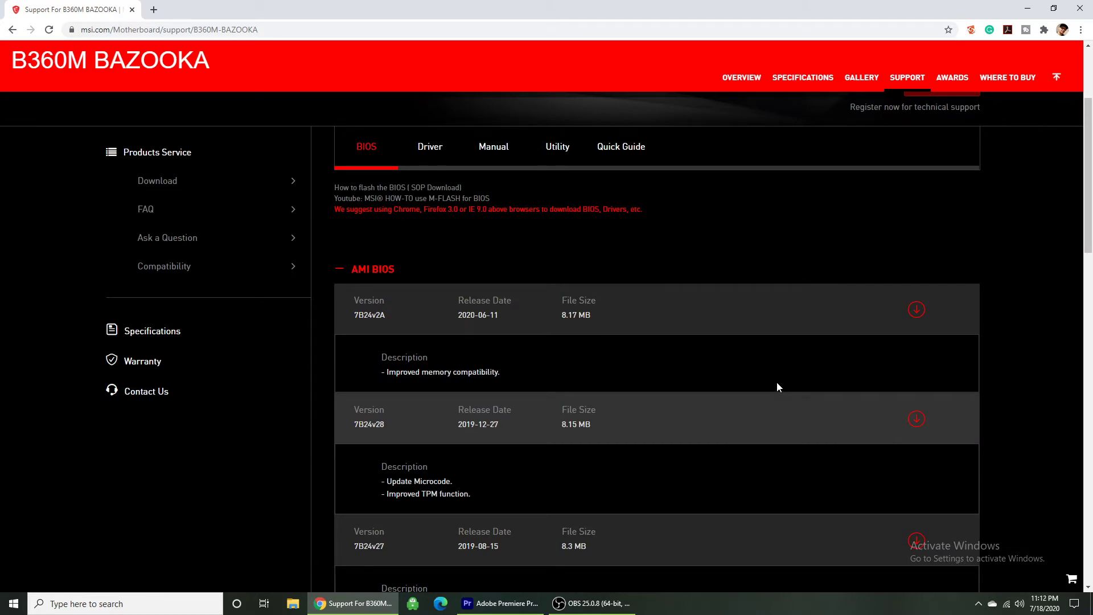
left_click(916, 311)
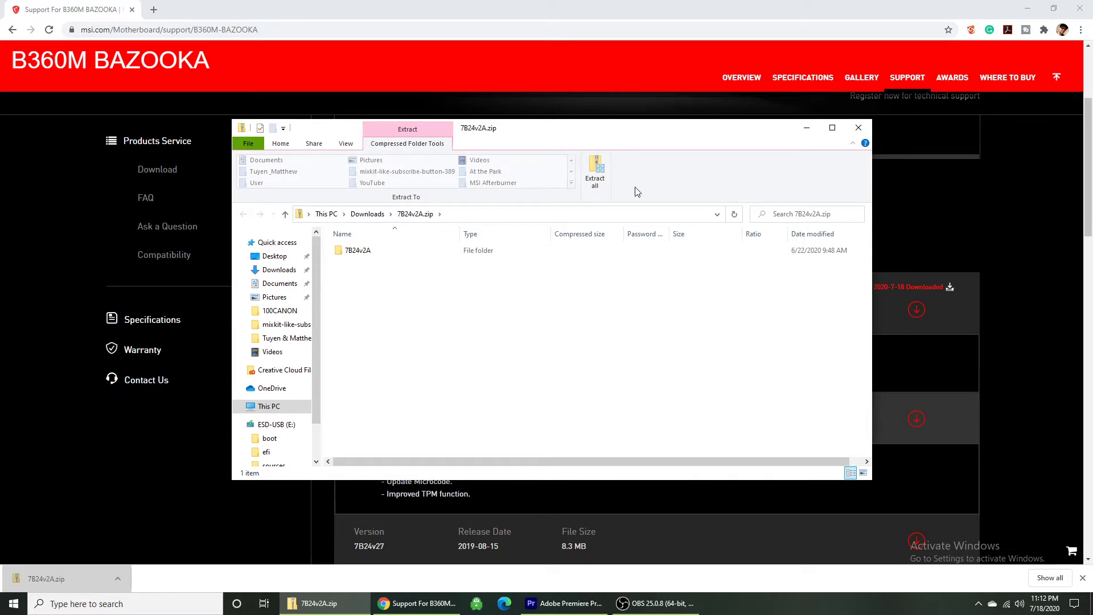
- Extract the BIOS zip to Downloads and copy the 7B24v2A folder onto ESD-USB (E:)
left_click(601, 168)
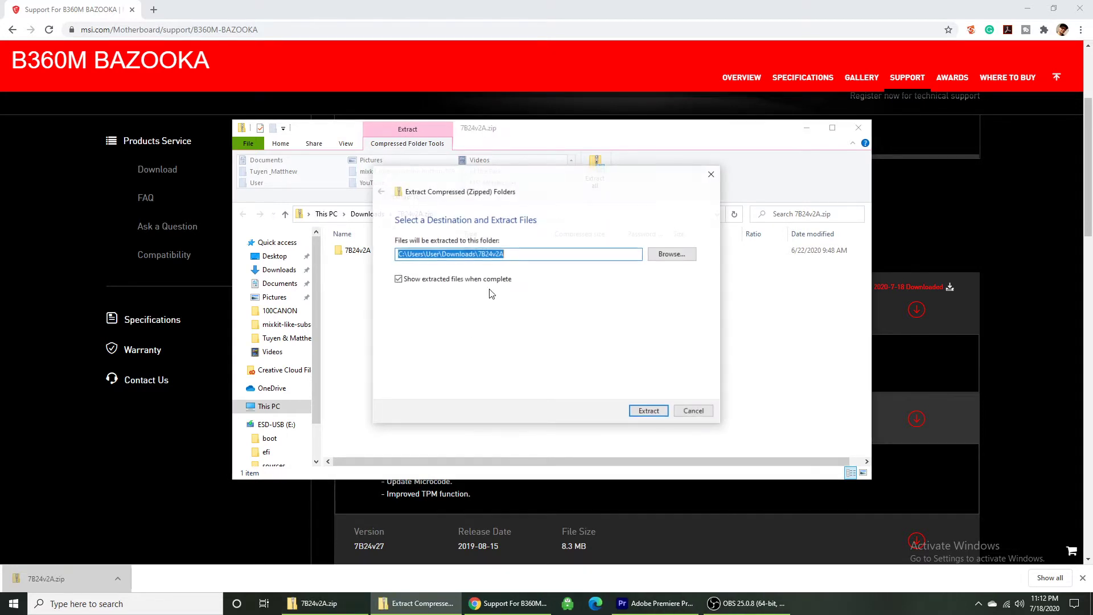
left_click(655, 411)
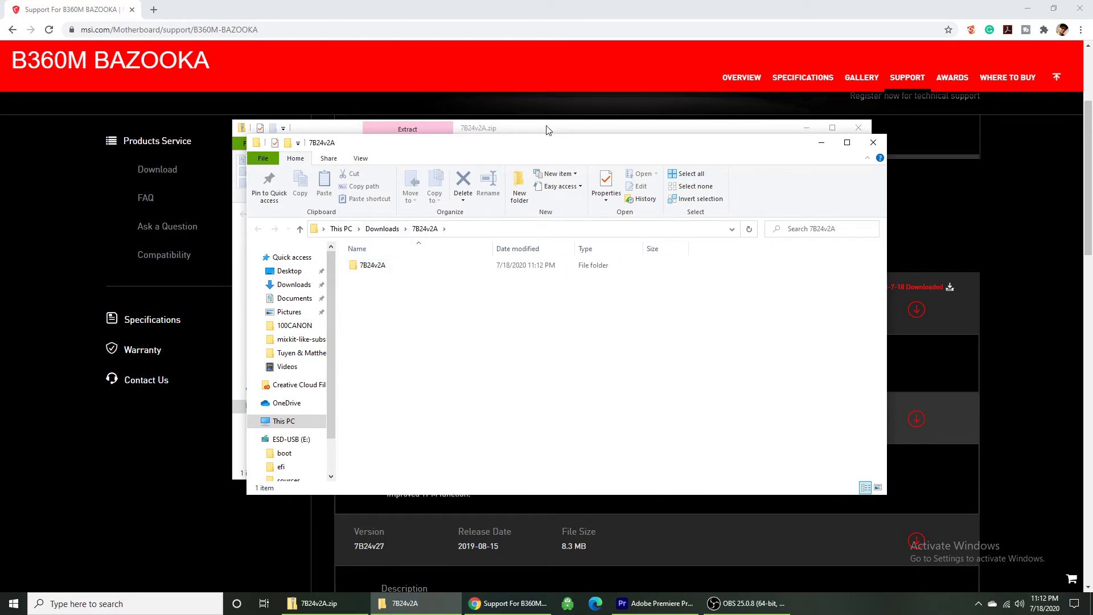
left_click_drag(546, 129, 1090, 136)
left_click(140, 259)
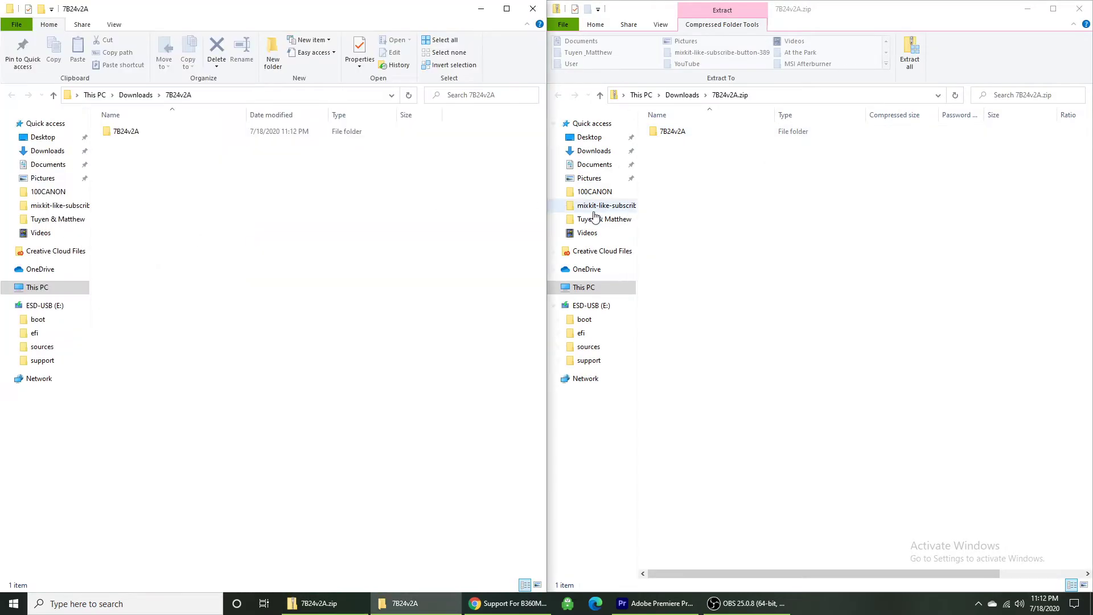
left_click(586, 306)
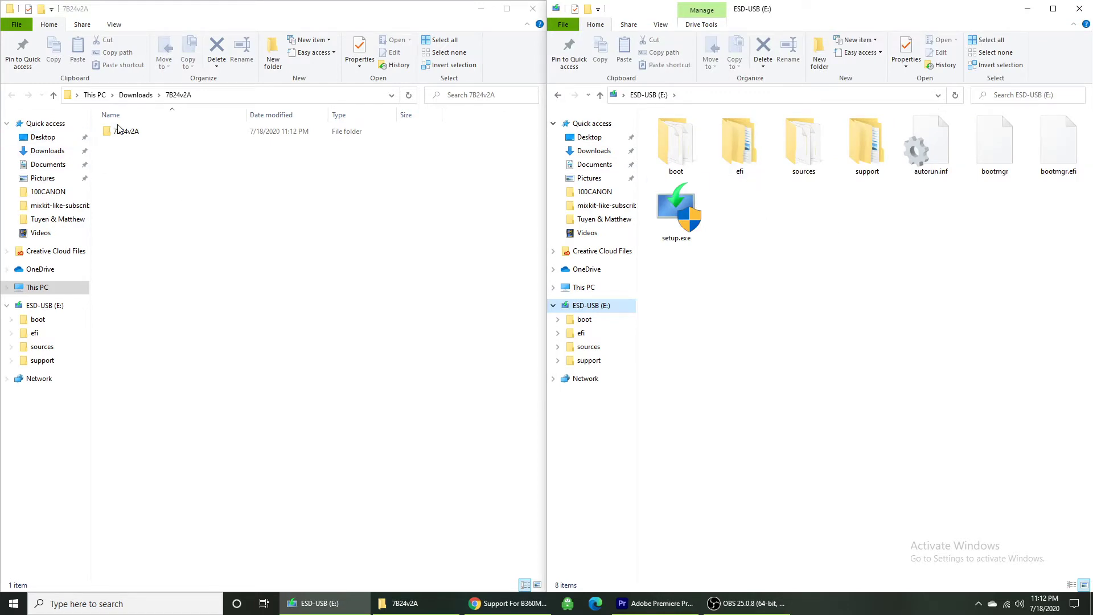
left_click_drag(118, 129, 718, 351)
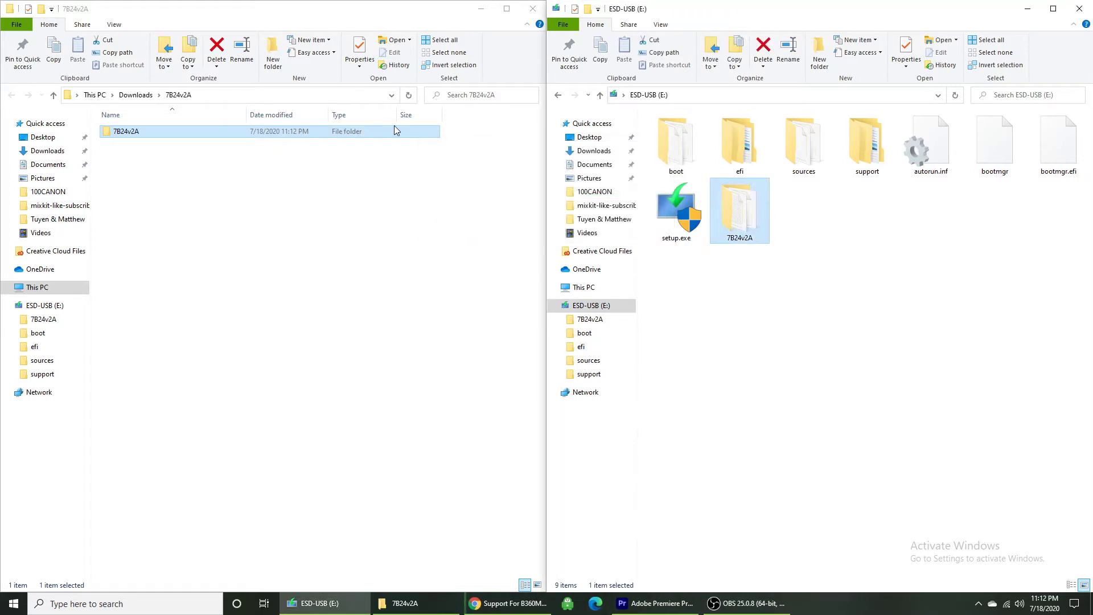
- Close the Explorer windows and safely eject the Cruzer Blade USB stick
left_click(533, 9)
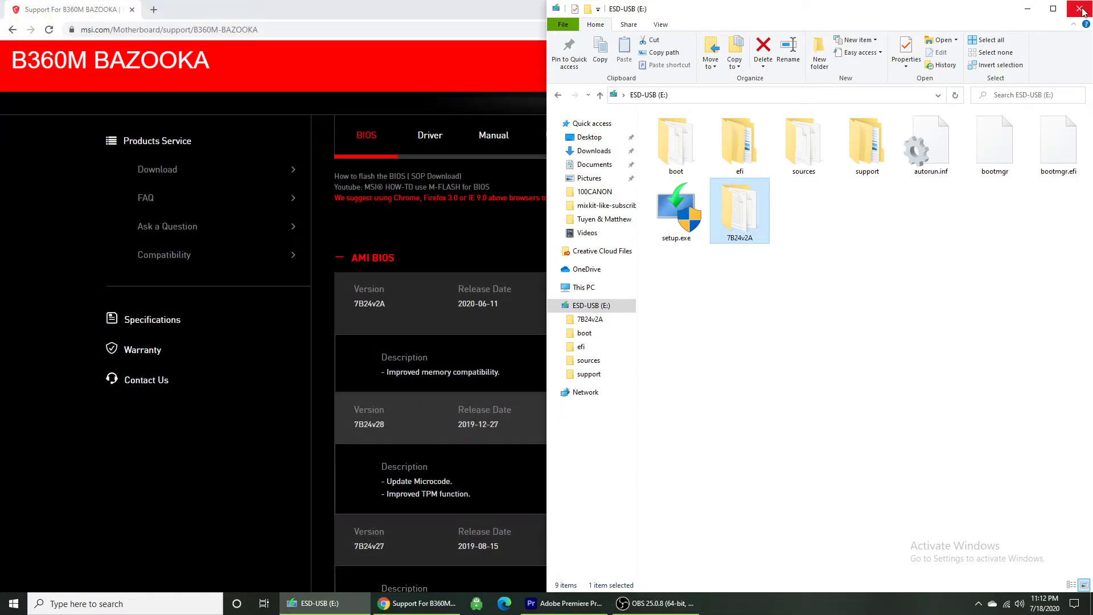
left_click(1079, 8)
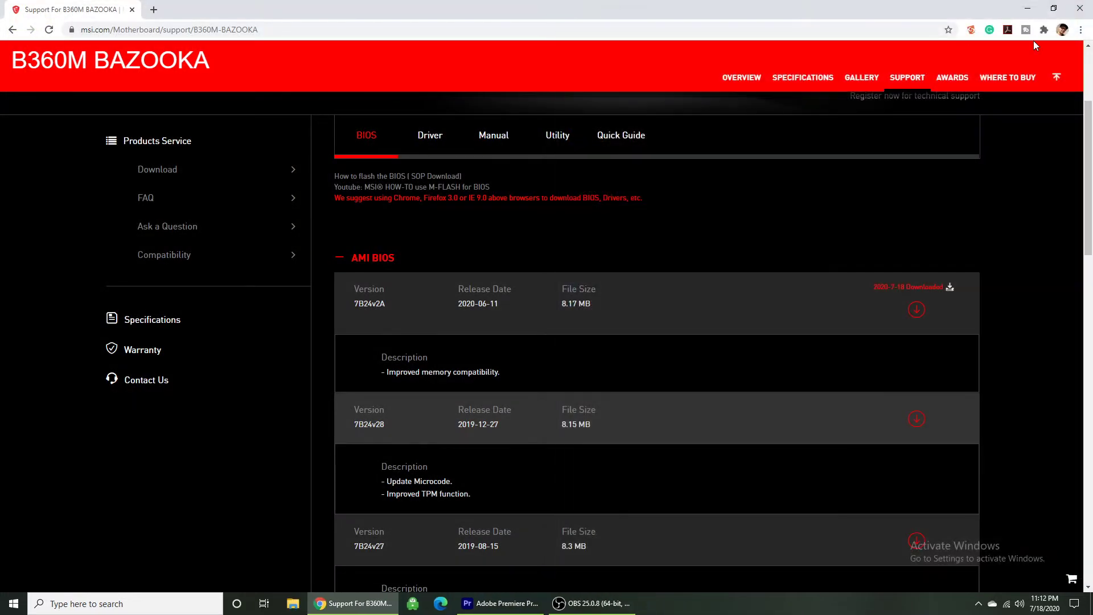
left_click(1090, 6)
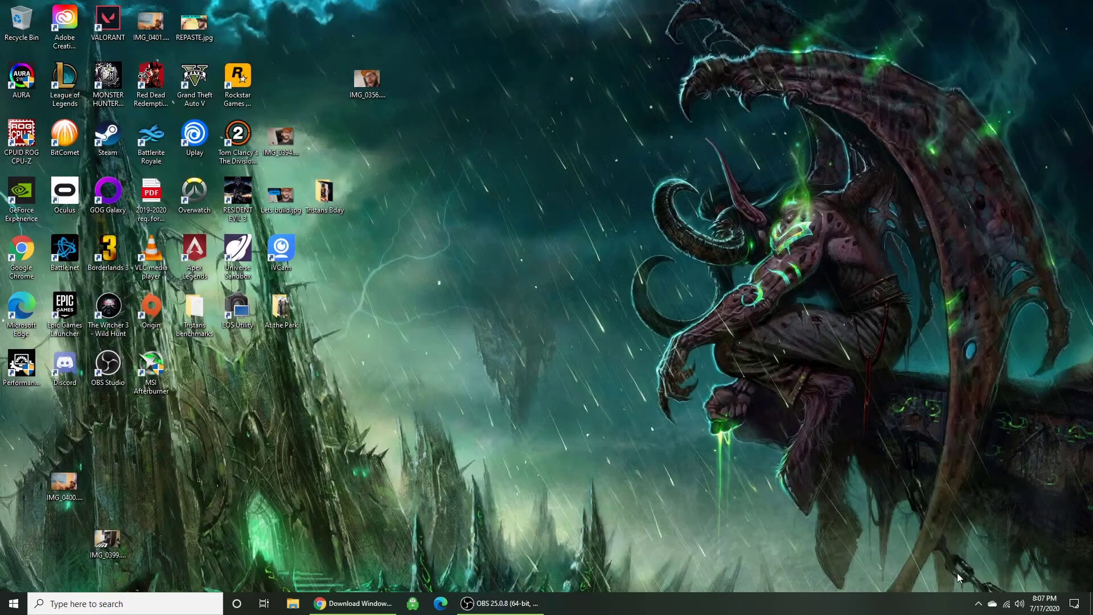
left_click(977, 602)
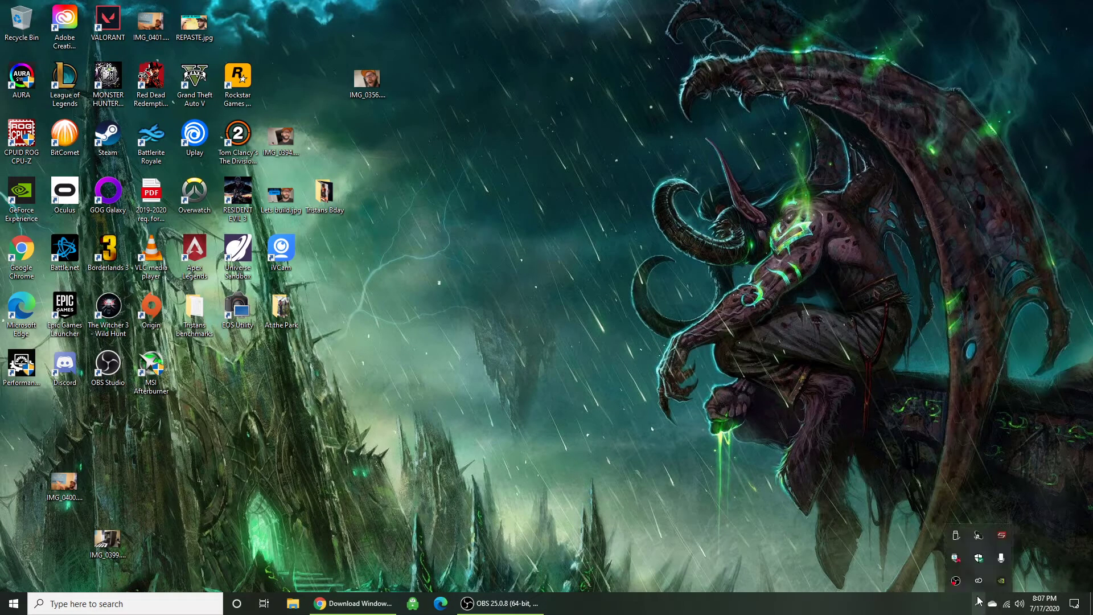
left_click(957, 536)
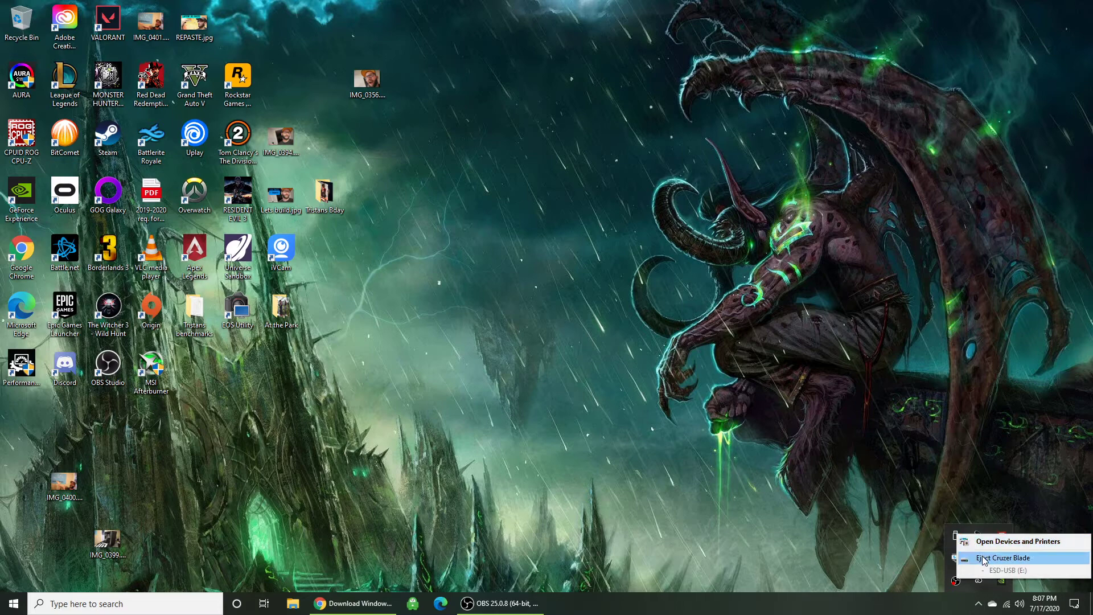
left_click(994, 557)
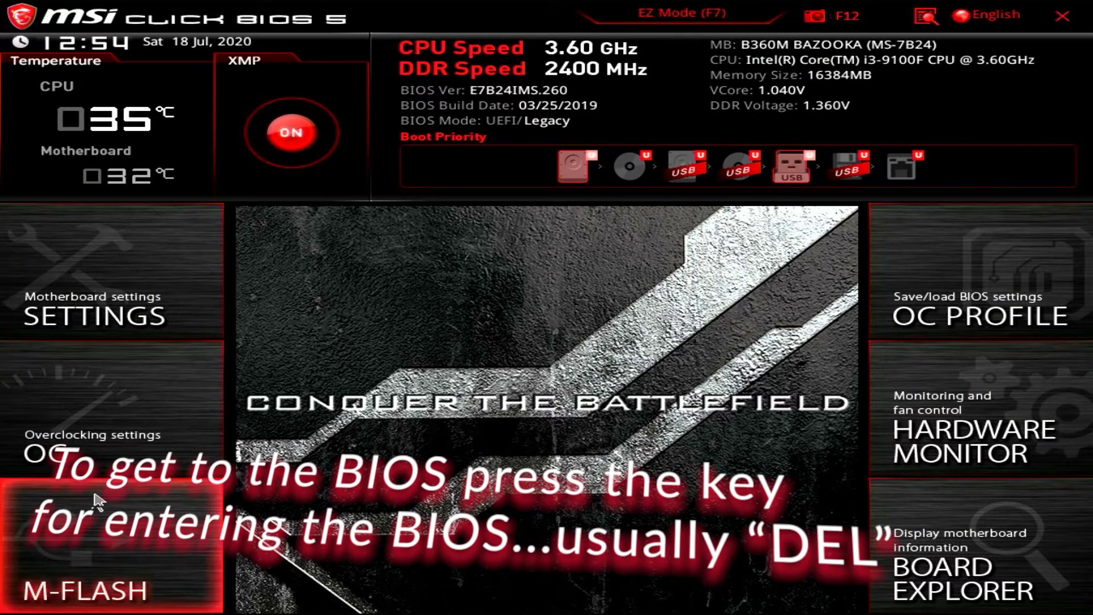
- Flash the BIOS via M-FLASH using E7B24IMS.2A0 from the USB stick's 7B24v2A folder
left_click(110, 515)
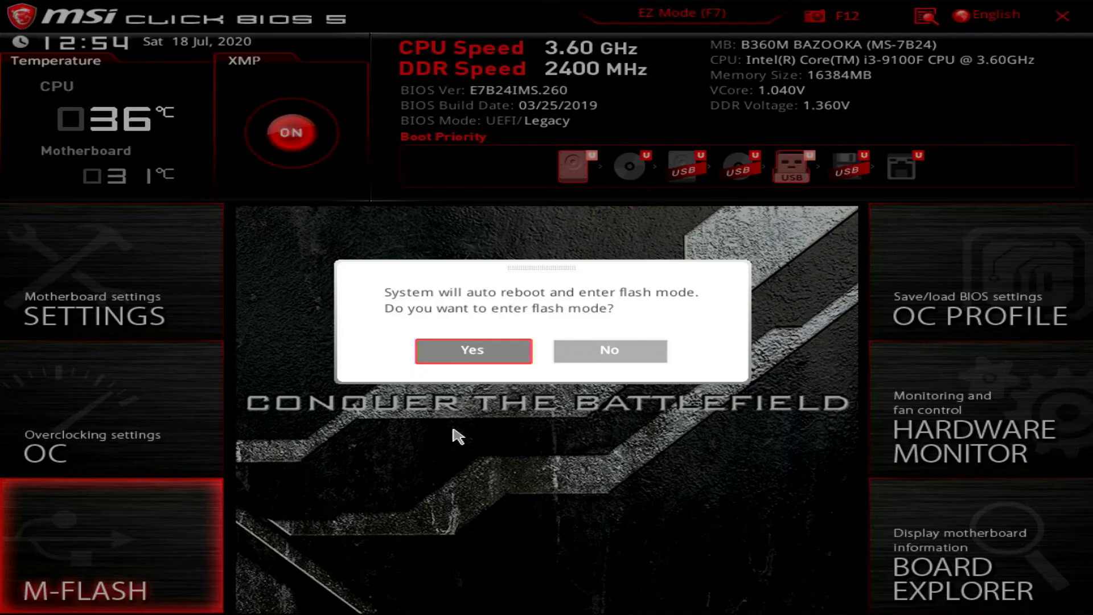
left_click(473, 351)
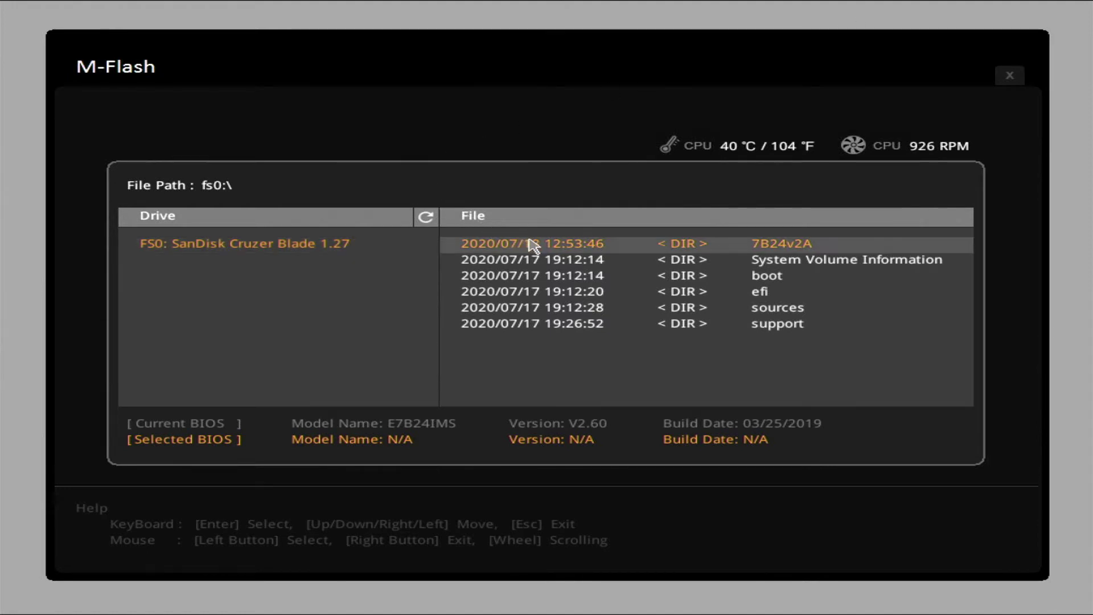
left_click(811, 252)
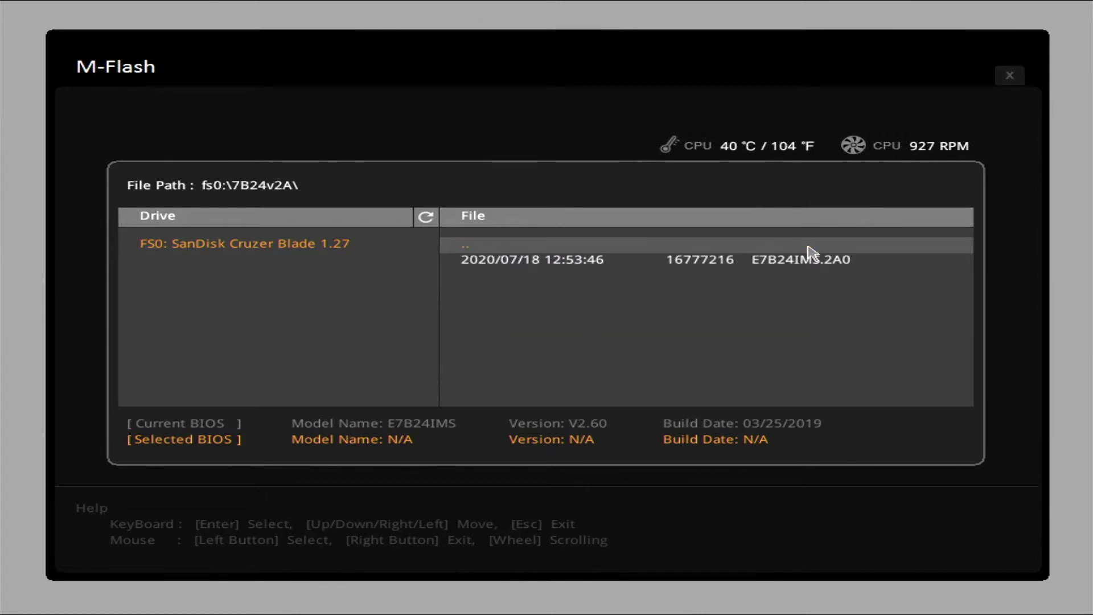
left_click(811, 259)
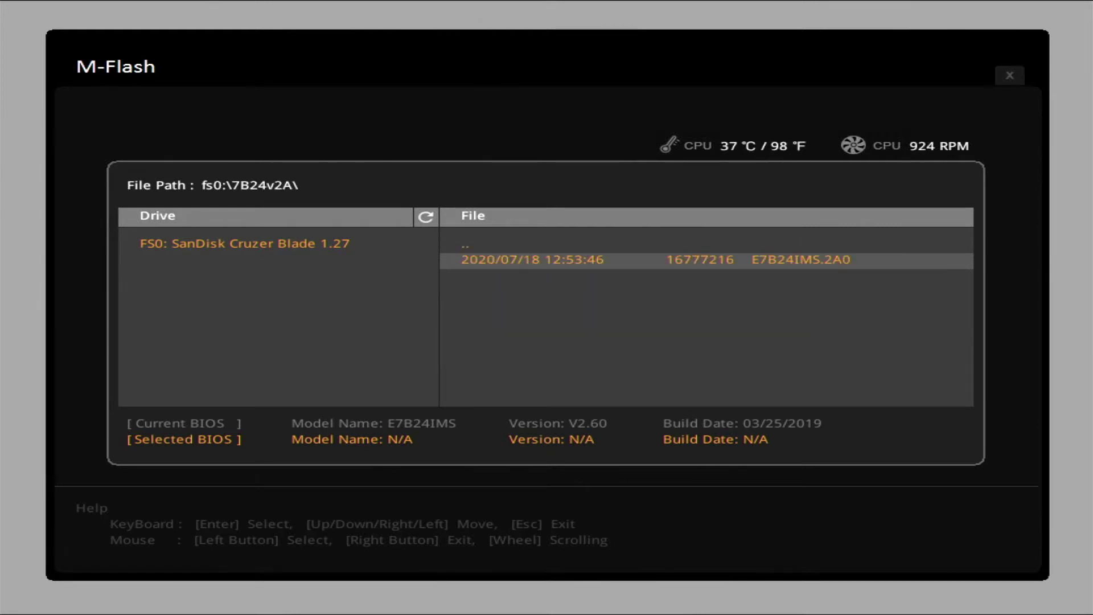
left_click(658, 260)
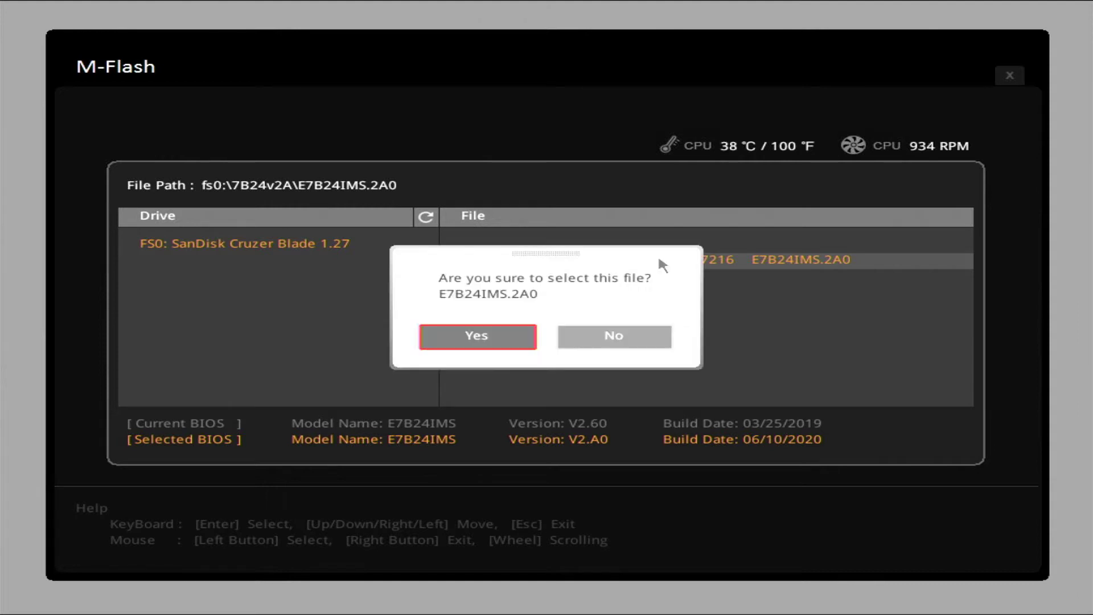
left_click(440, 343)
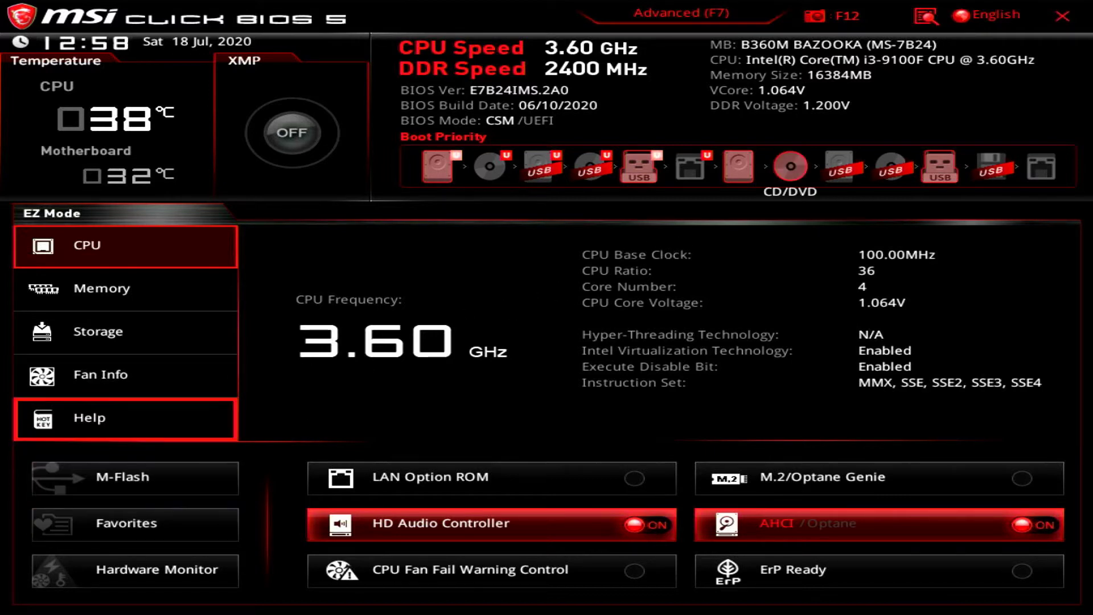
- Enable Extreme Memory Profile (XMP) under OC in Advanced mode, then save changes and reboot
left_click(699, 11)
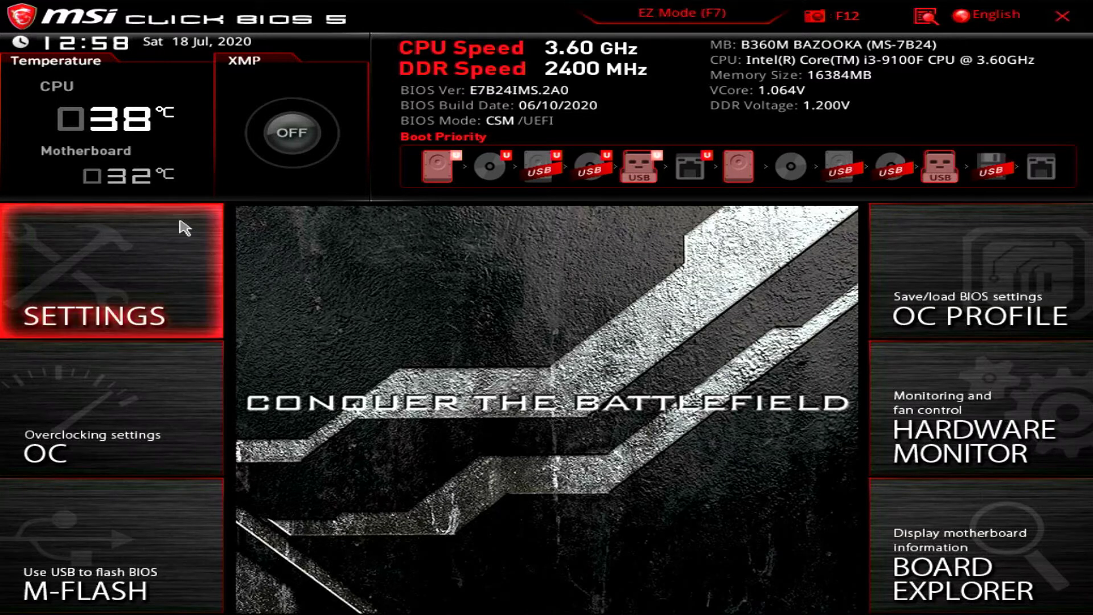
left_click(102, 422)
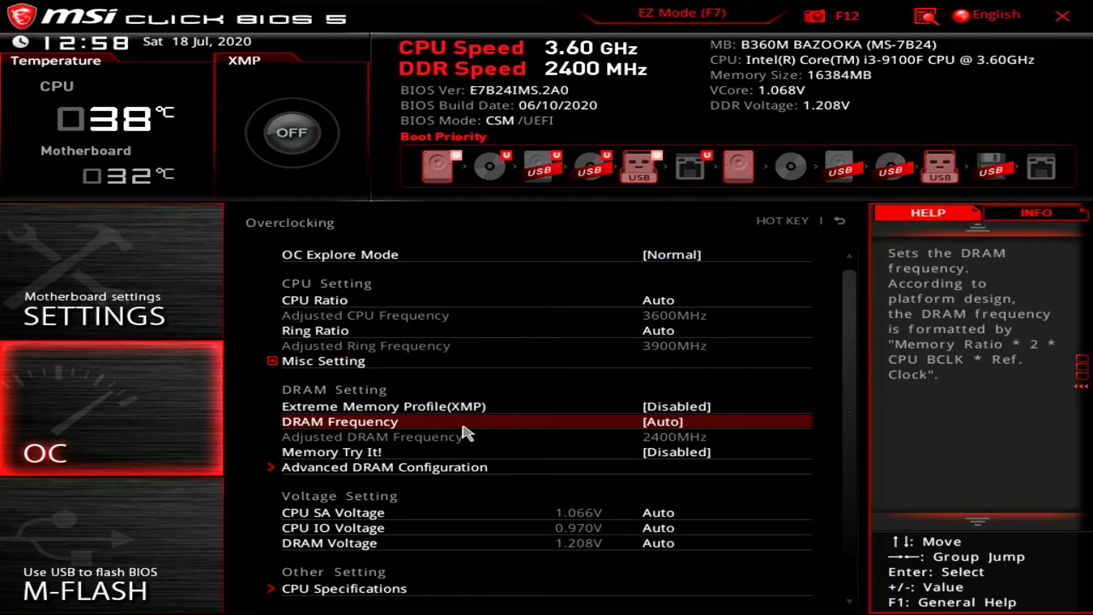
left_click(481, 412)
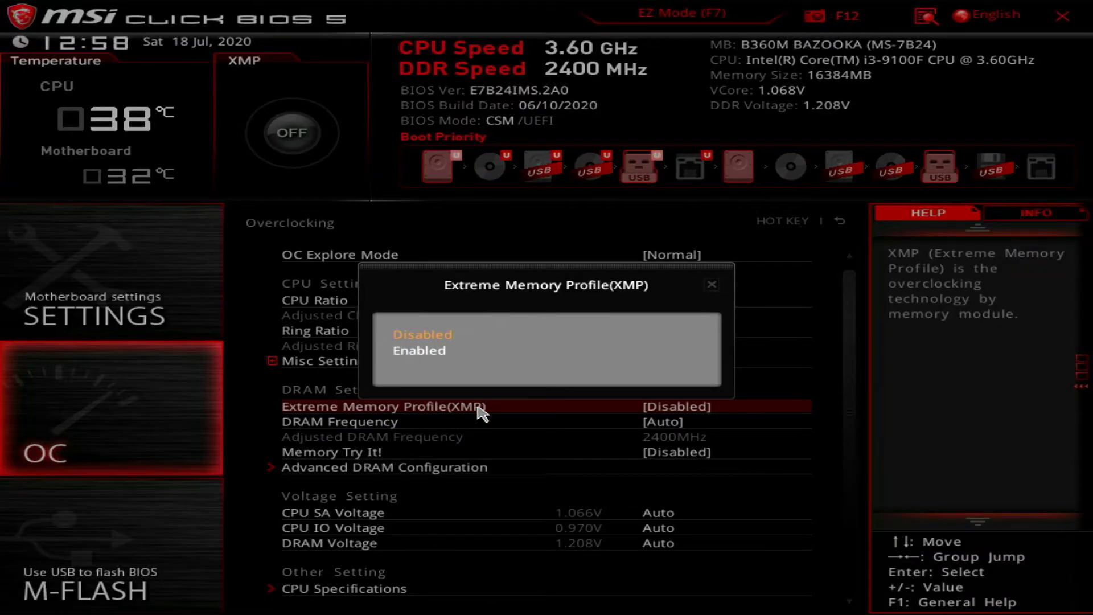
left_click(450, 352)
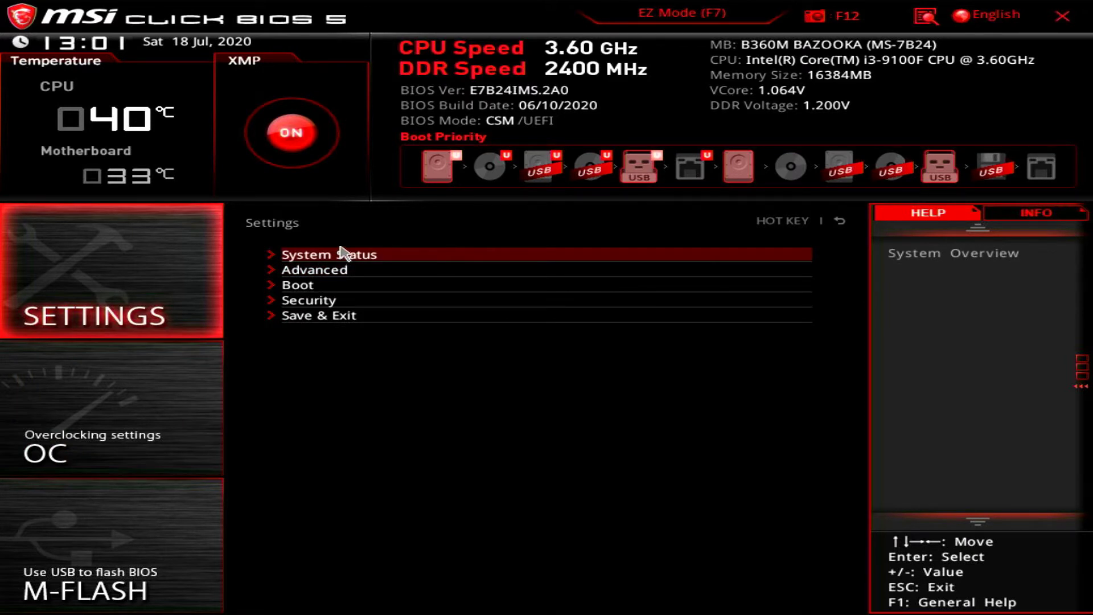
left_click(299, 316)
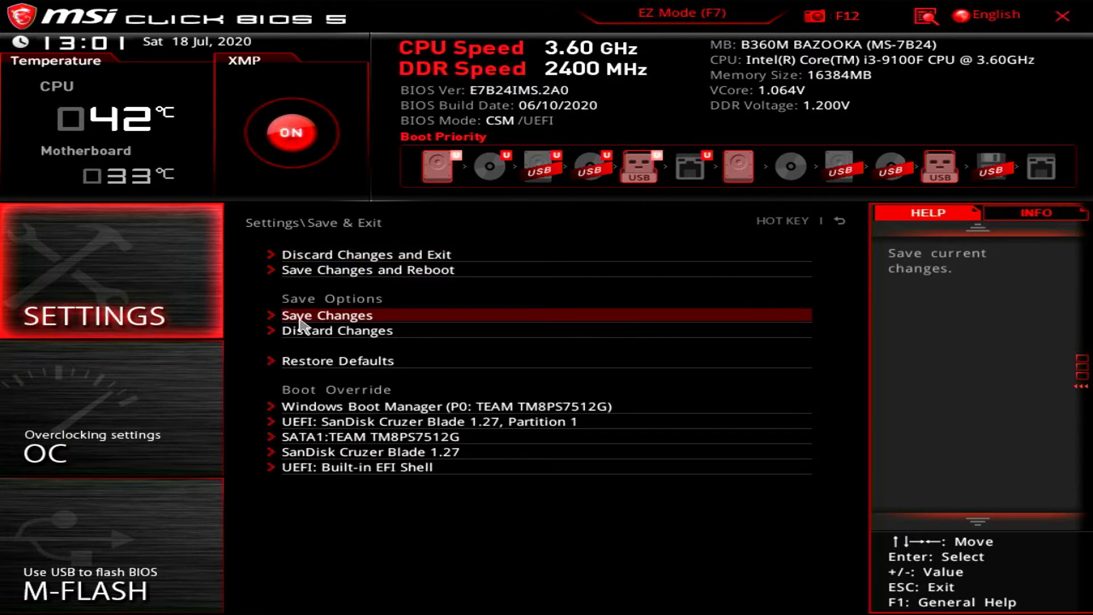
left_click(343, 271)
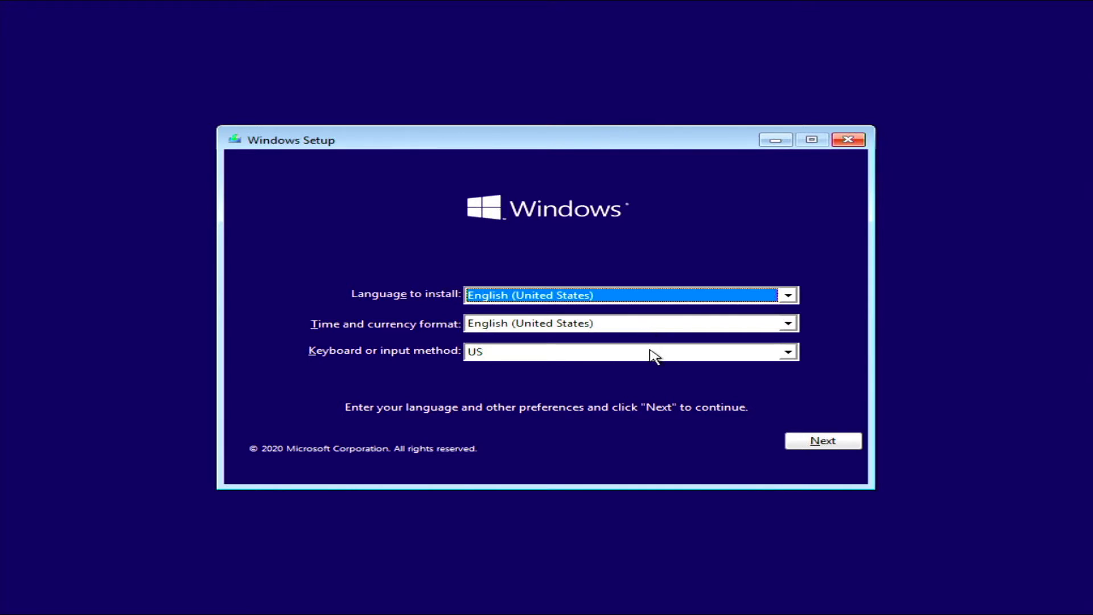
- Keep the English (United States) language defaults and start the Windows installation
left_click(842, 448)
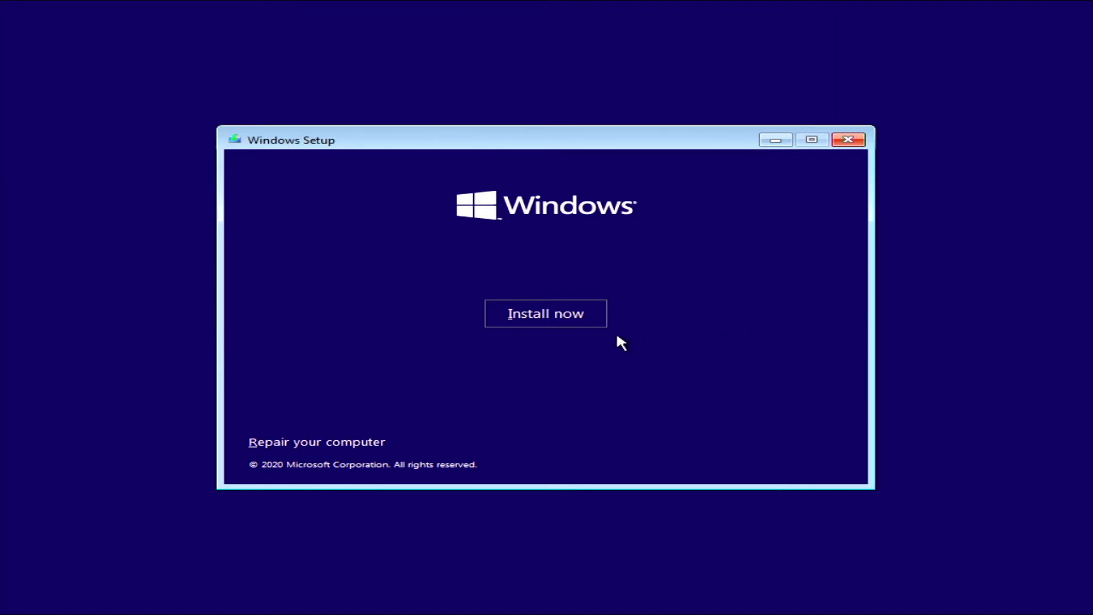
left_click(546, 315)
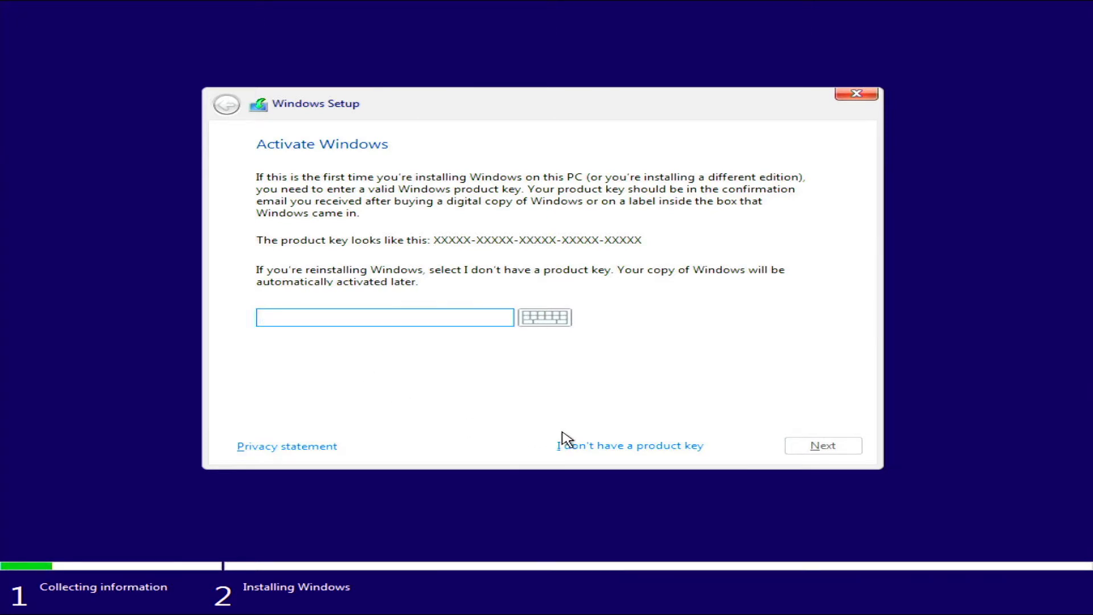
- Continue without a product key and select Windows 10 Pro as the edition
left_click(641, 451)
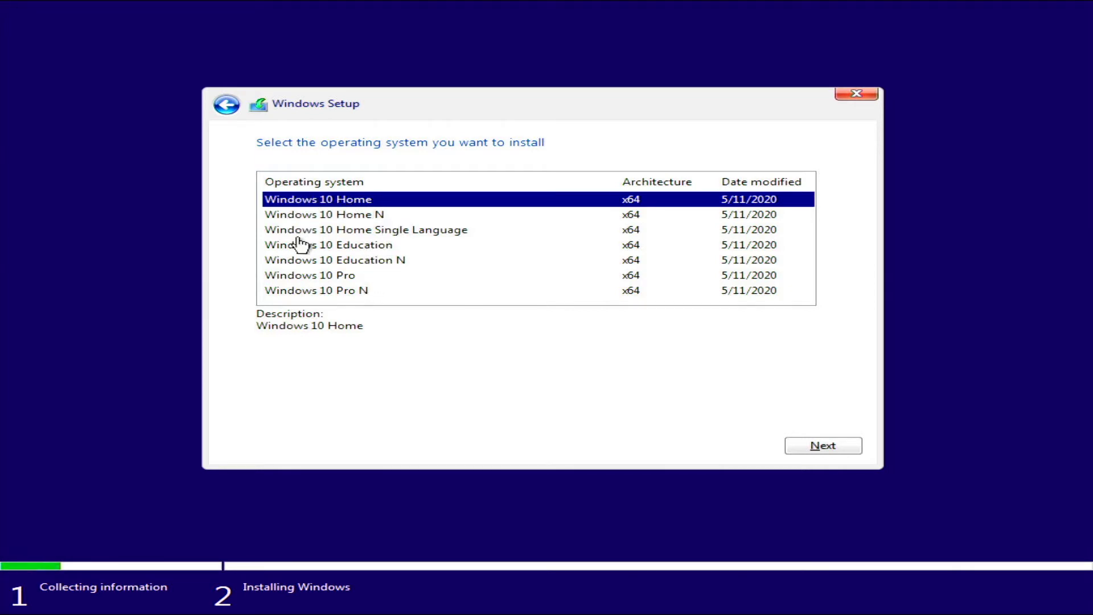
left_click(336, 279)
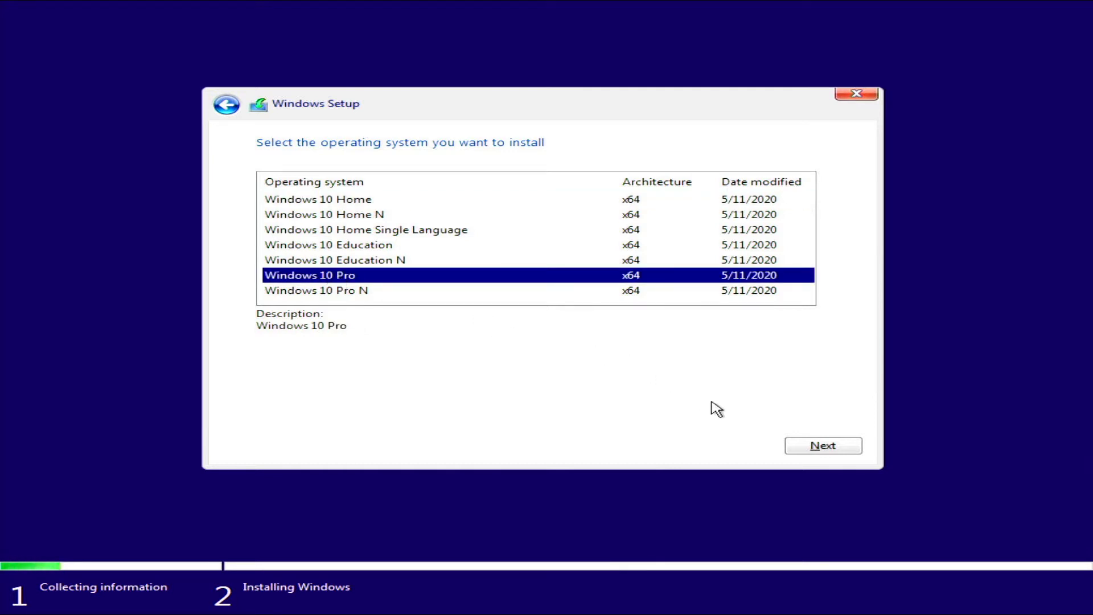
left_click(825, 447)
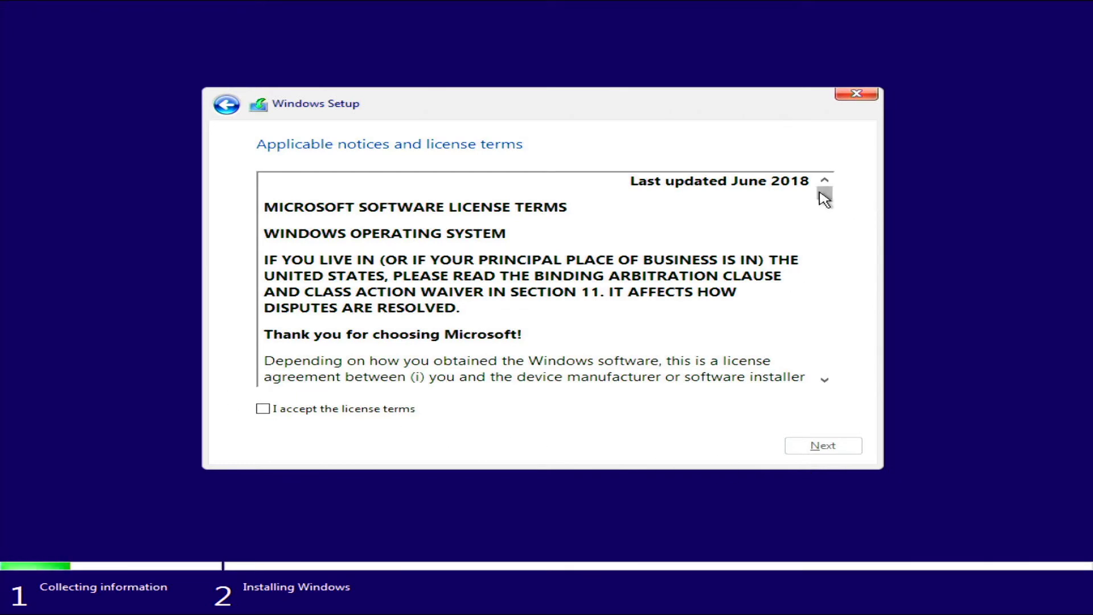
- Accept the Windows 10 license terms and continue to the installation-type choice
left_click_drag(824, 199, 831, 290)
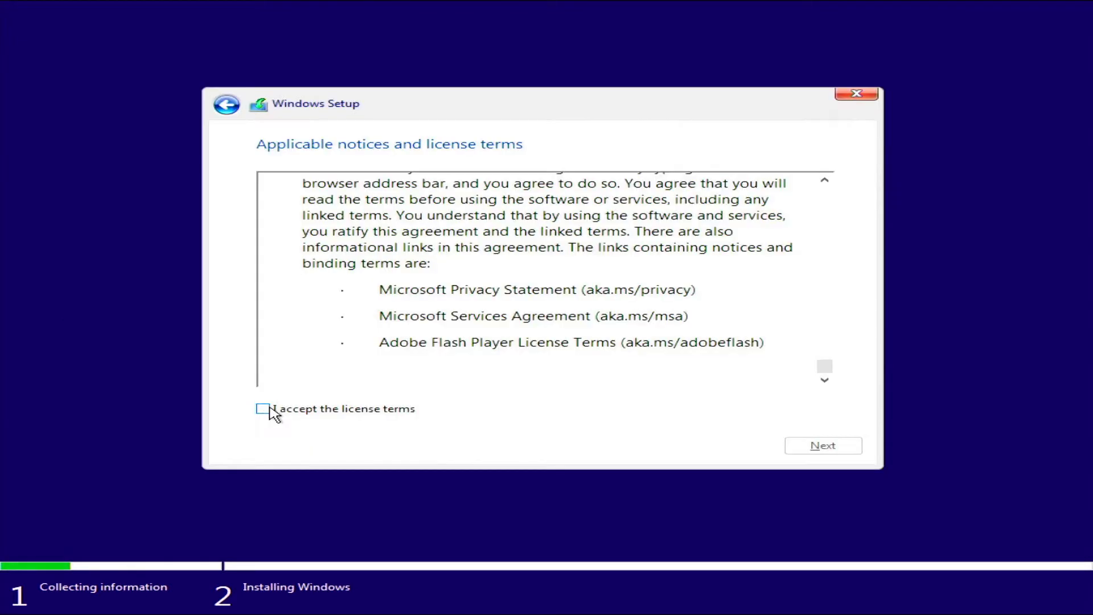
left_click(265, 409)
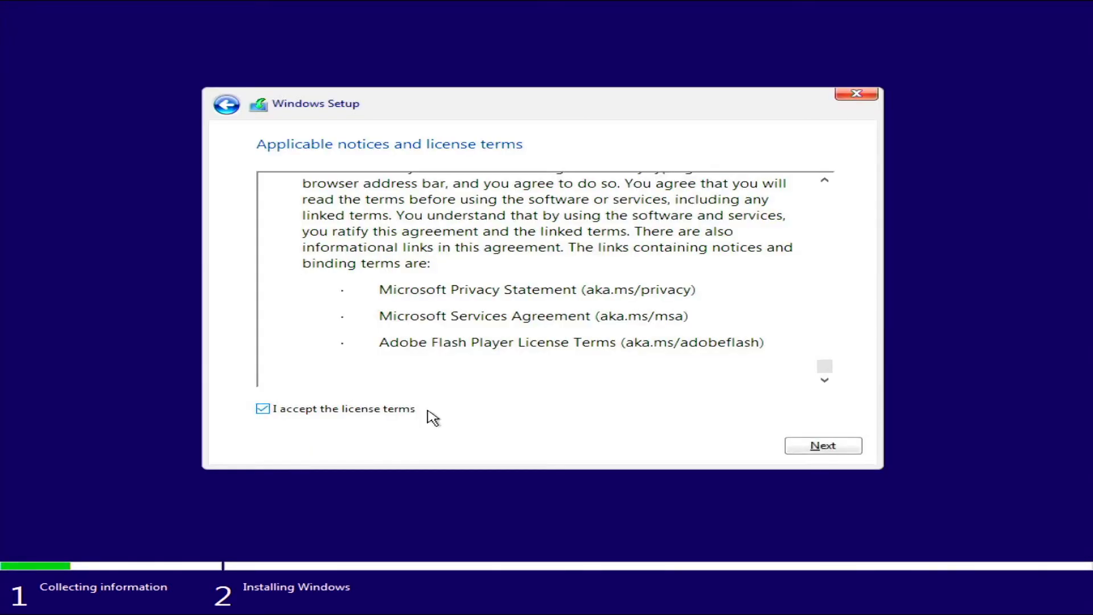
left_click(835, 445)
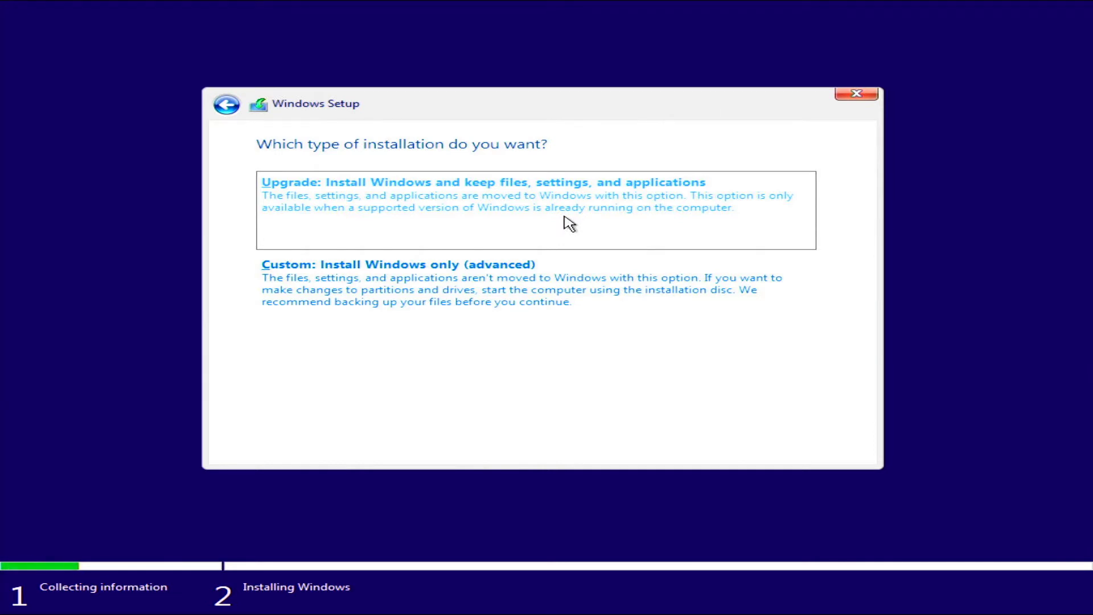
- Choose Custom install and delete the System Reserved and 476.4 GB primary partitions on Drive 0
left_click(489, 297)
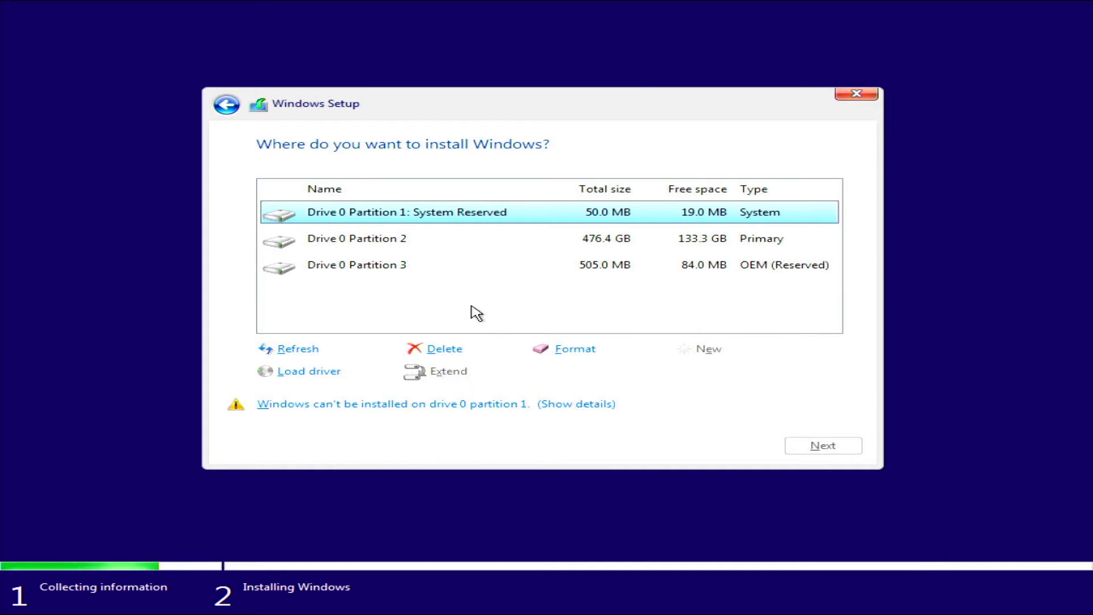
left_click(442, 349)
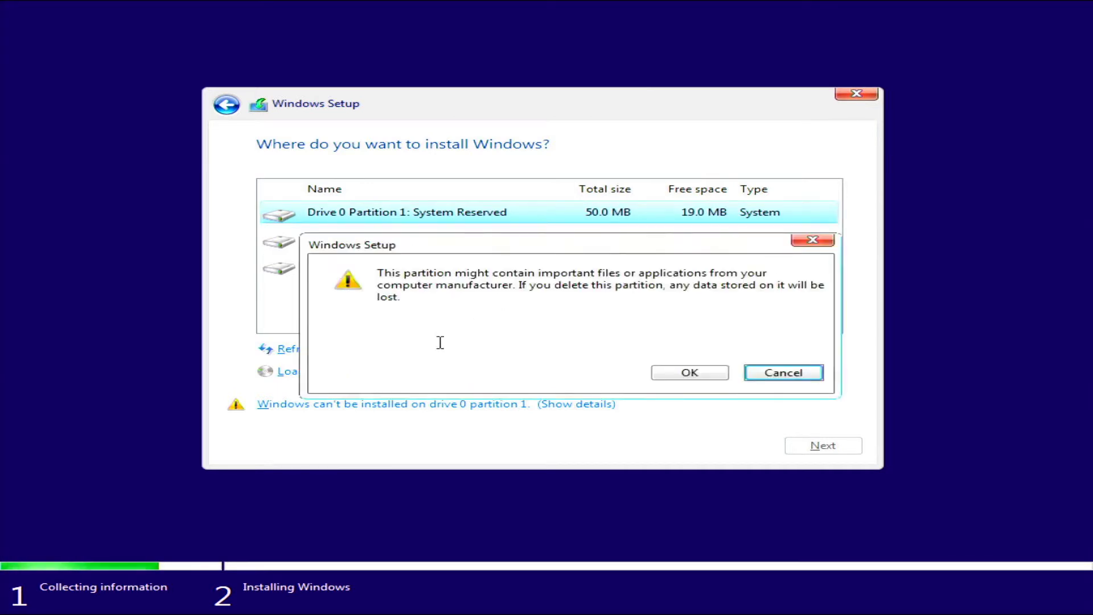
left_click(715, 377)
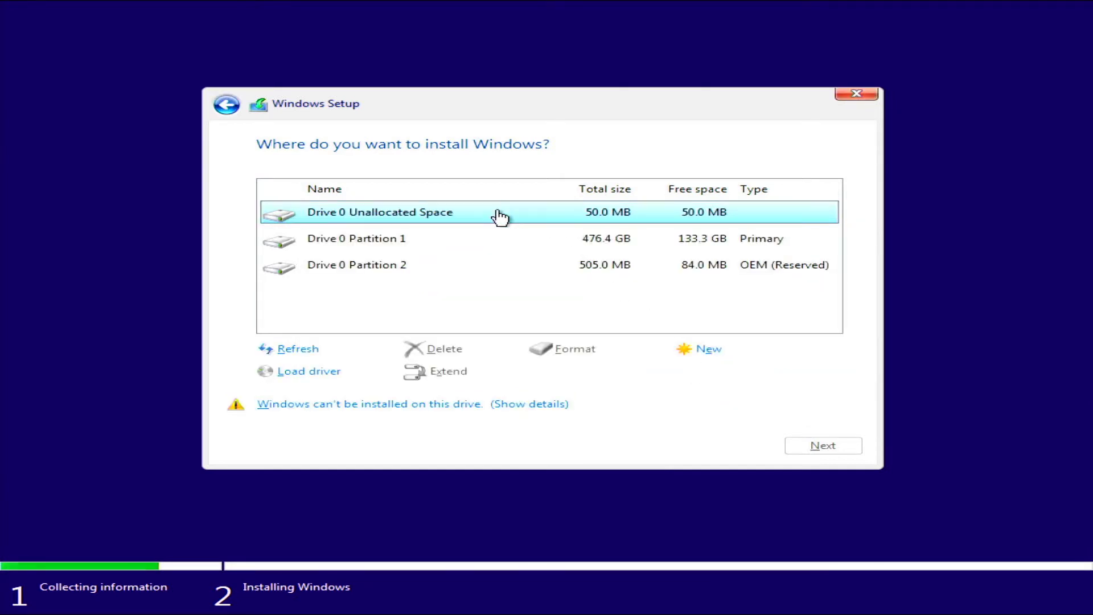
left_click(486, 240)
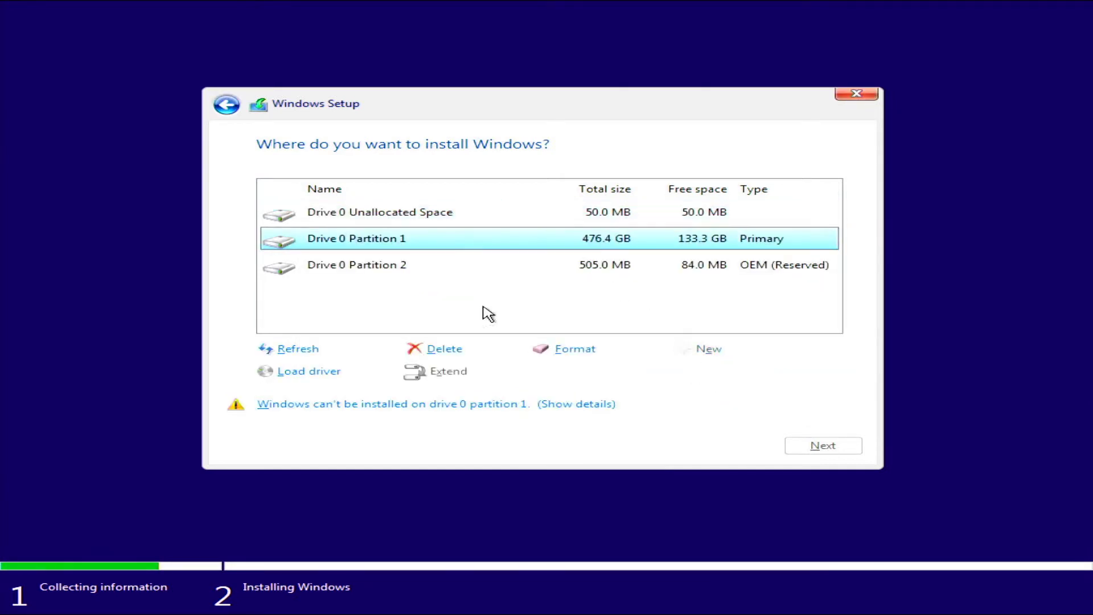
left_click(453, 357)
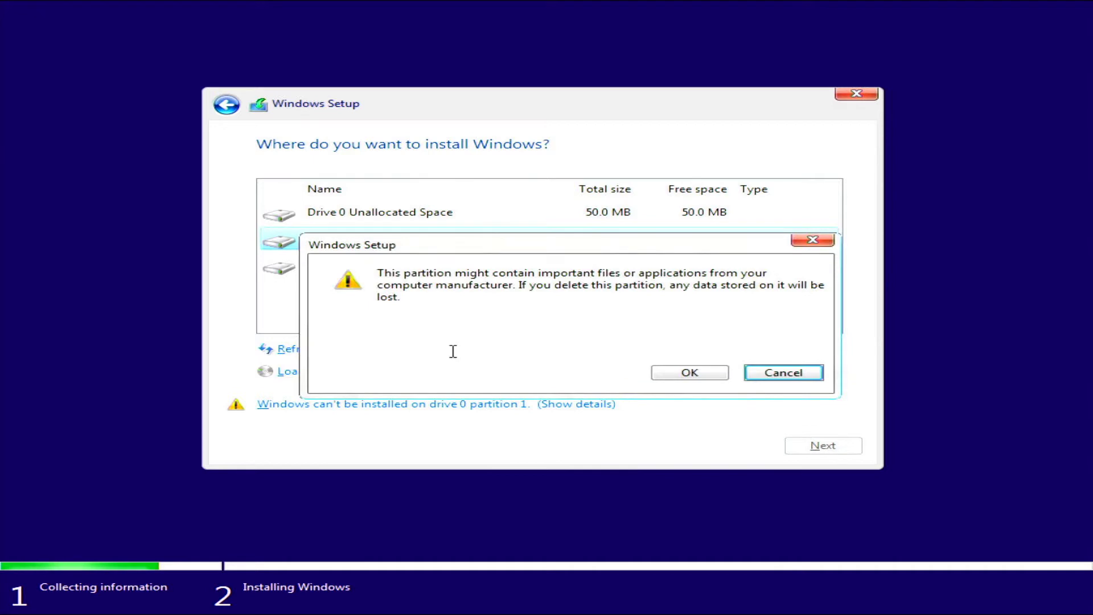
left_click(683, 373)
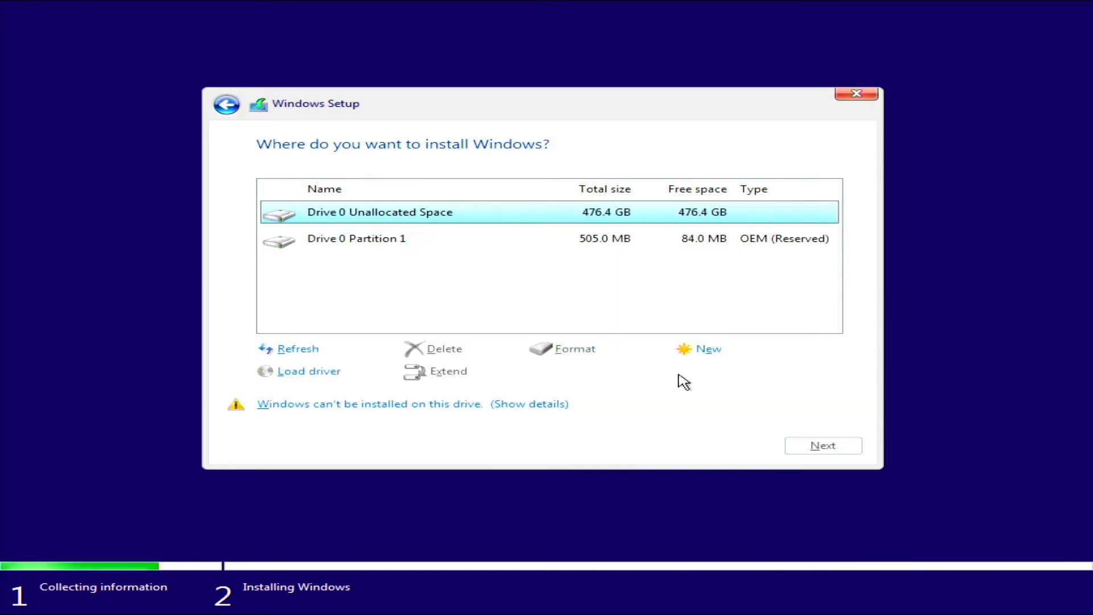
- Delete the 505 MB OEM reserved partition and install Windows onto the 476.9 GB unallocated space
left_click(515, 244)
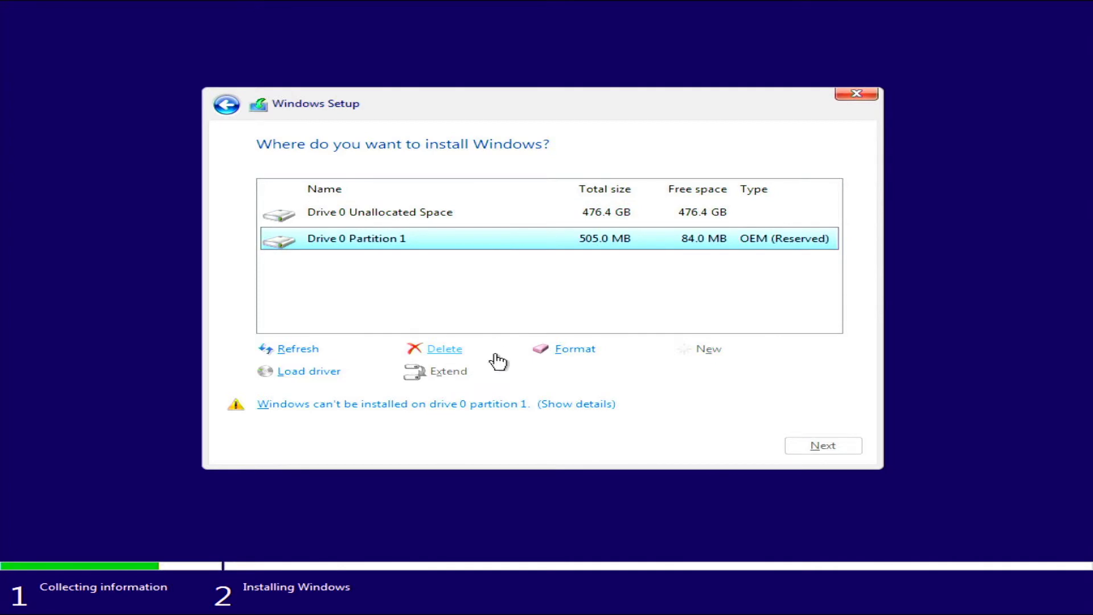
left_click(448, 354)
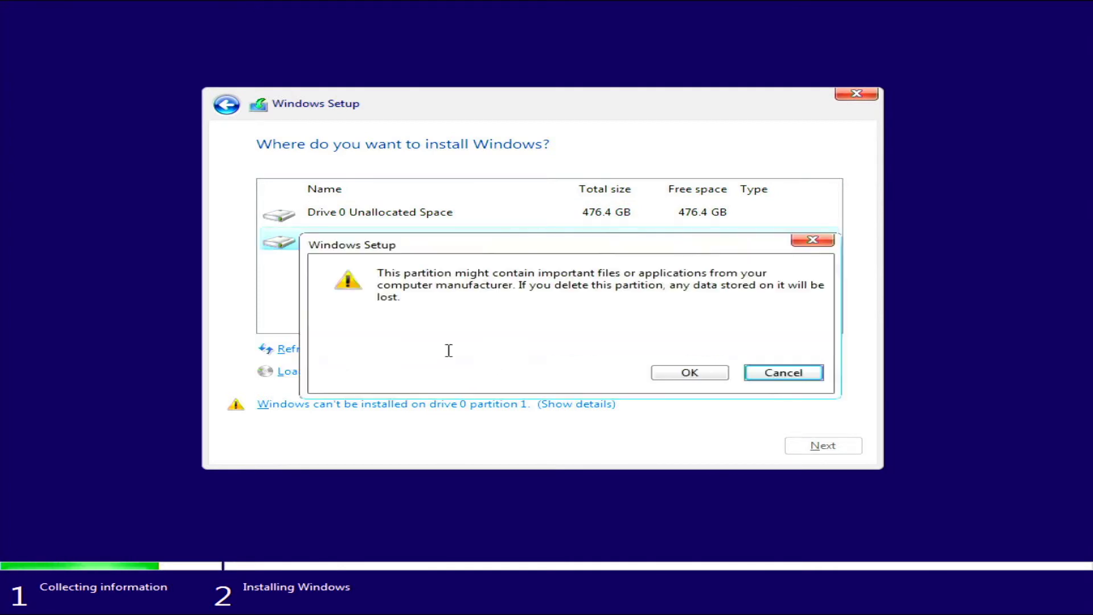
left_click(674, 376)
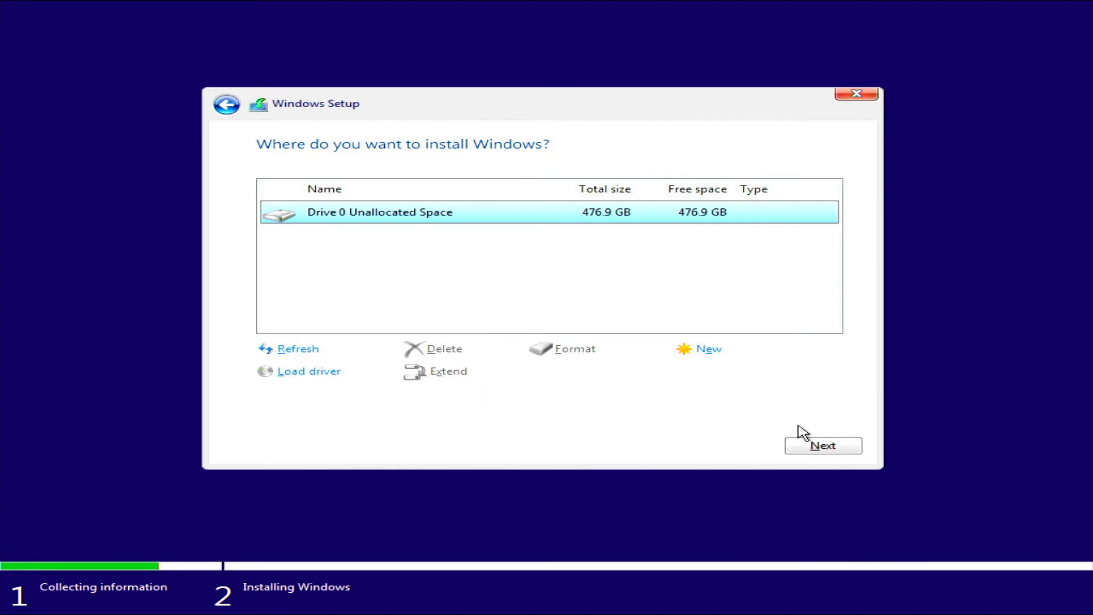
left_click(831, 449)
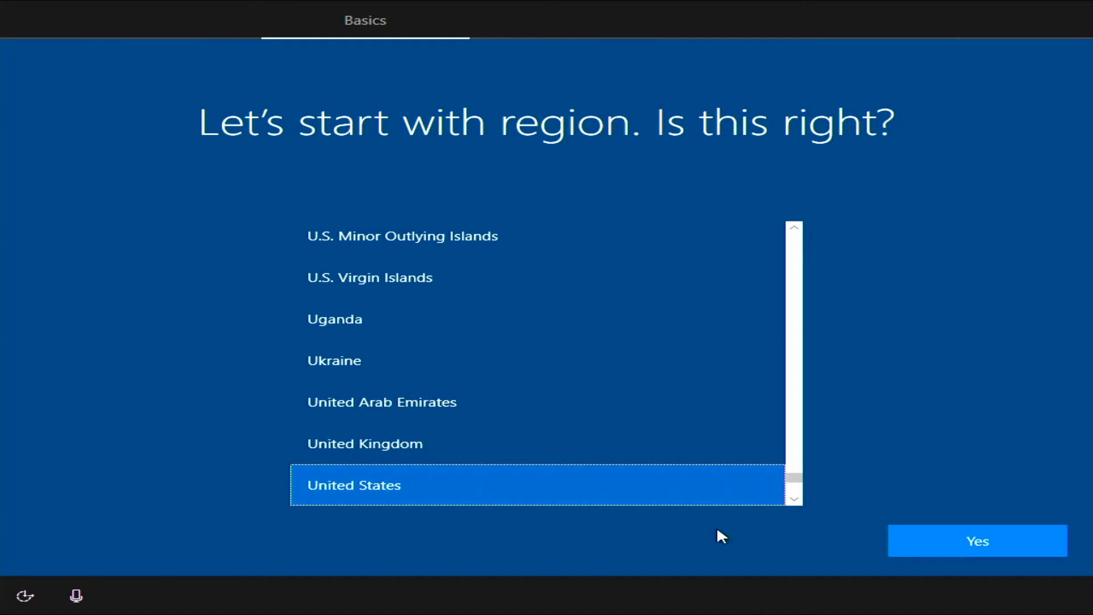
- Confirm United States region and US keyboard layout, skipping a second layout
left_click(928, 529)
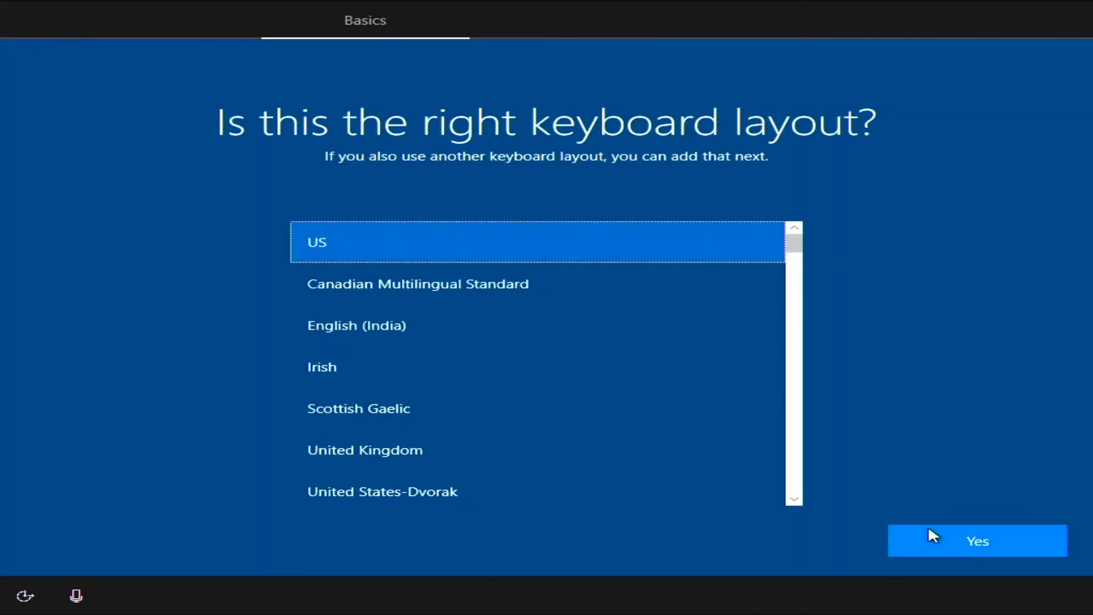
left_click(928, 529)
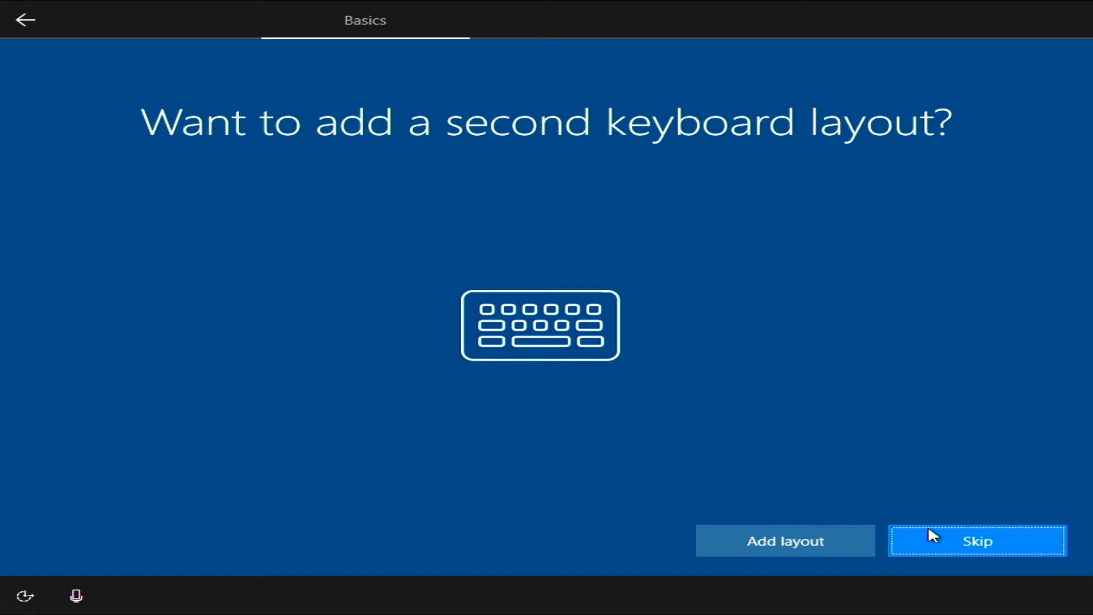
left_click(928, 529)
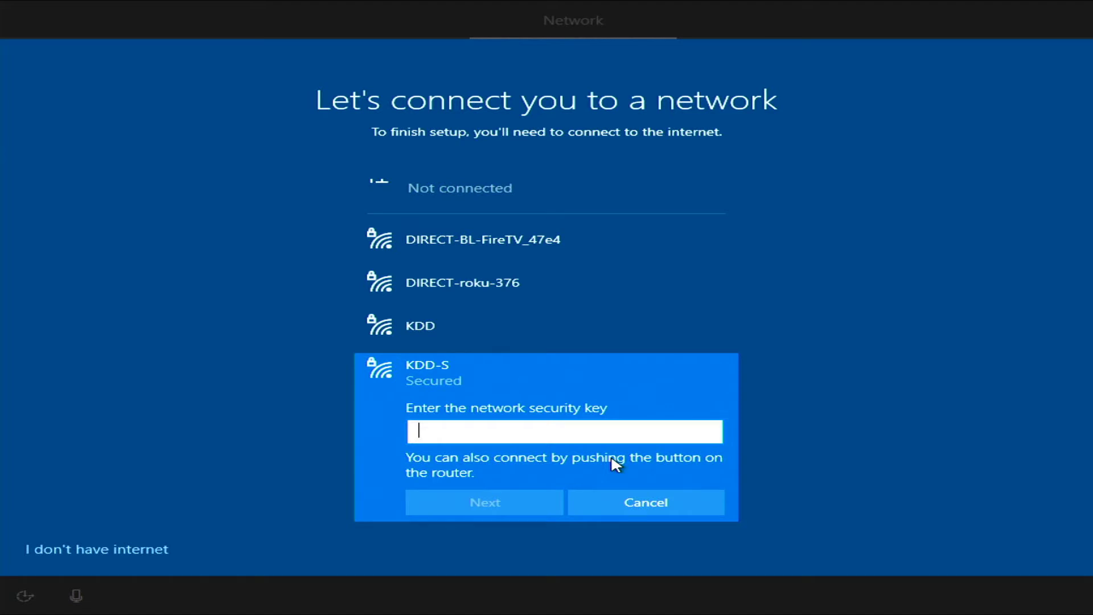
- Connect to the KDD-S Wi-Fi network with its security key and continue
type("••")
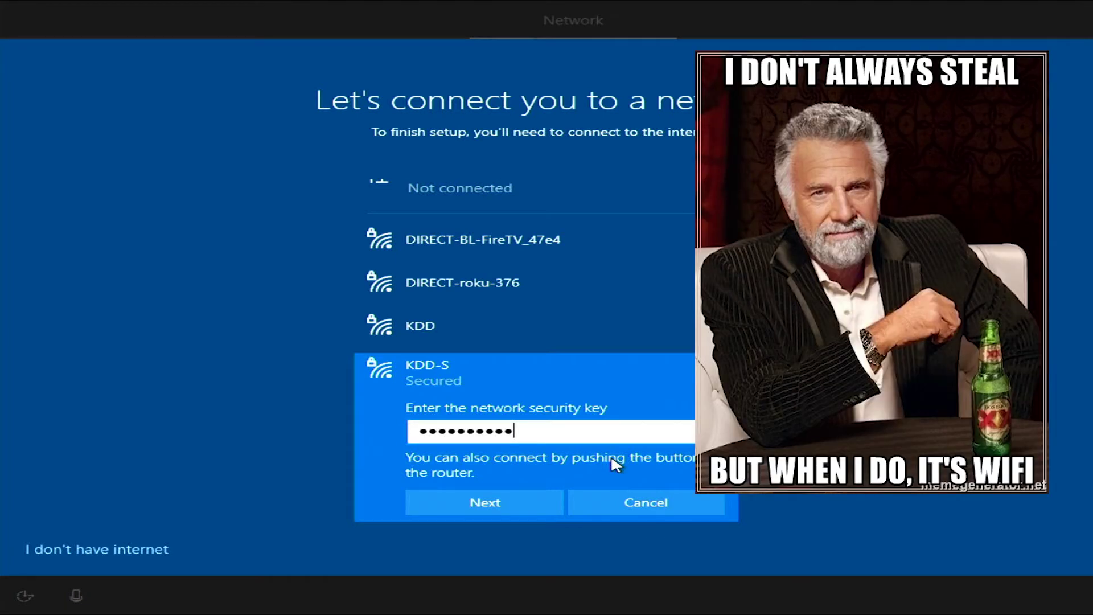
left_click(486, 504)
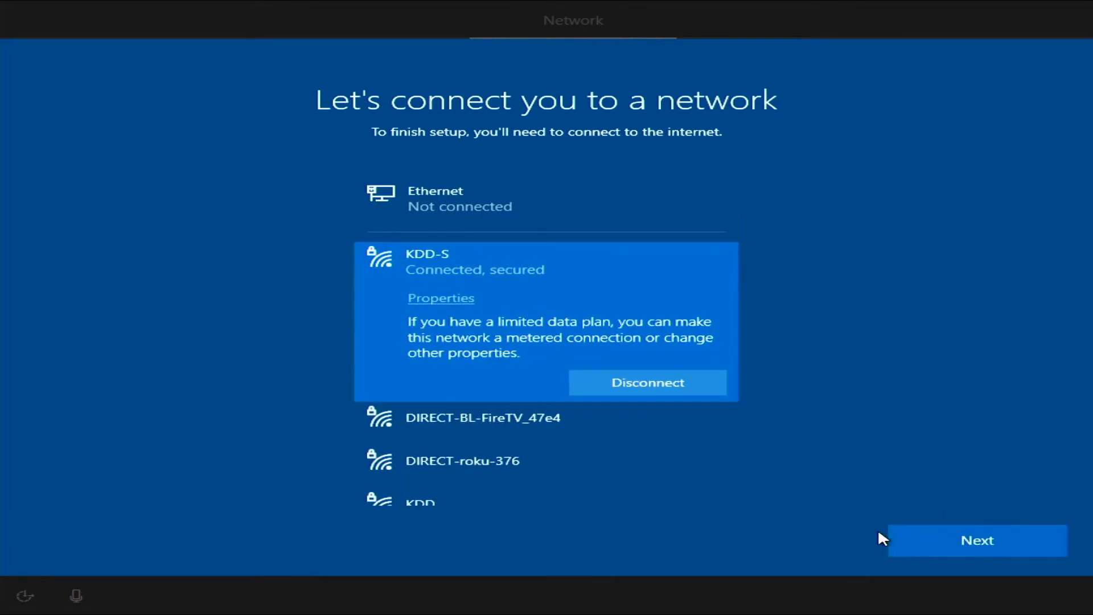
left_click(945, 542)
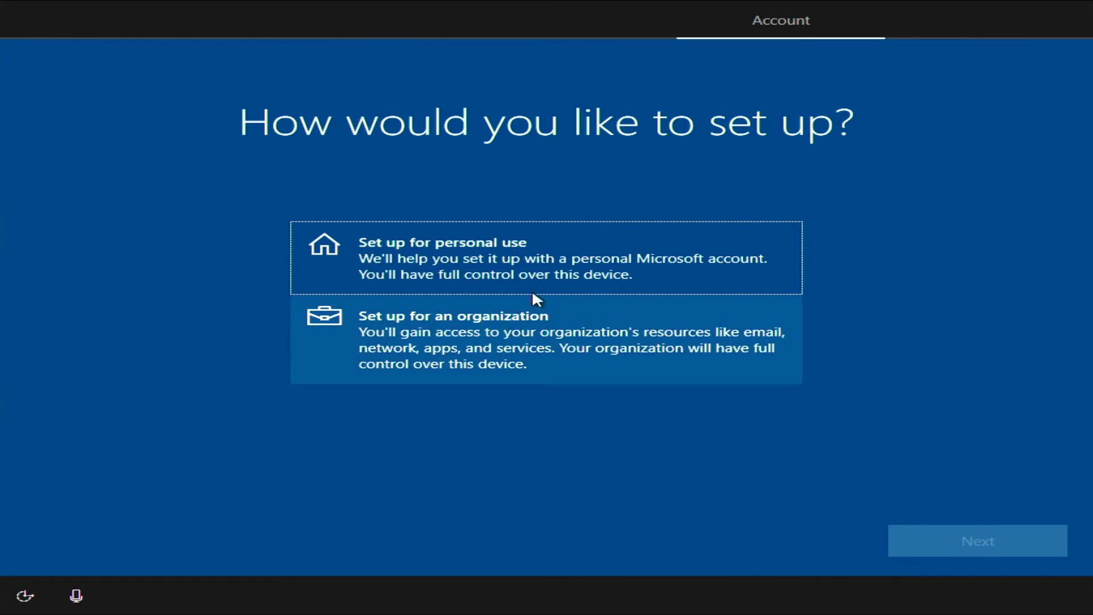
- Choose Set up for personal use and continue to the Microsoft sign-in page
left_click(490, 256)
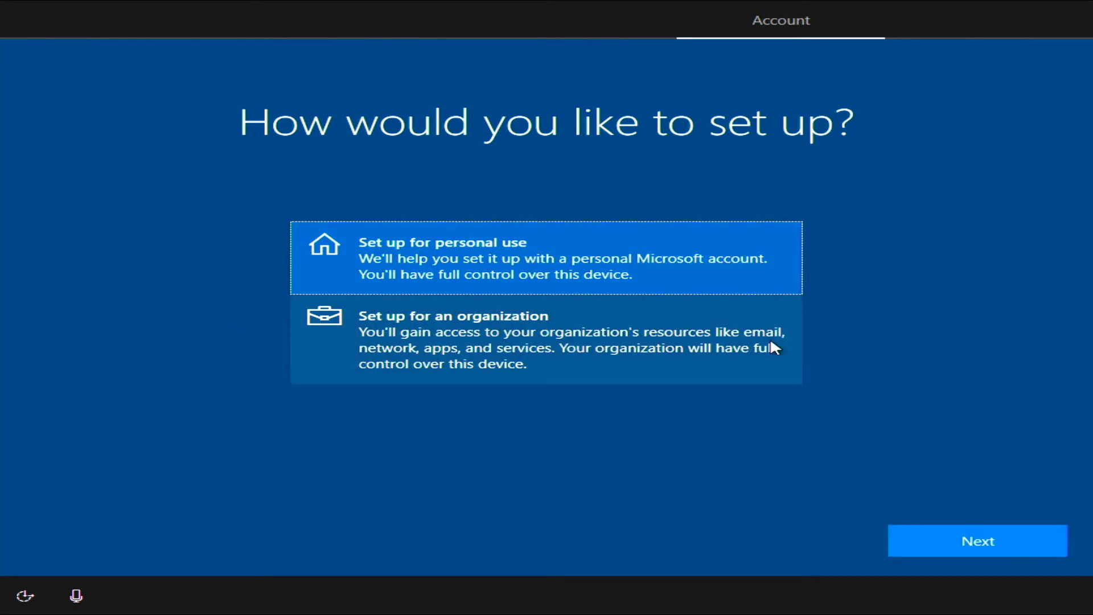
left_click(944, 534)
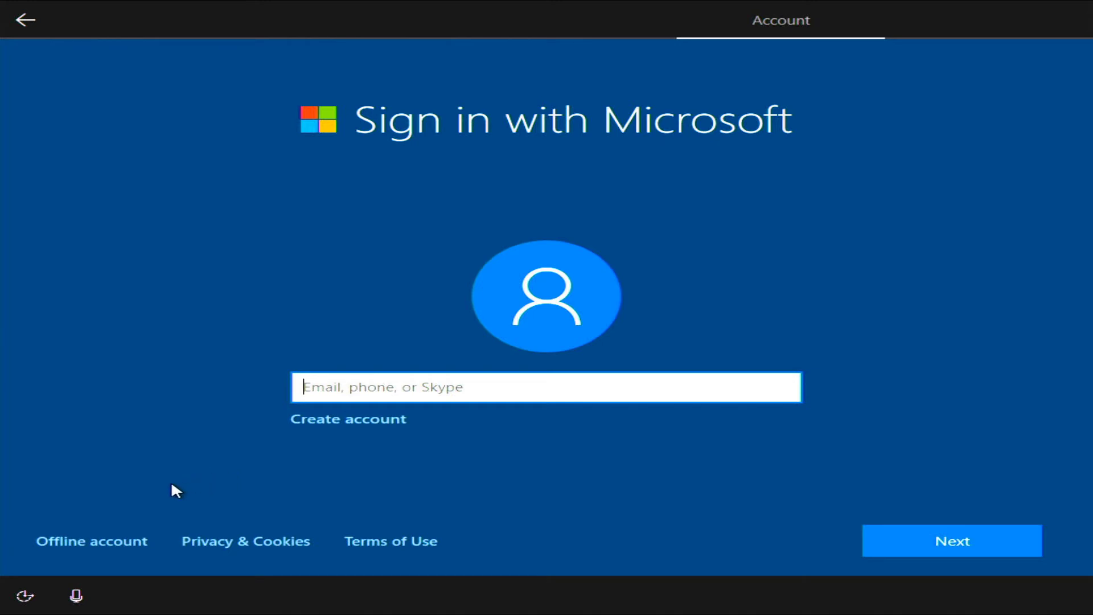
- Create an offline local account named 'User' with limited experience and no password
left_click(87, 535)
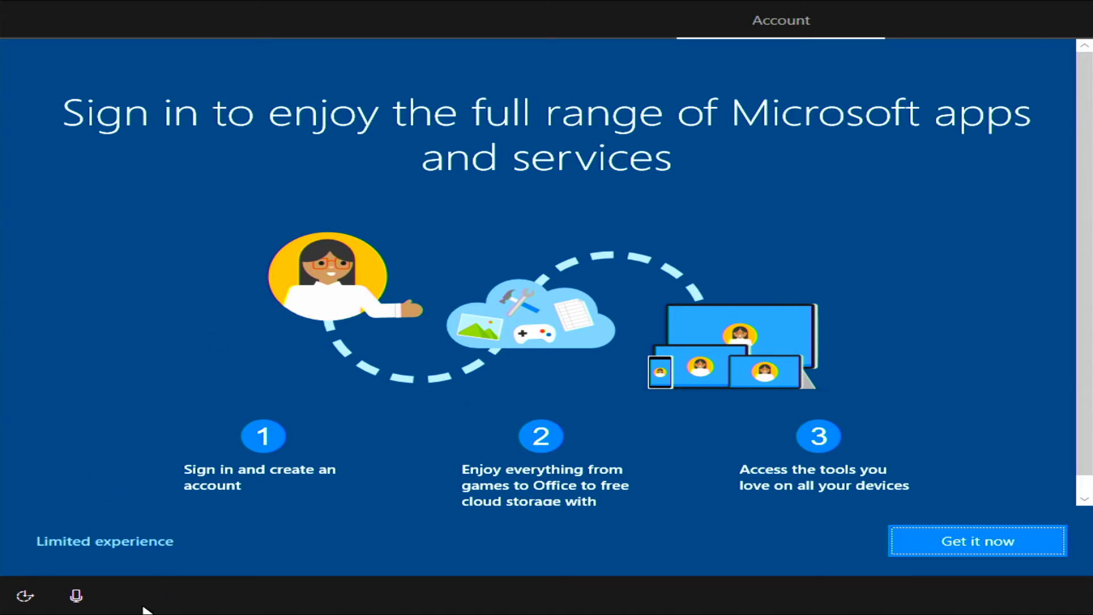
left_click(121, 550)
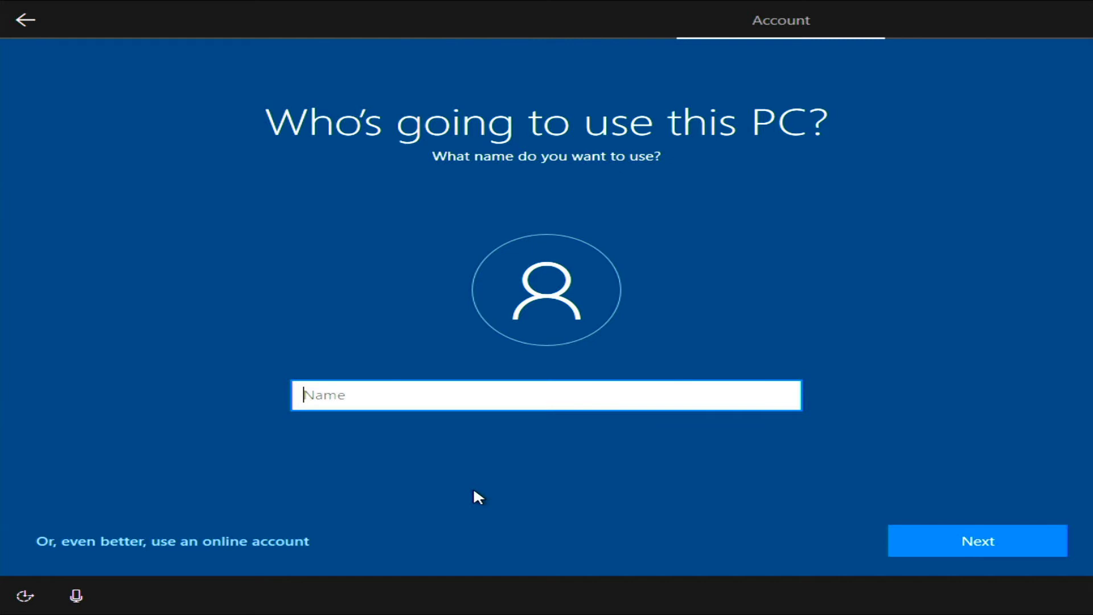
type("User")
left_click(950, 541)
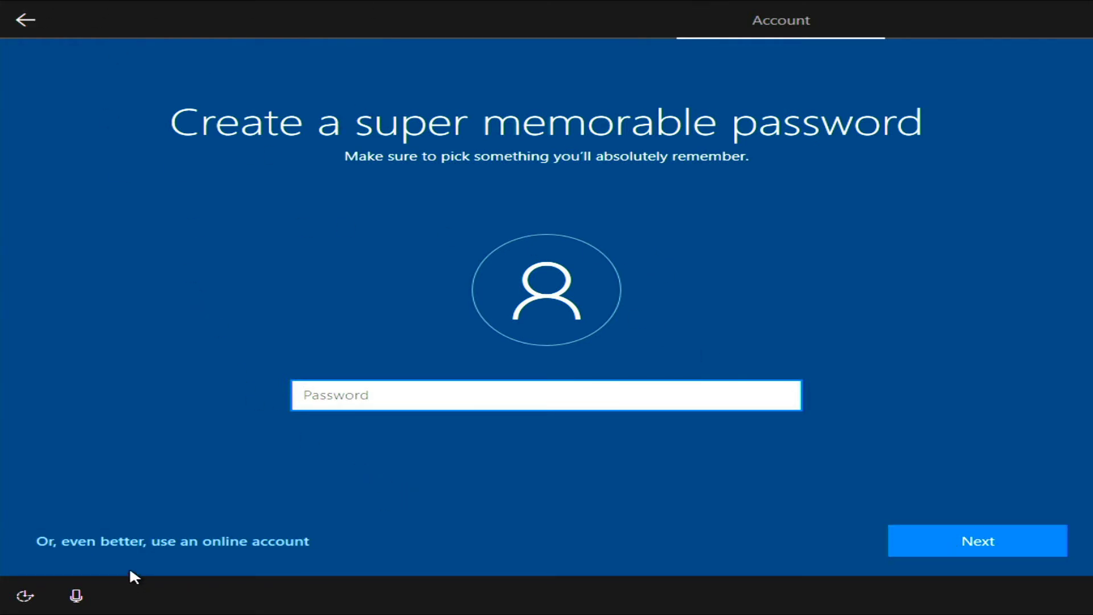
left_click(974, 540)
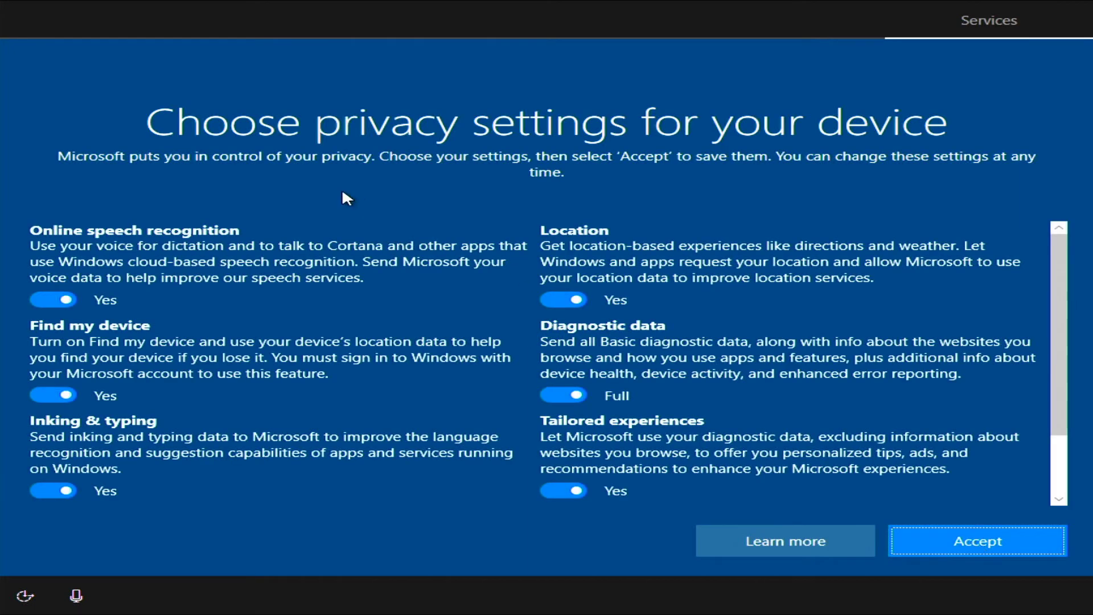
- Turn off speech recognition, Find my device, inking & typing and advertising ID; set diagnostics to Basic
scroll(154, 244, "down", 2)
scroll(129, 297, "up", 2)
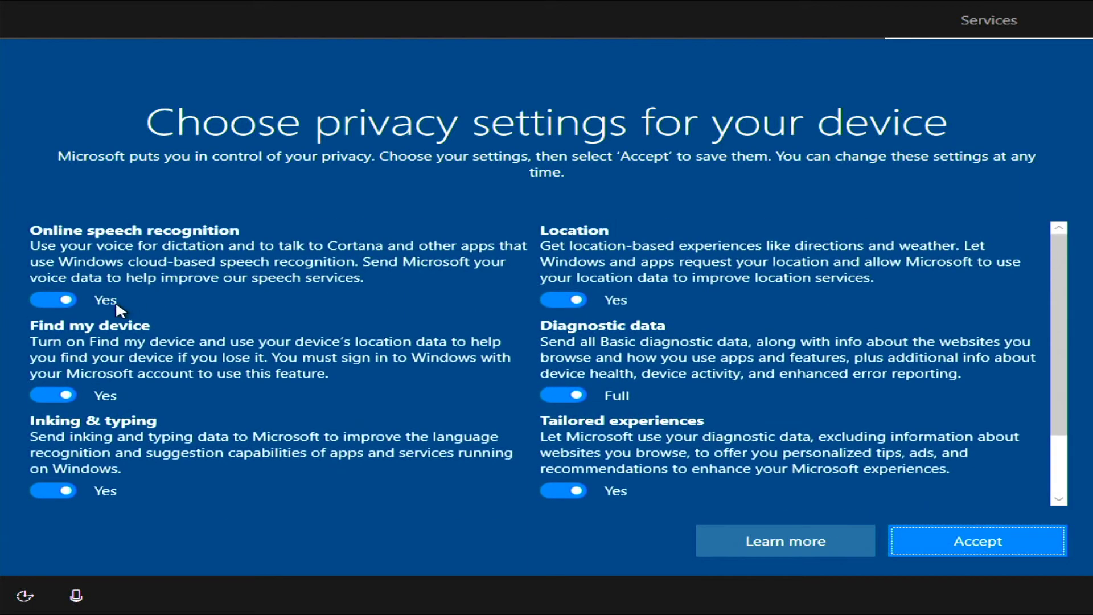
left_click(44, 301)
left_click(47, 411)
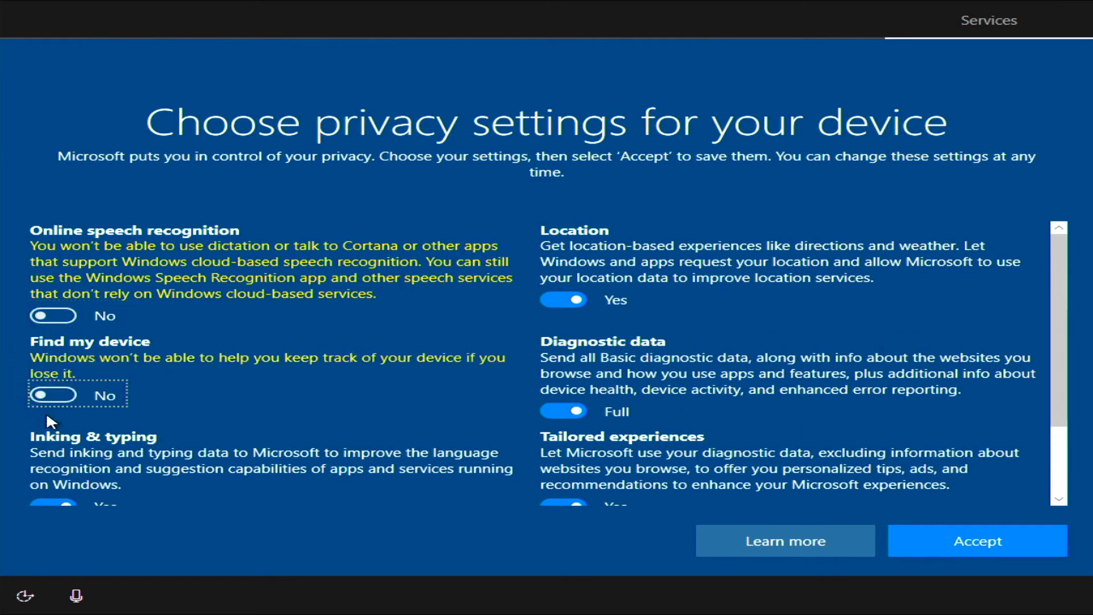
scroll(47, 412, "down", 2)
left_click(46, 402)
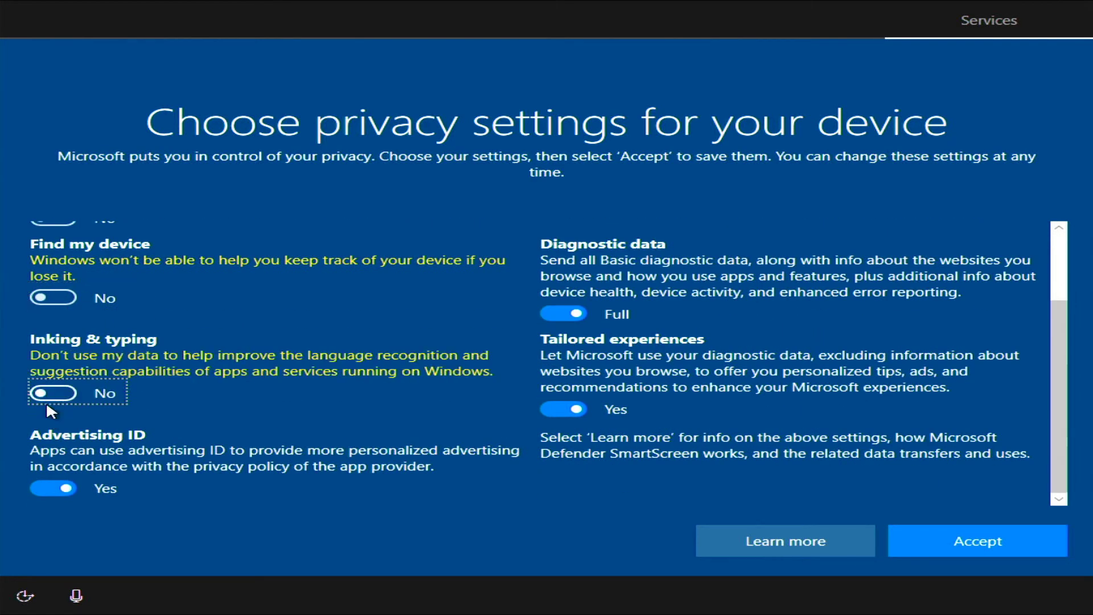
left_click(56, 487)
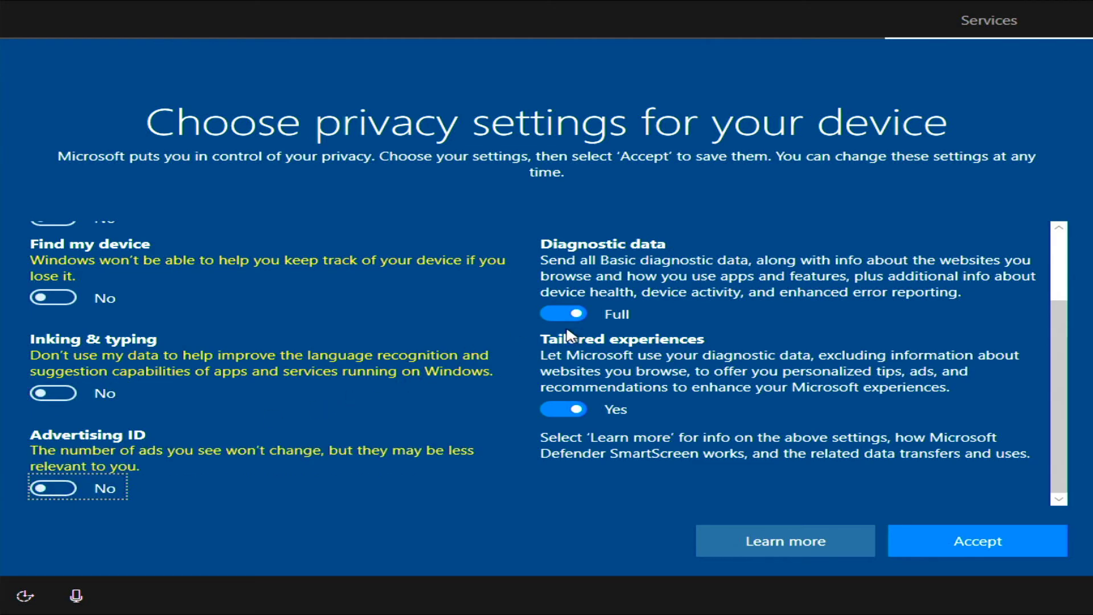
left_click(573, 312)
- Turn off location services, accept the privacy settings, and decline sending activity history
scroll(571, 312, "up", 2)
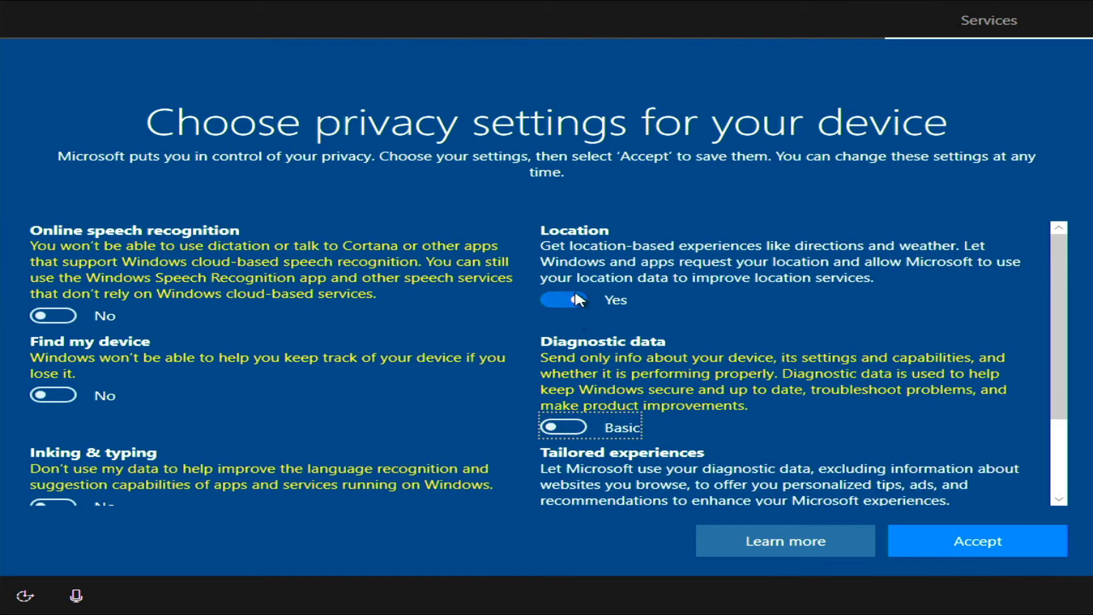
left_click(560, 300)
scroll(560, 299, "down", 2)
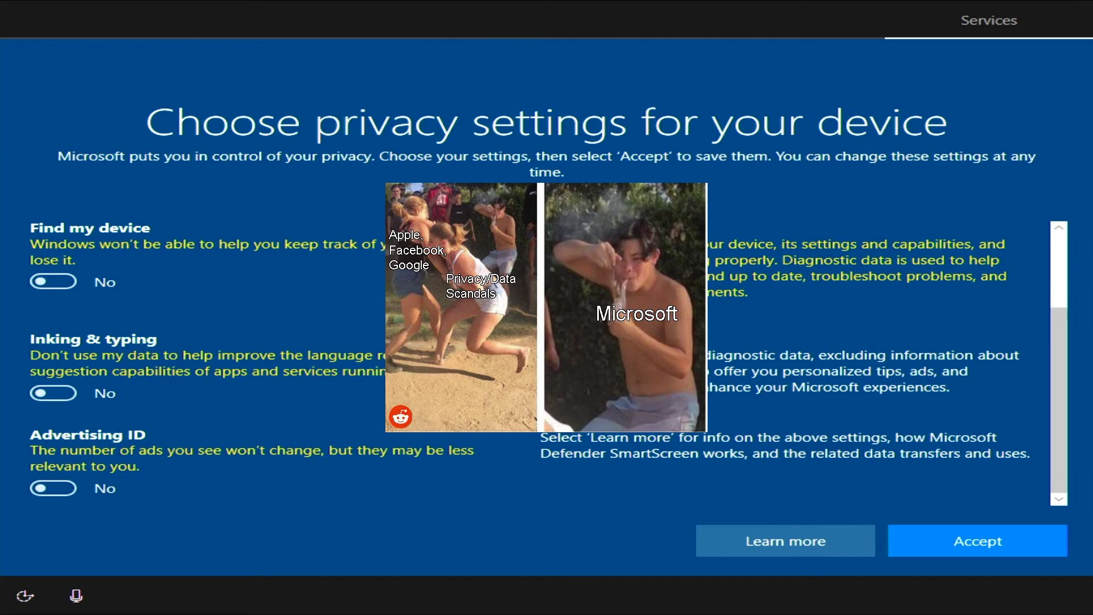
scroll(175, 340, "up", 1)
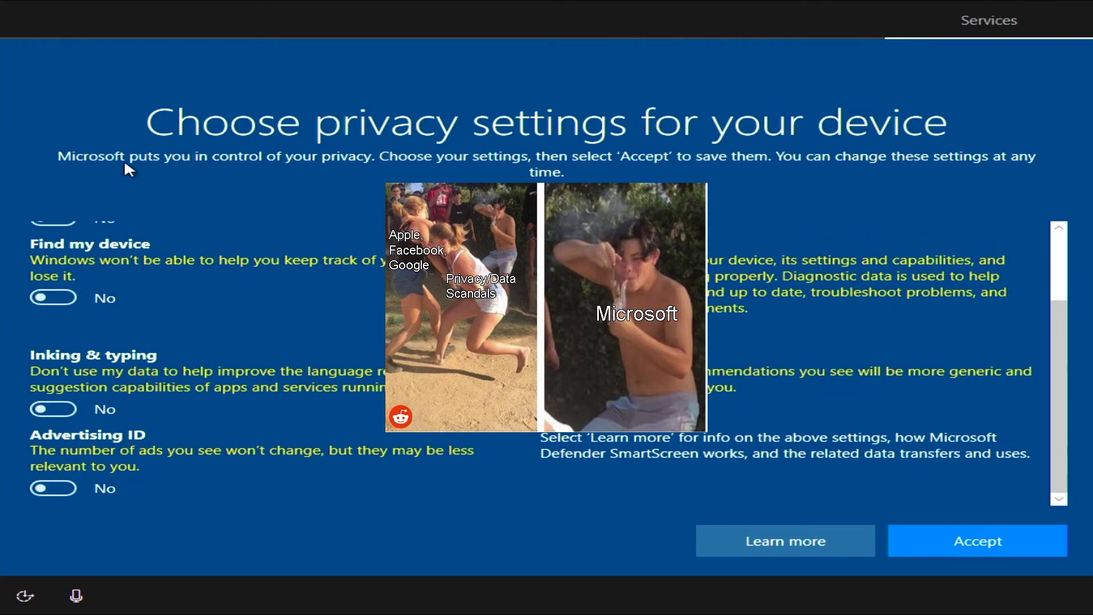
scroll(175, 342, "up", 2)
scroll(176, 344, "down", 3)
scroll(481, 430, "up", 2)
scroll(480, 428, "down", 2)
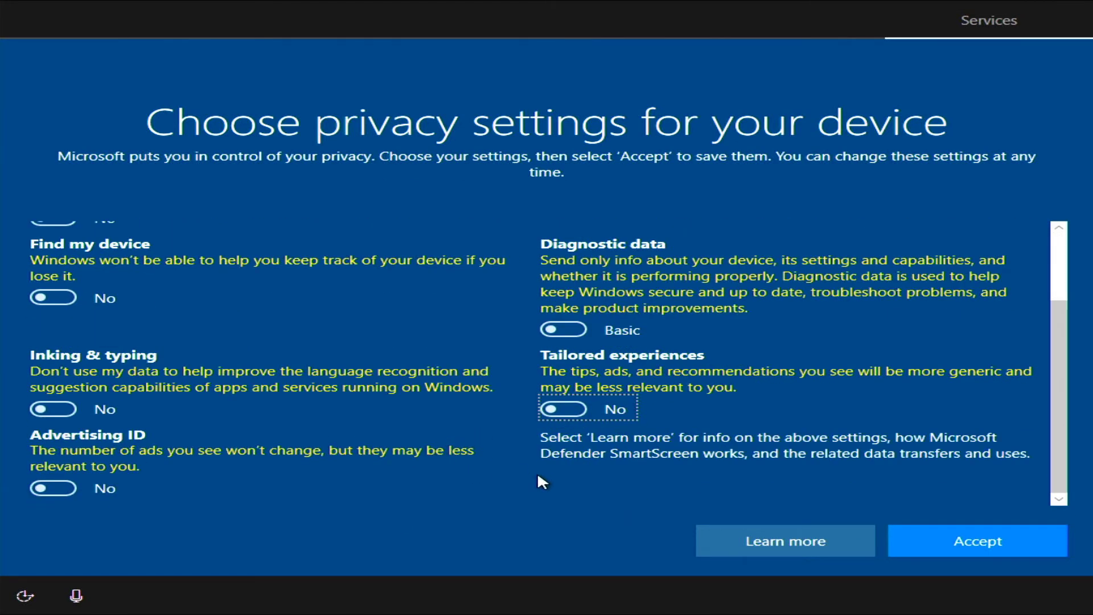
scroll(538, 477, "up", 2)
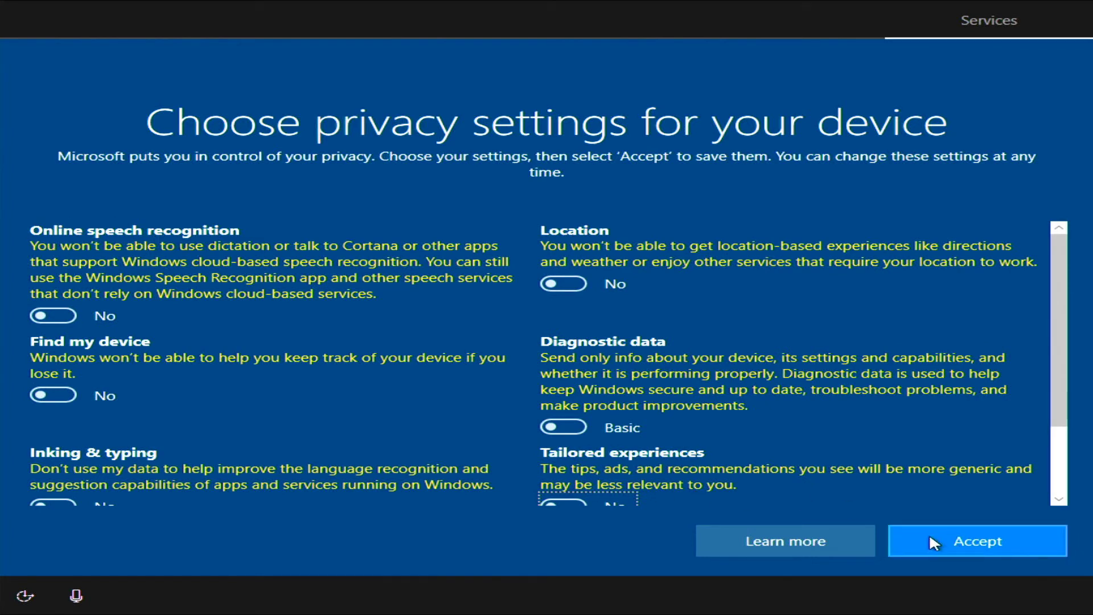
scroll(457, 308, "down", 2)
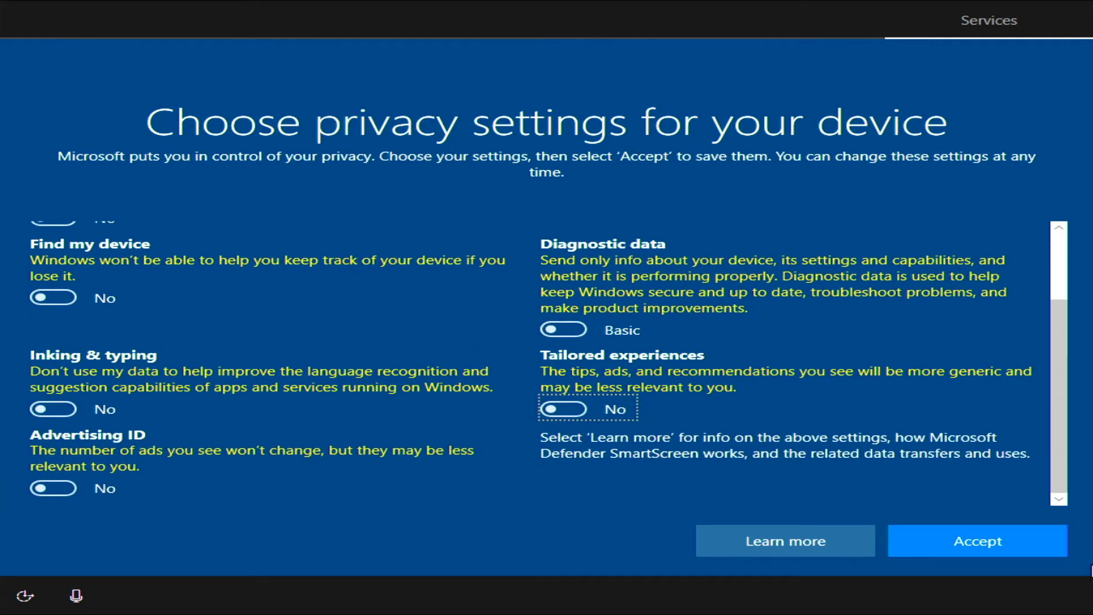
left_click(1015, 544)
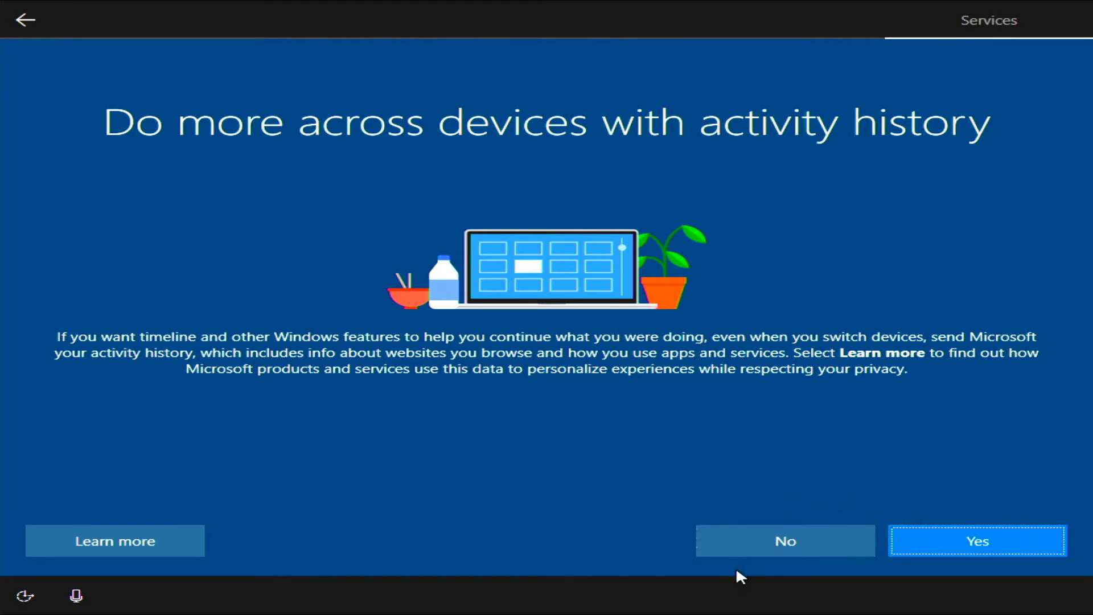
left_click(742, 544)
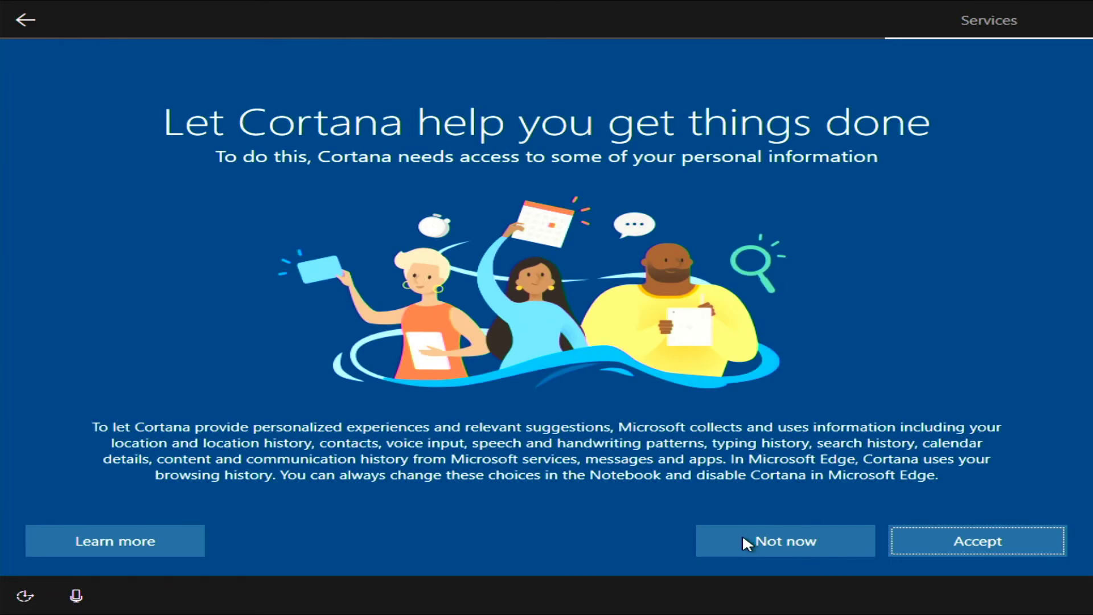
- Decline Cortana access to personal information with Not now
left_click(743, 537)
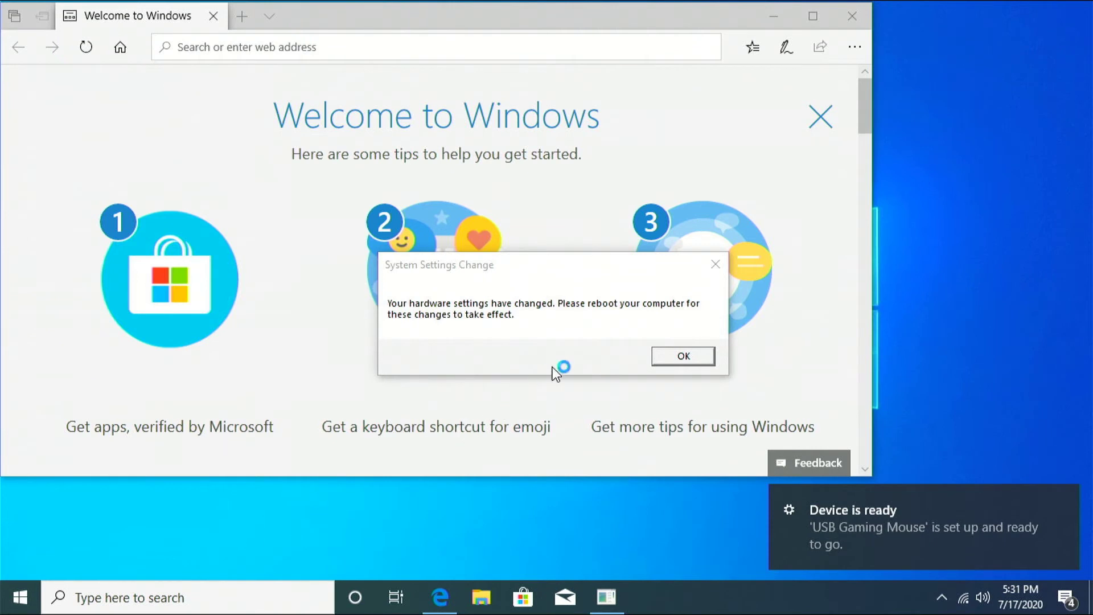
- Dismiss the reboot message and Realtek Audio notification, clear Action Center, and close Welcome to Windows
left_click(694, 359)
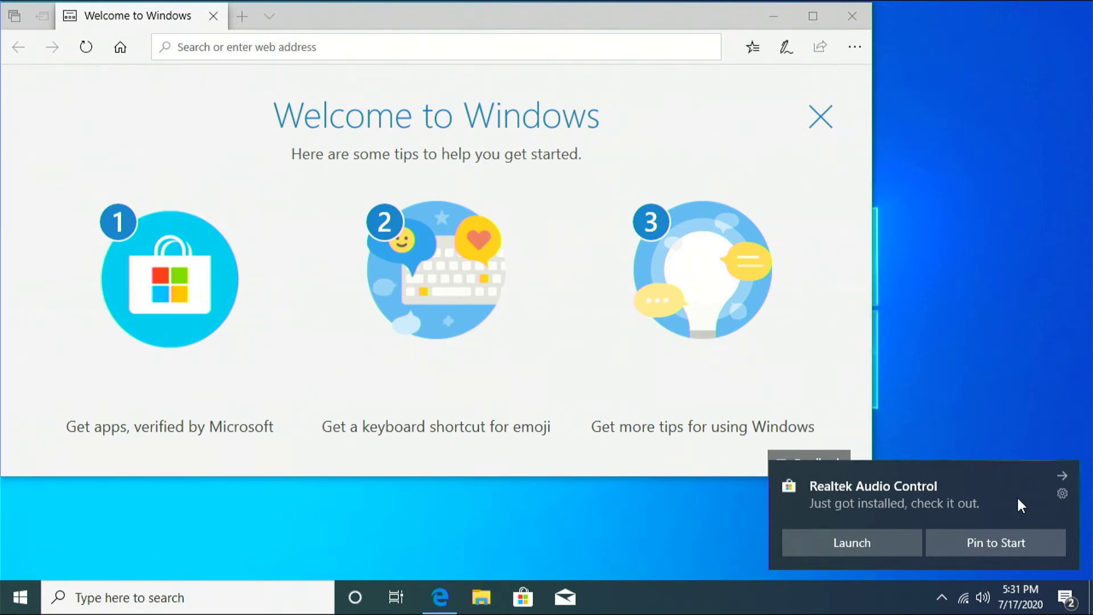
left_click(1062, 475)
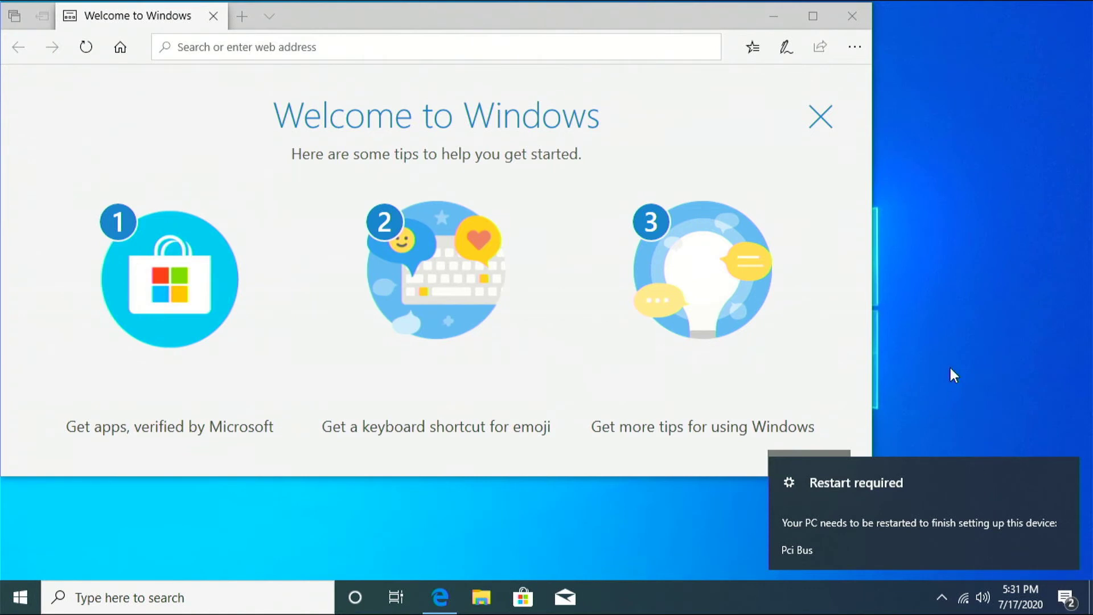
left_click(1070, 601)
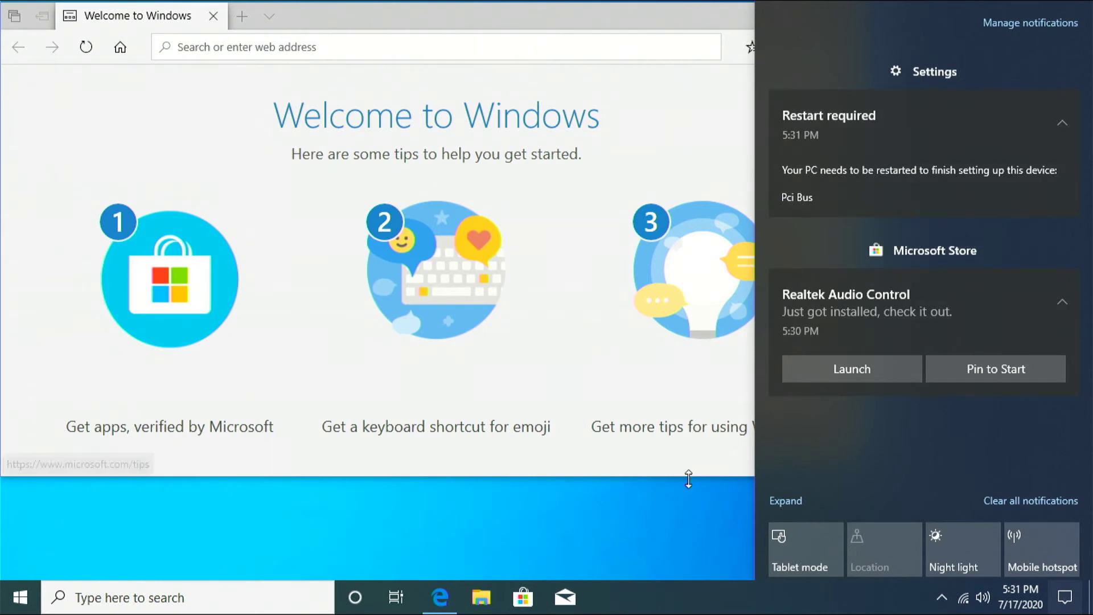
left_click(614, 514)
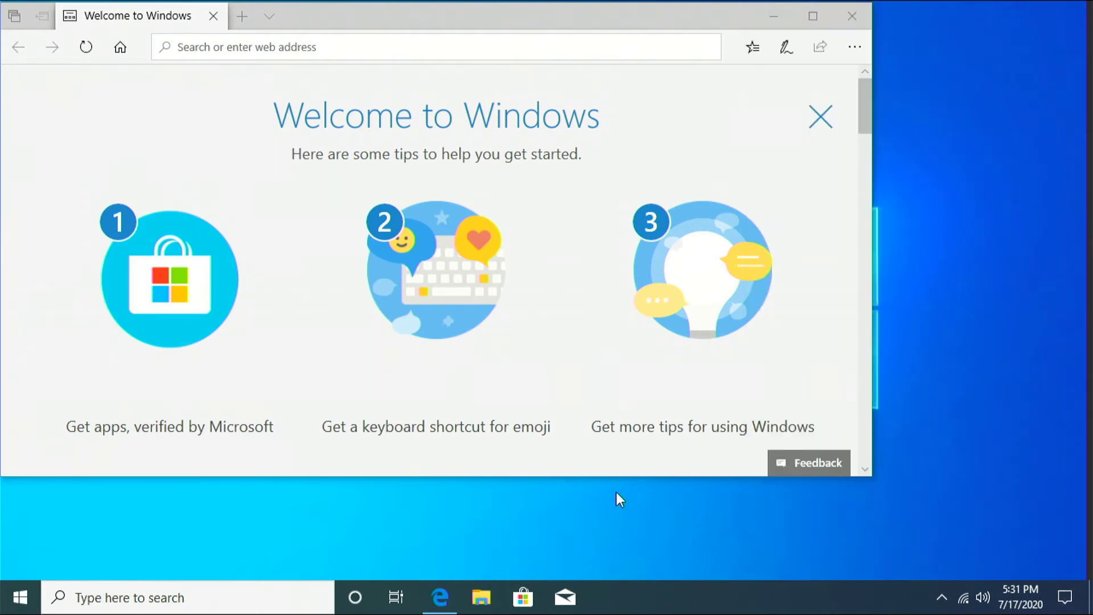
left_click(842, 22)
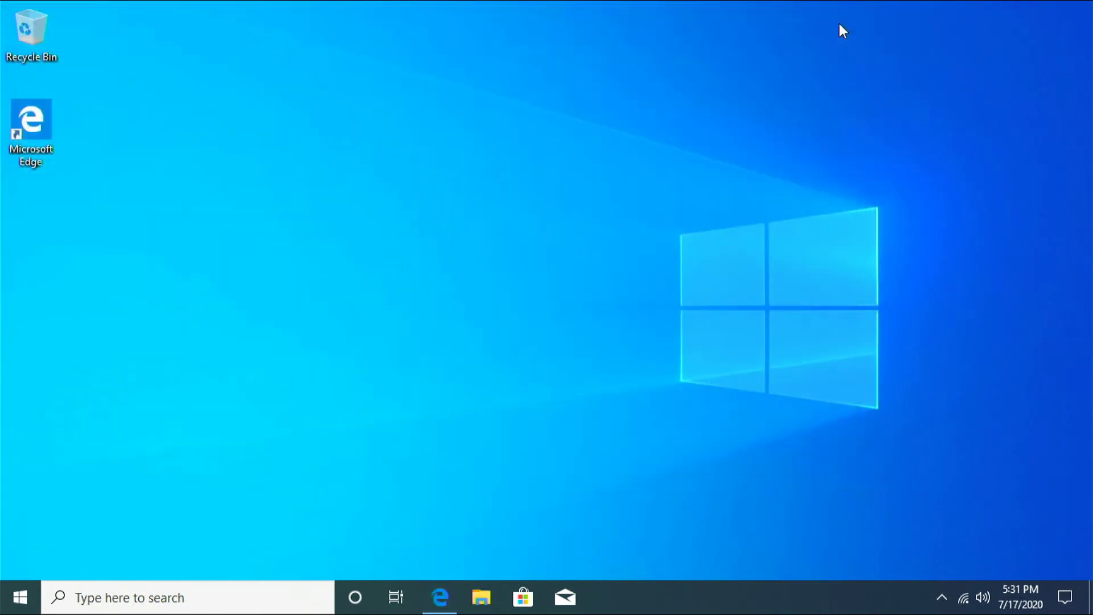
left_click(20, 596)
- Restart the PC, then go to Settings > Update & Security to download pending updates
left_click(23, 559)
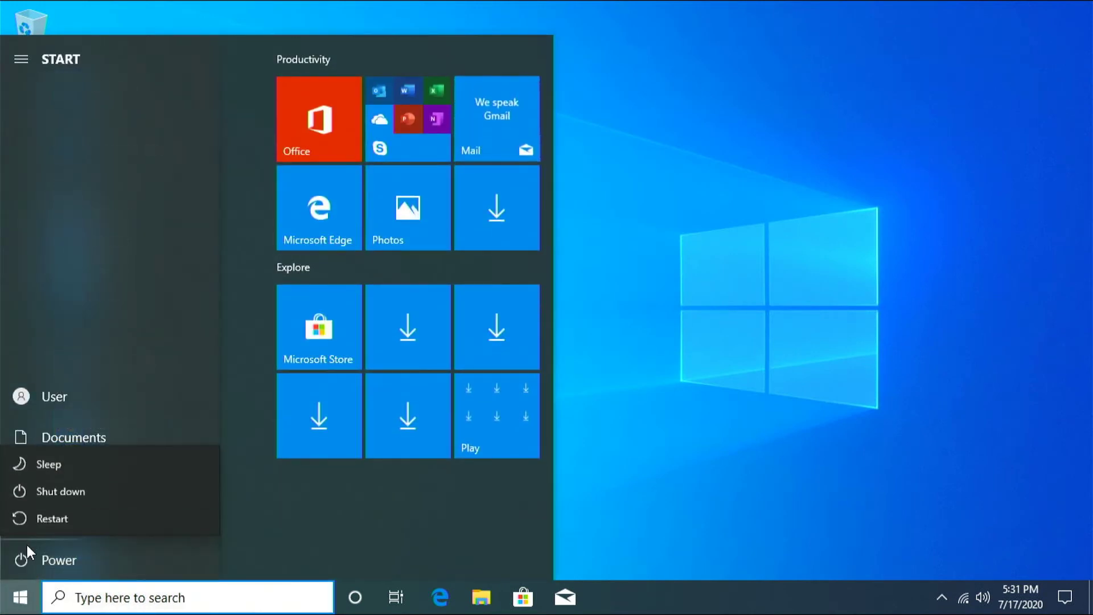
left_click(48, 513)
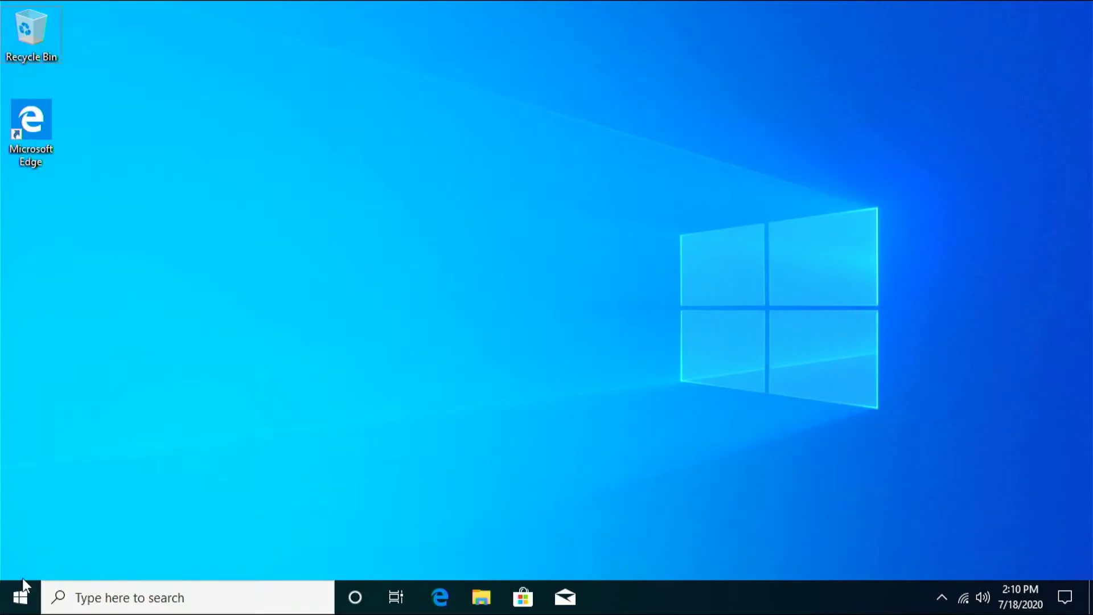
left_click(22, 584)
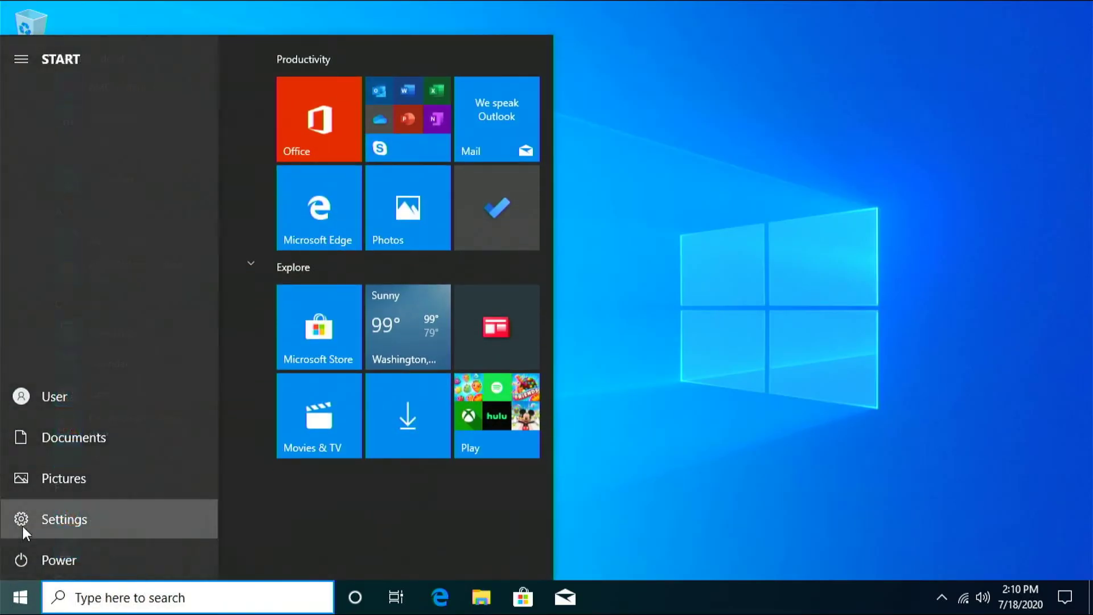
left_click(22, 526)
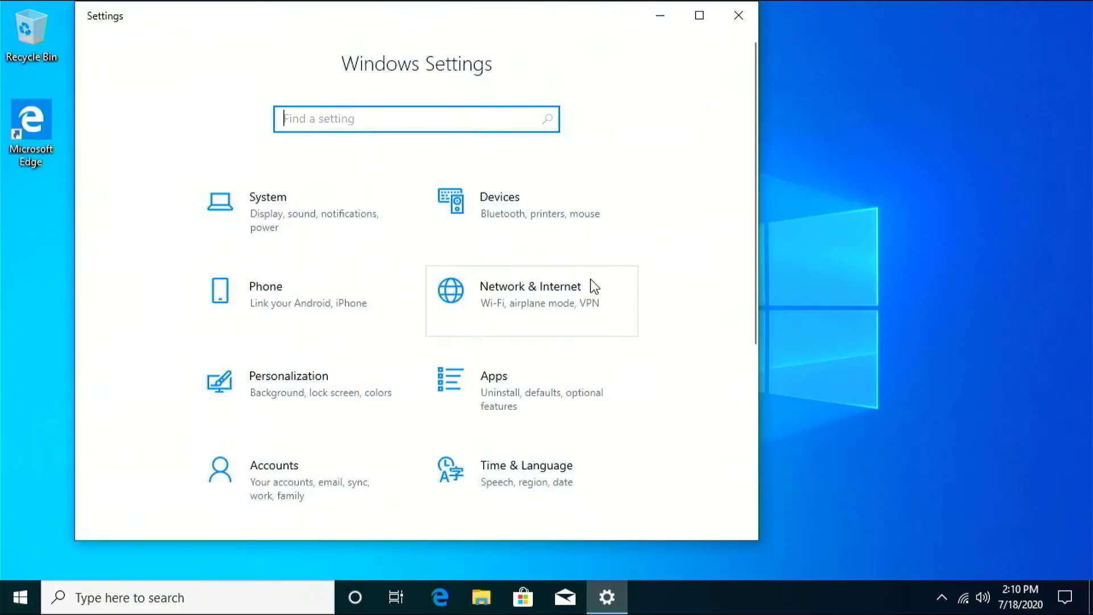
scroll(486, 417, "down", 4)
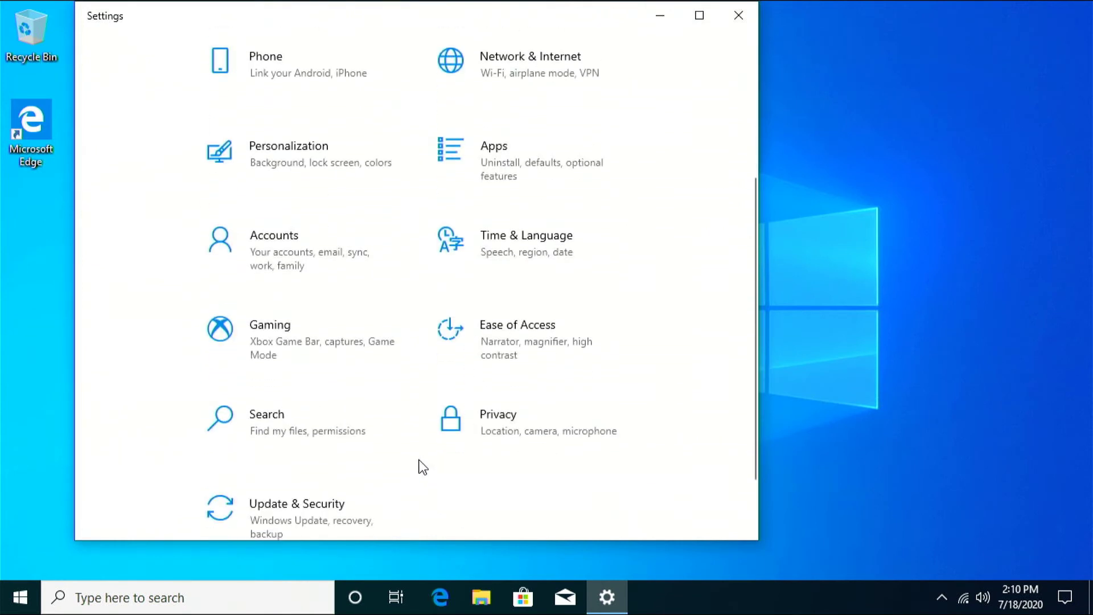
left_click(300, 508)
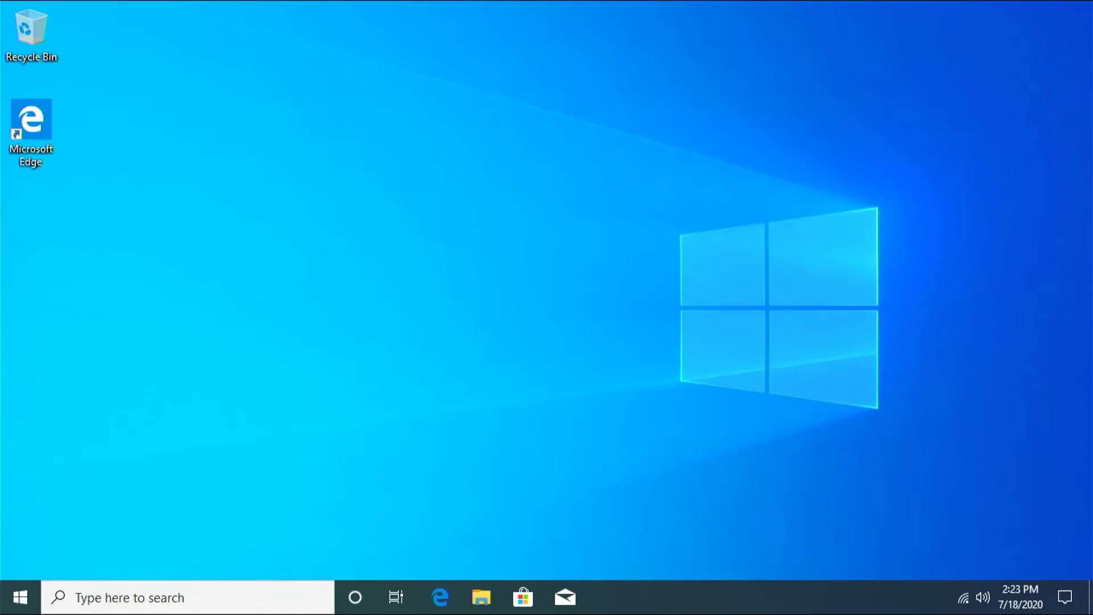
- Check for updates in Update & Security until up to date, then close Settings and launch Edge
left_click(20, 603)
left_click(83, 461)
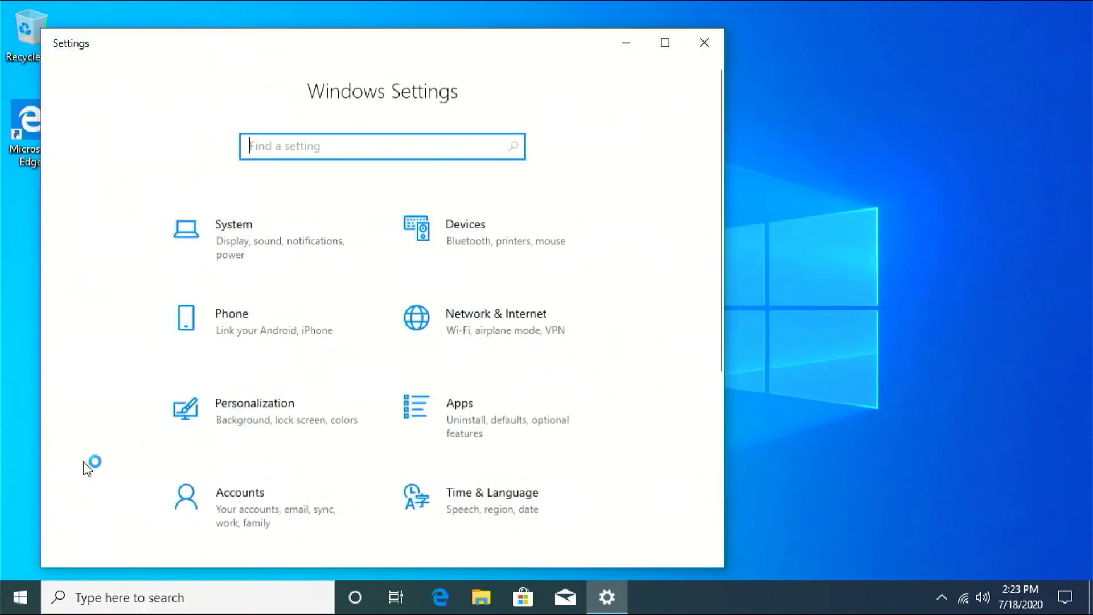
scroll(251, 493, "down", 5)
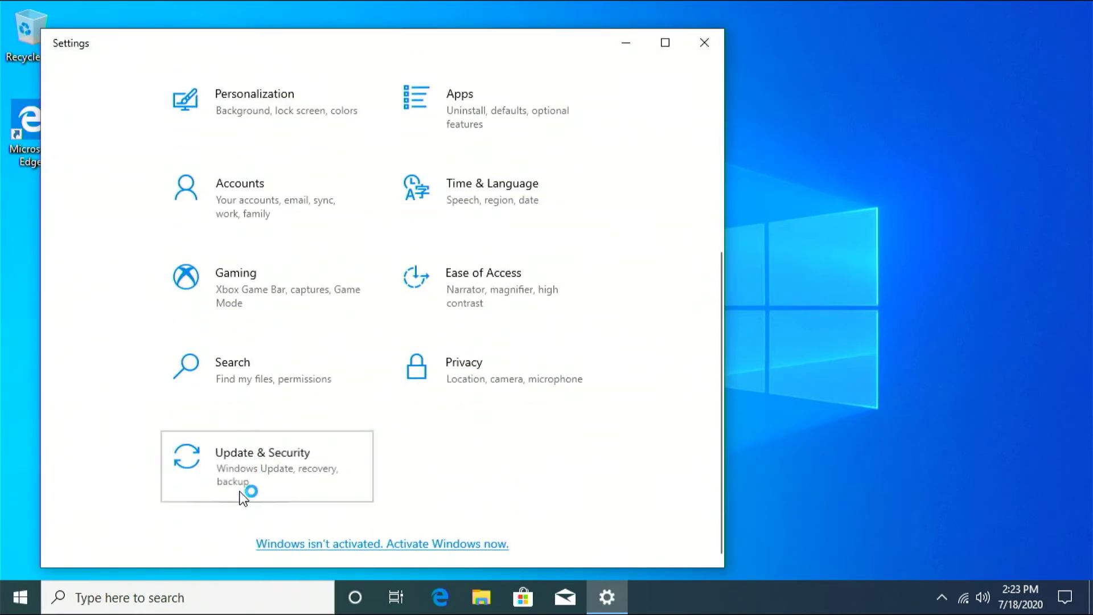
left_click(240, 492)
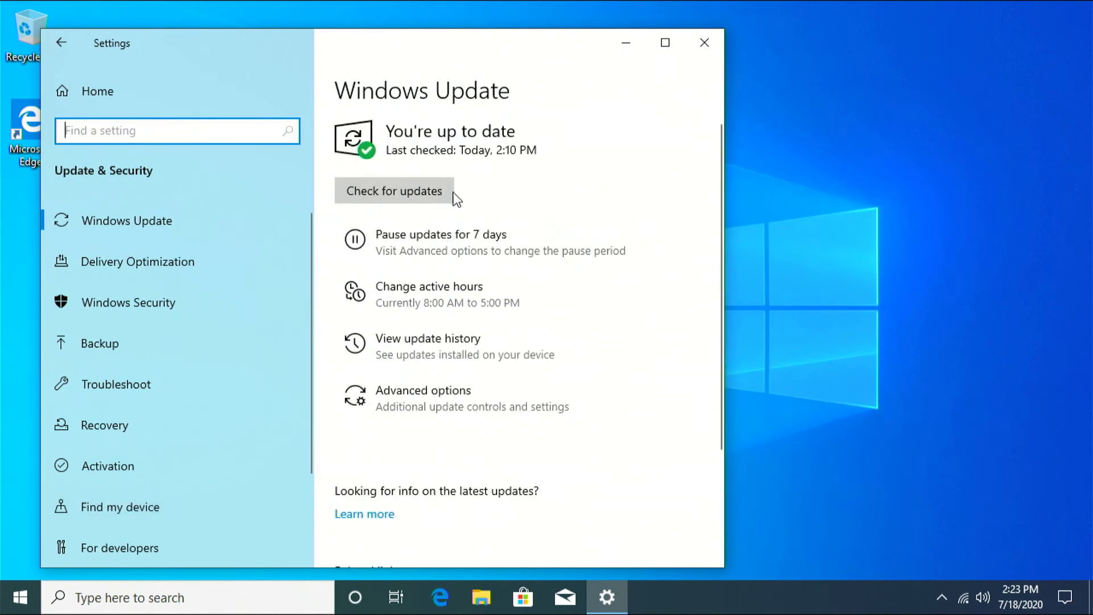
left_click(417, 199)
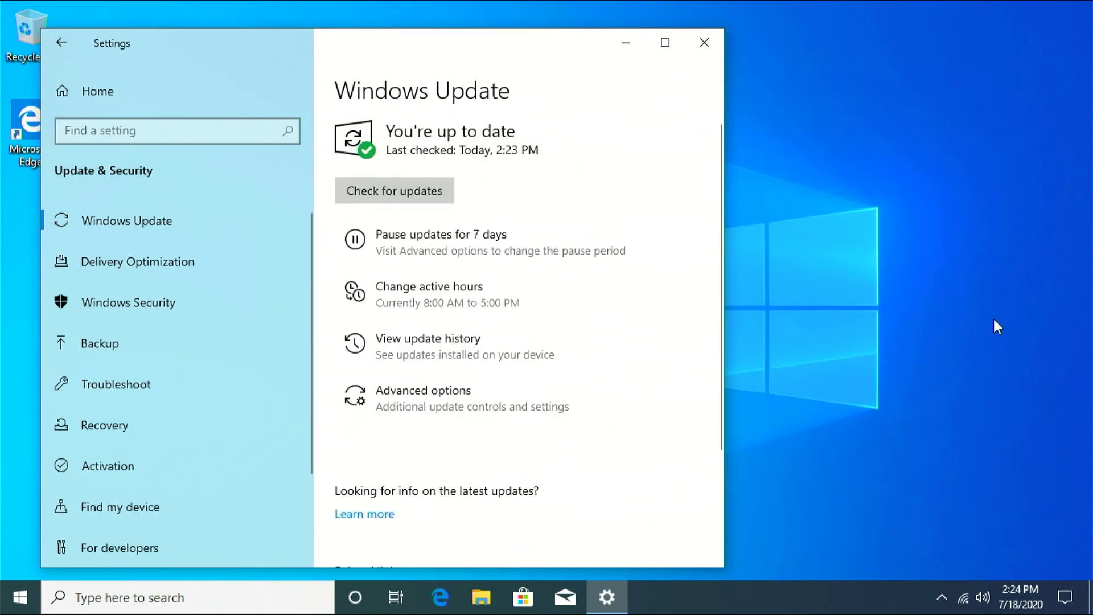
left_click(352, 182)
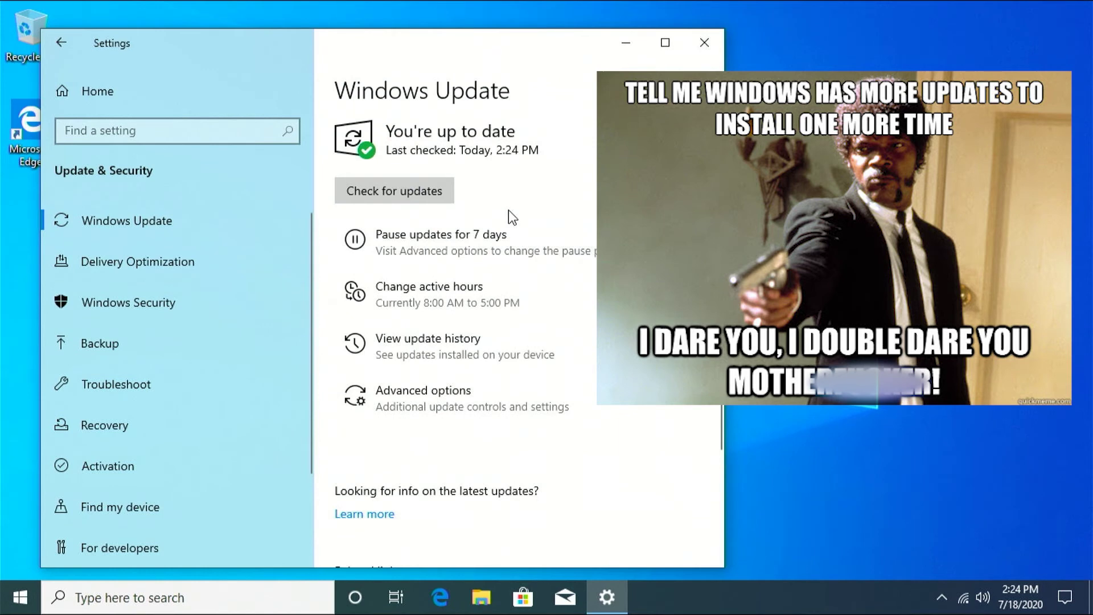
left_click(704, 42)
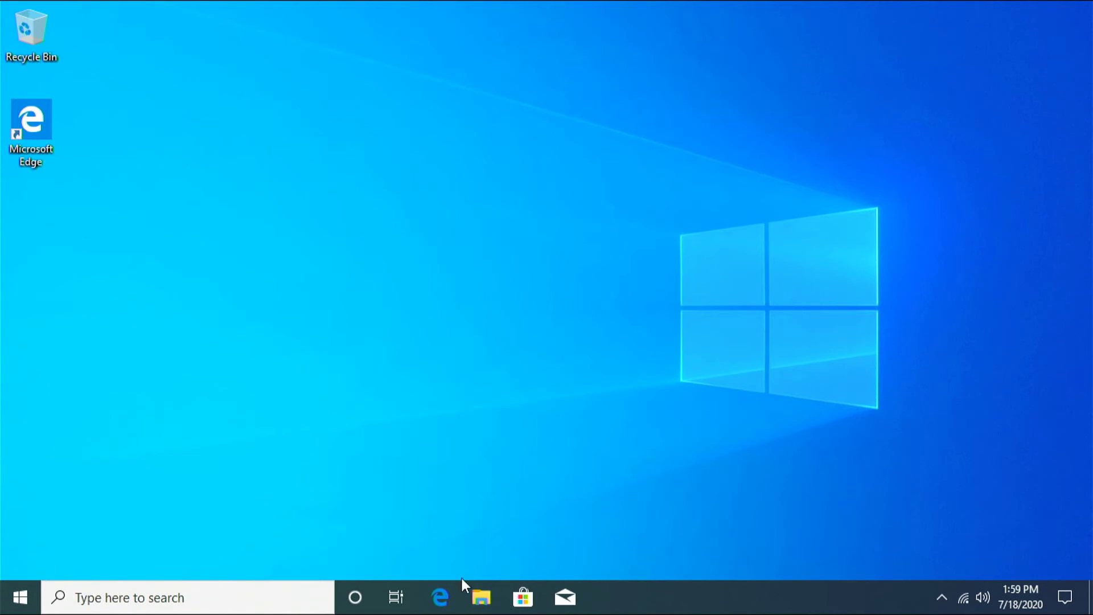
left_click(452, 595)
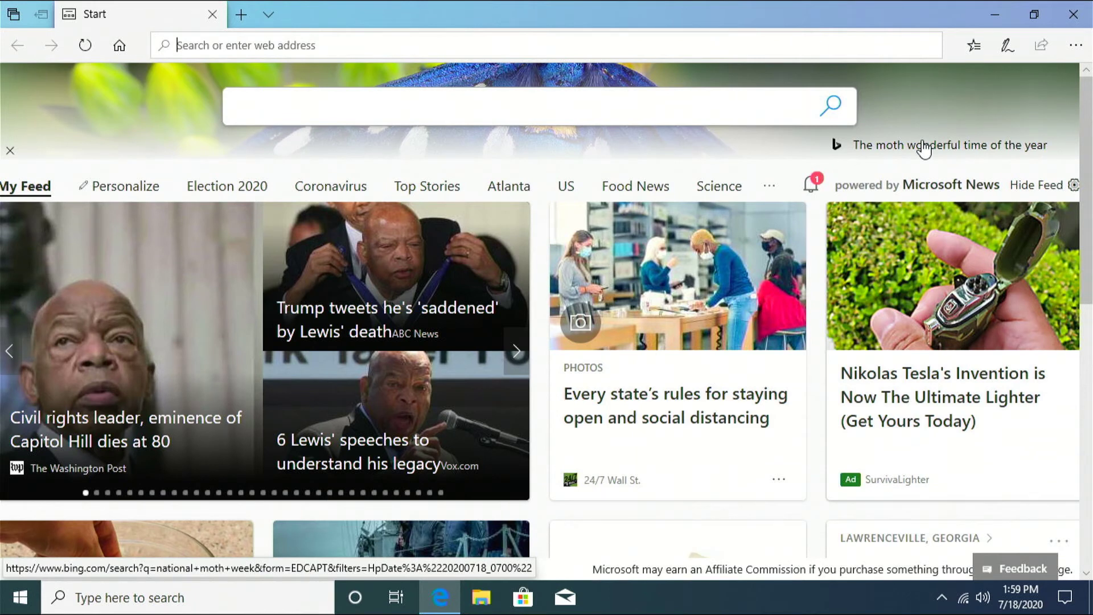
- Search the web for 'radeon drivers' and open AMD's Drivers and Support page
type("rade")
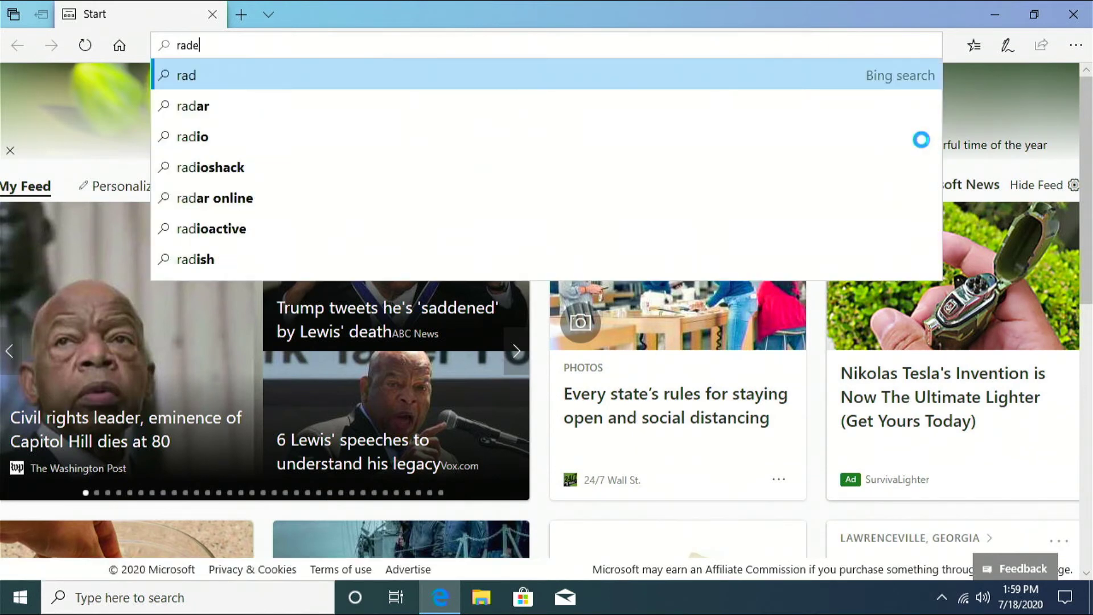
type("on drivers")
key("Return")
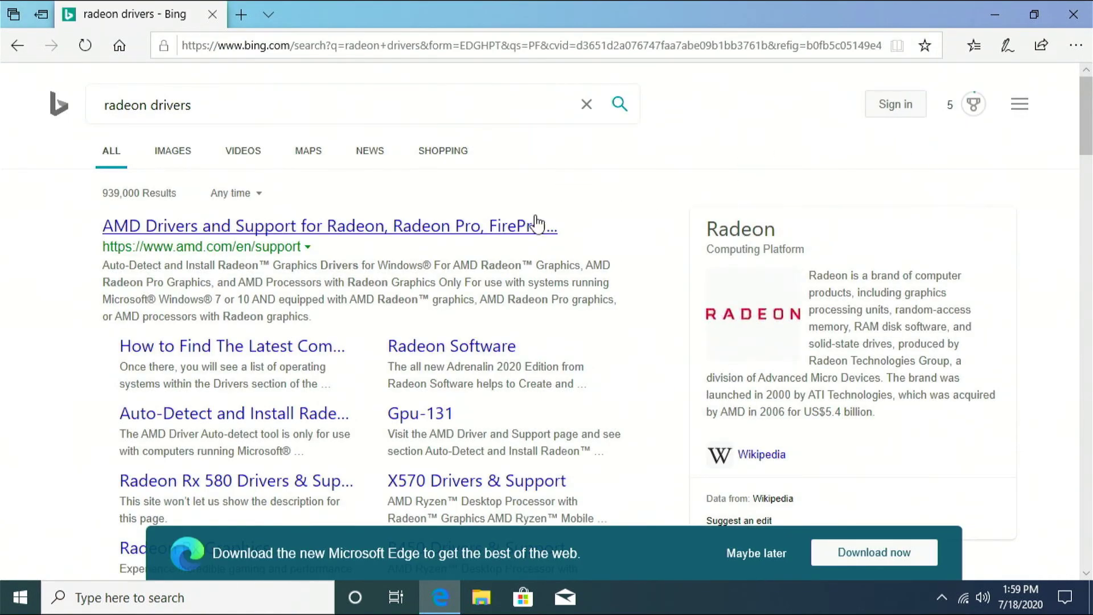
left_click(521, 225)
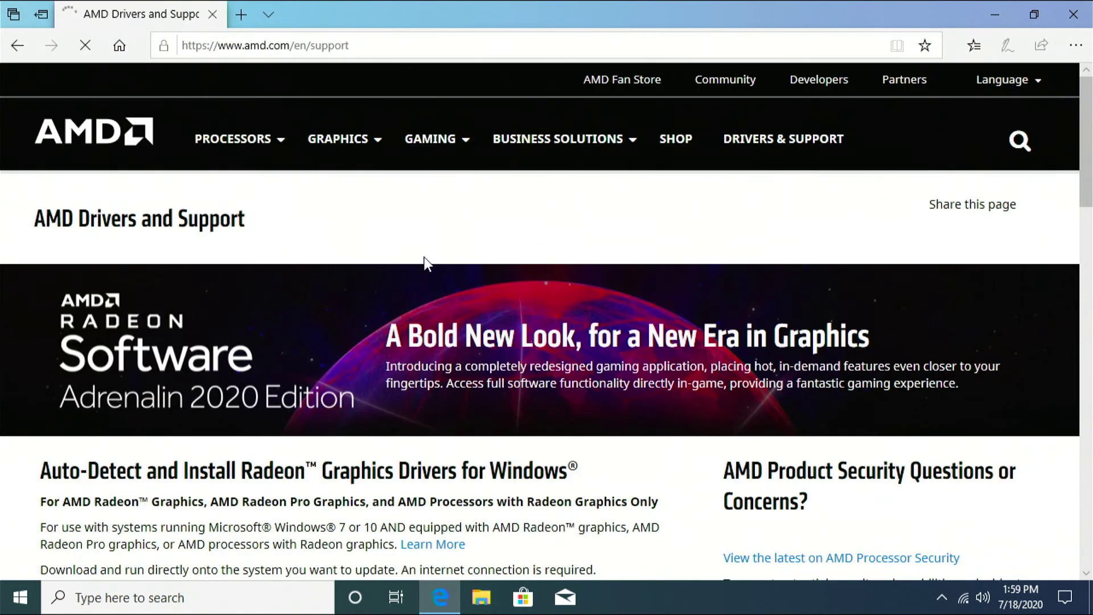
scroll(434, 319, "down", 5)
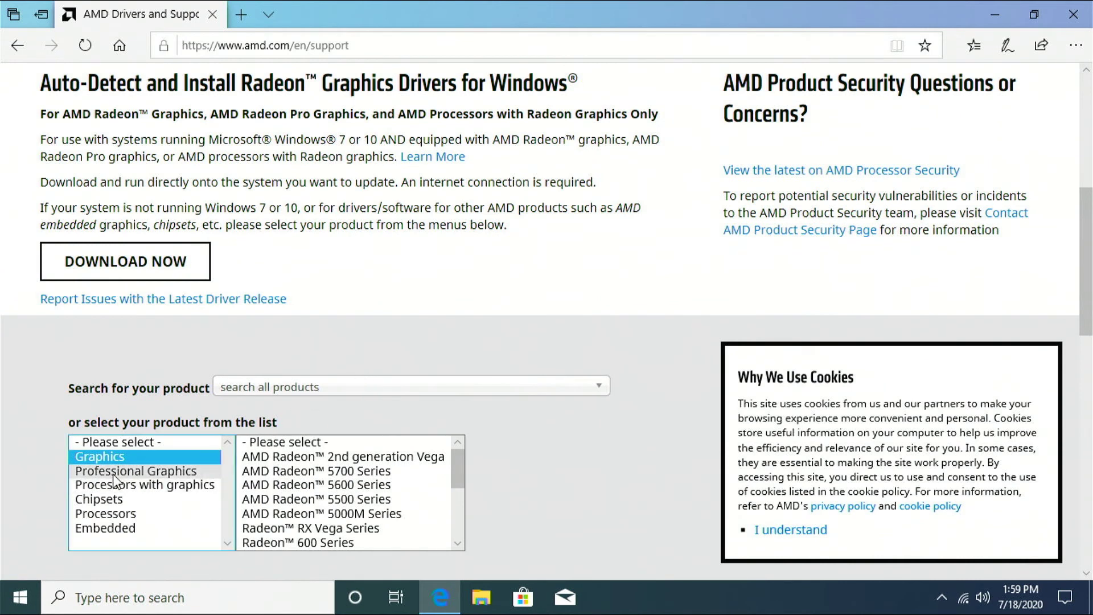
scroll(330, 530, "down", 1)
- Pick Radeon 500 Series > RX 500 Series > Radeon RX 570, dismissing the cookie notice, and open its driver page
left_click(326, 539)
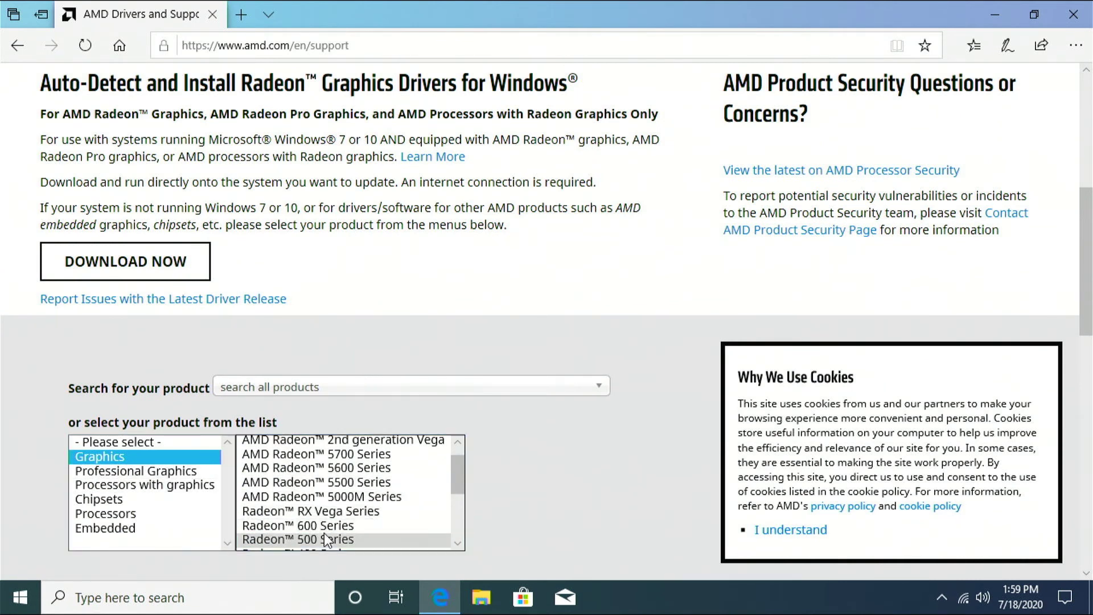
left_click(515, 471)
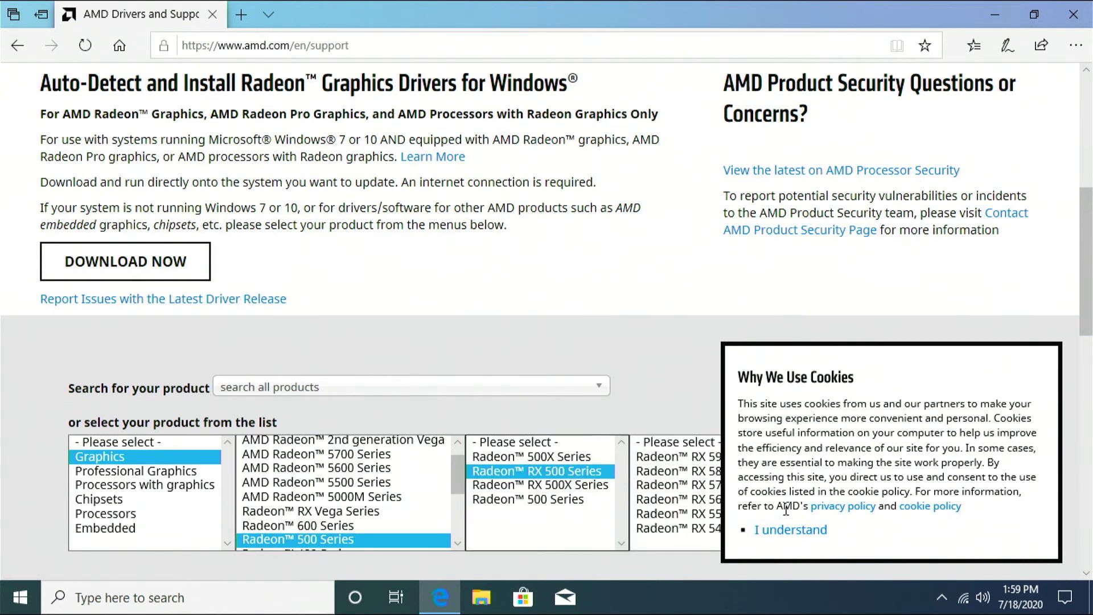
left_click(793, 530)
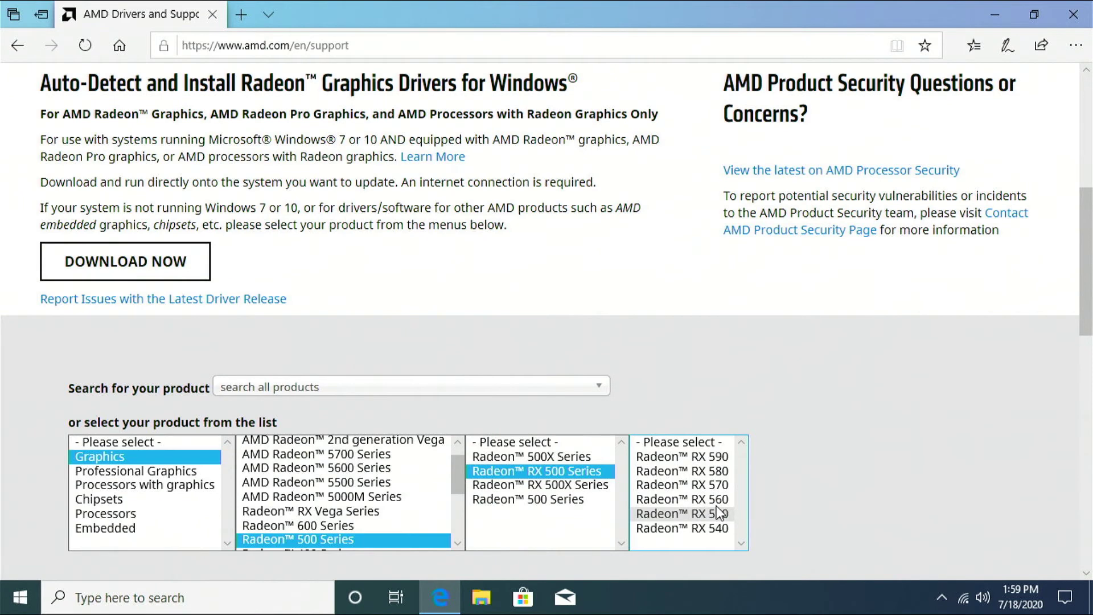
left_click(699, 485)
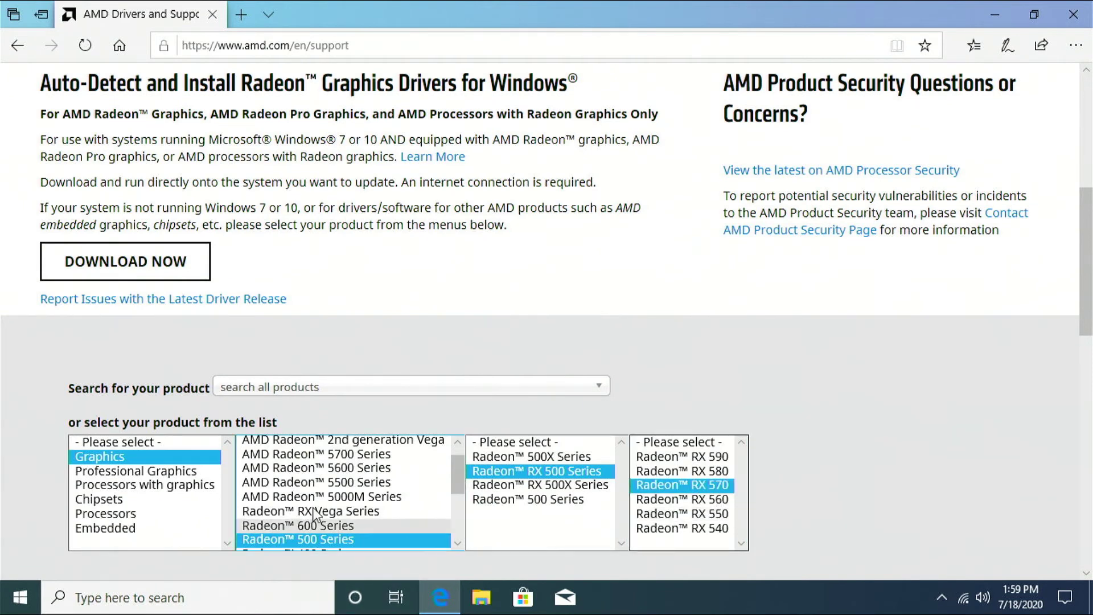
scroll(296, 450, "down", 2)
scroll(261, 330, "down", 3)
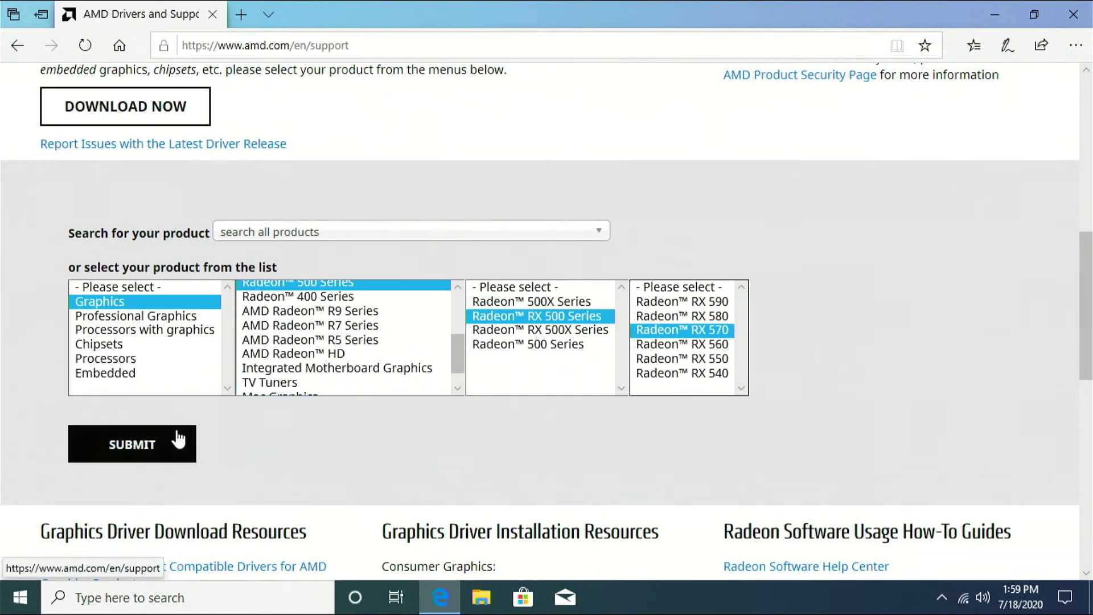
left_click(180, 440)
- Download the Radeon Software Adrenalin 2020 Edition 20.4.2 driver for Windows 10 64-bit
scroll(592, 393, "down", 4)
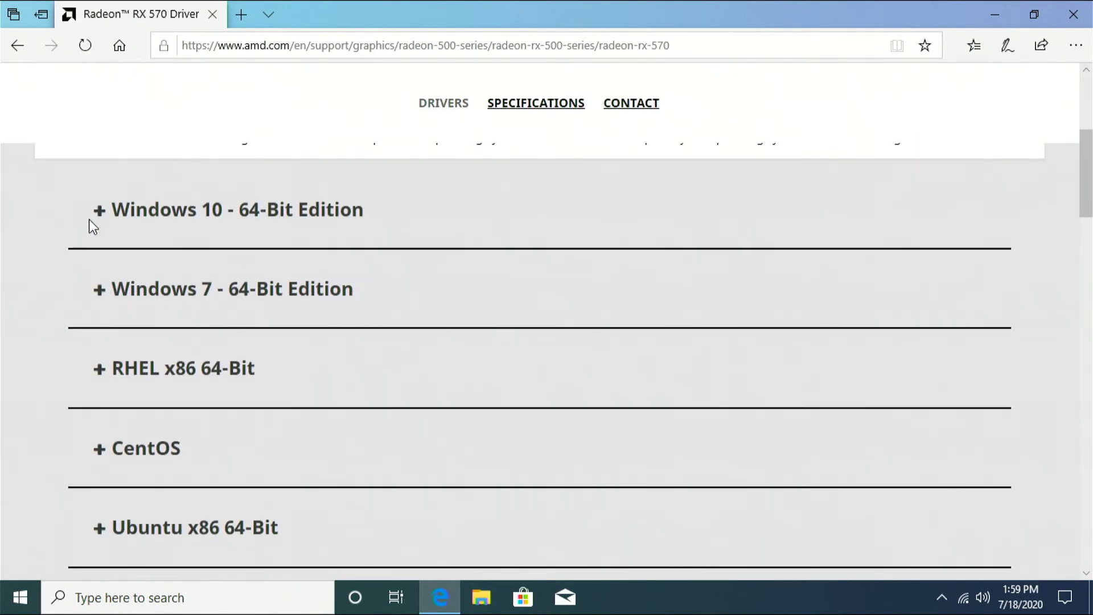
left_click(99, 209)
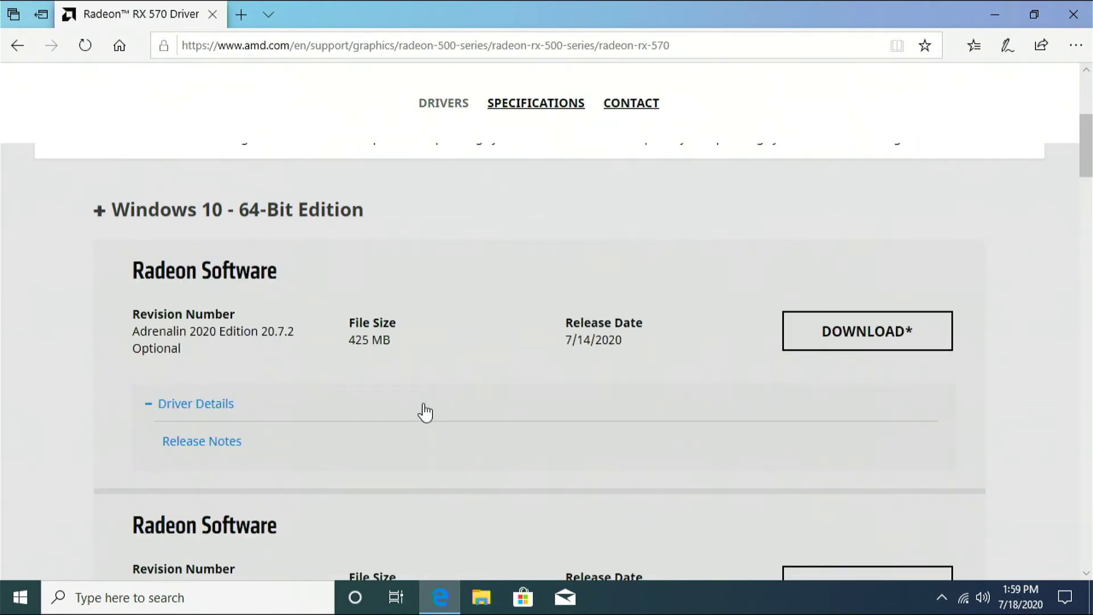
scroll(579, 388, "down", 3)
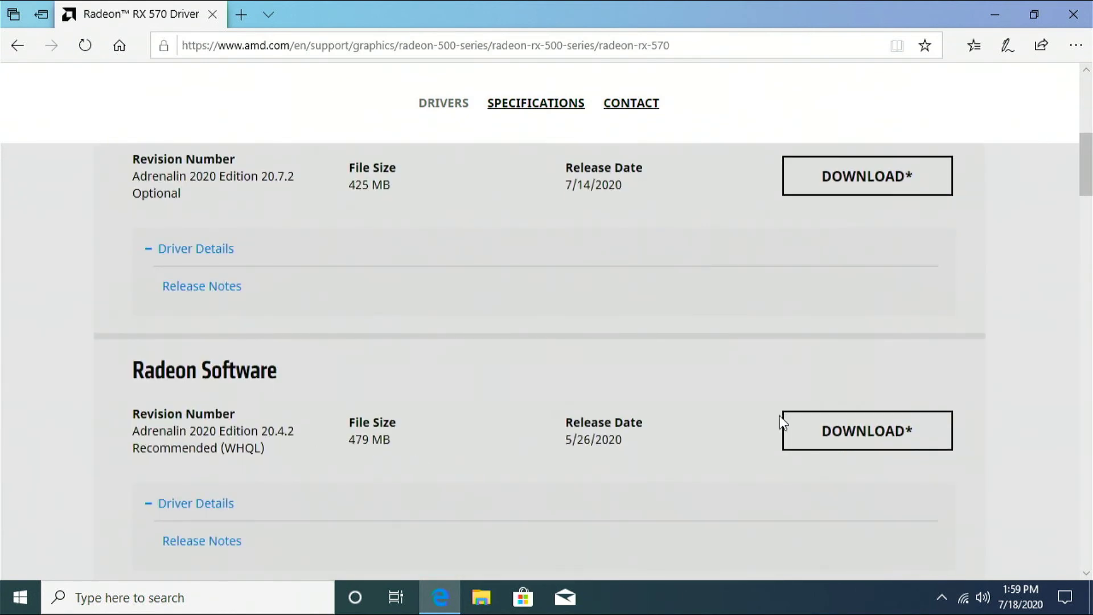
left_click(858, 451)
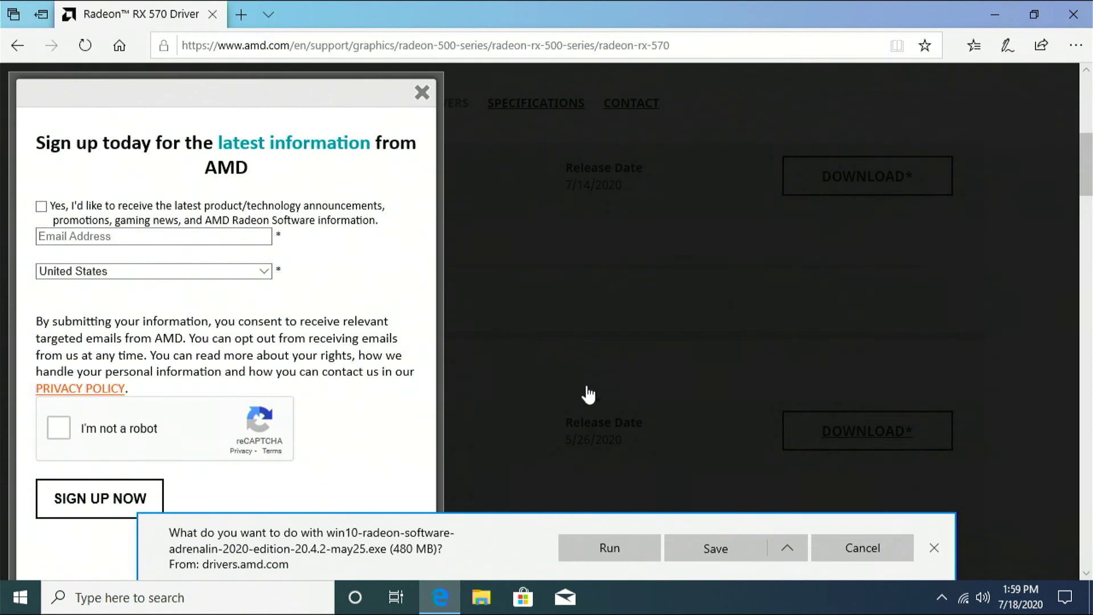
left_click(706, 545)
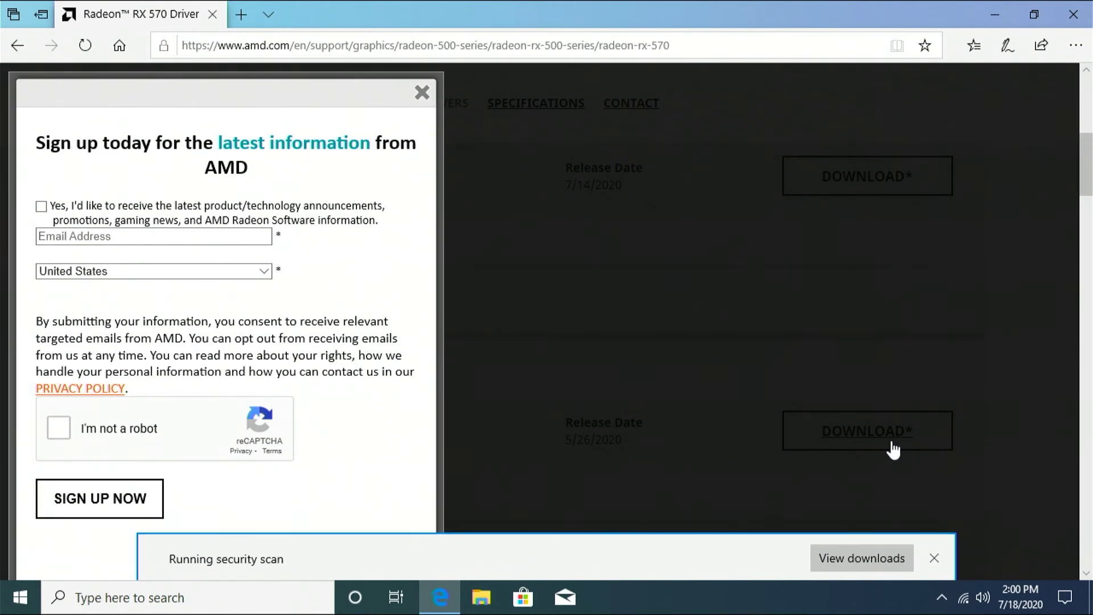
- Run the saved 20.4.2 installer, allow it through UAC, and extract it to the default folder
left_click(650, 551)
left_click(491, 426)
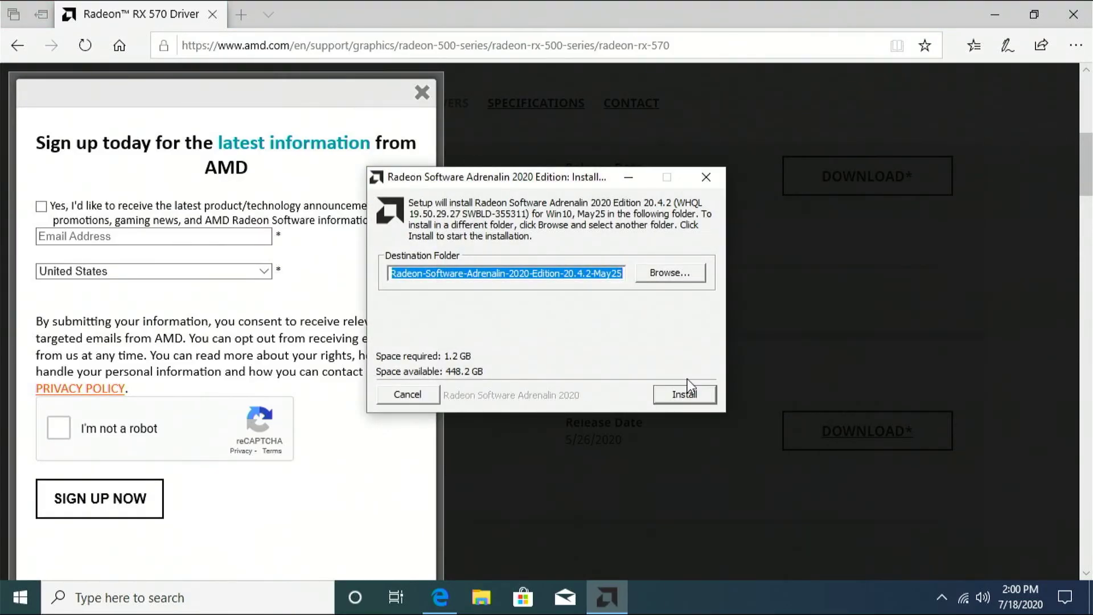
left_click(687, 393)
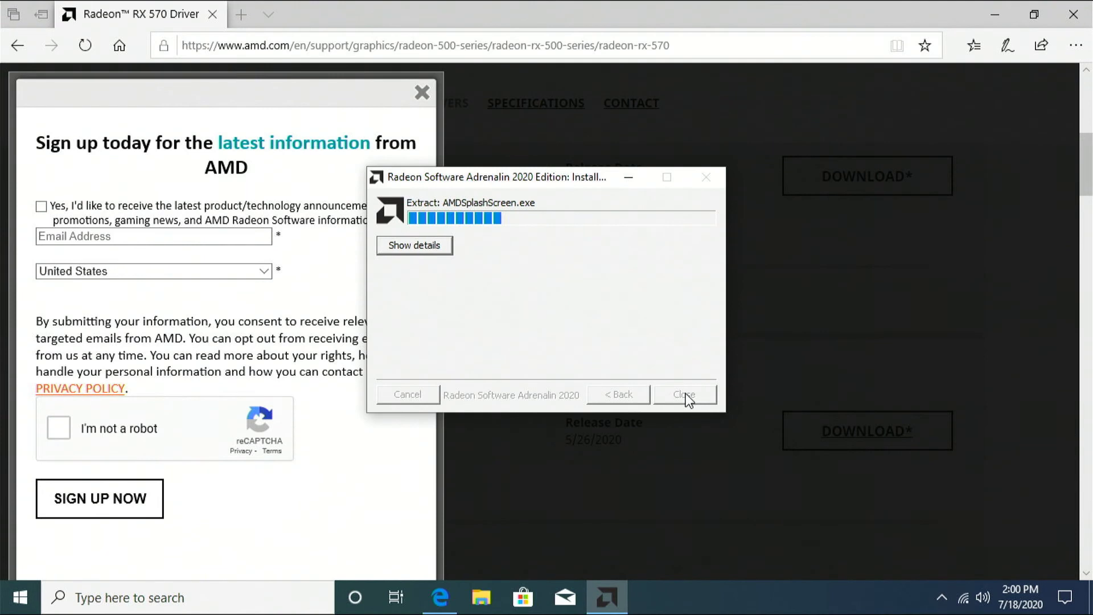
left_click(285, 53)
triple_click(284, 46)
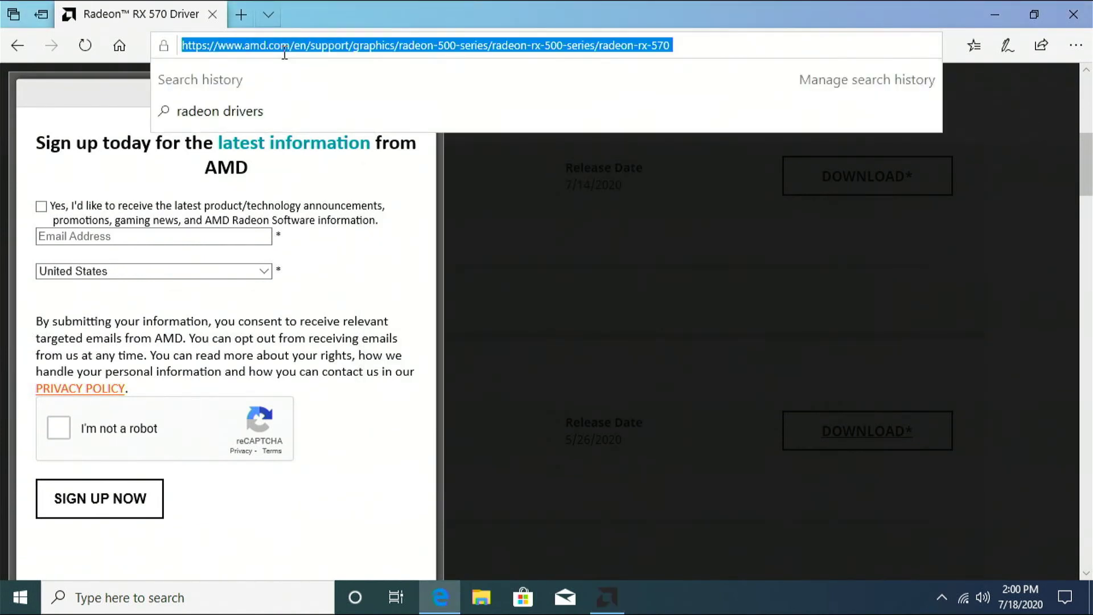
- Search Bing for hwinfo64 and open the hwinfo.com download page
type("hw")
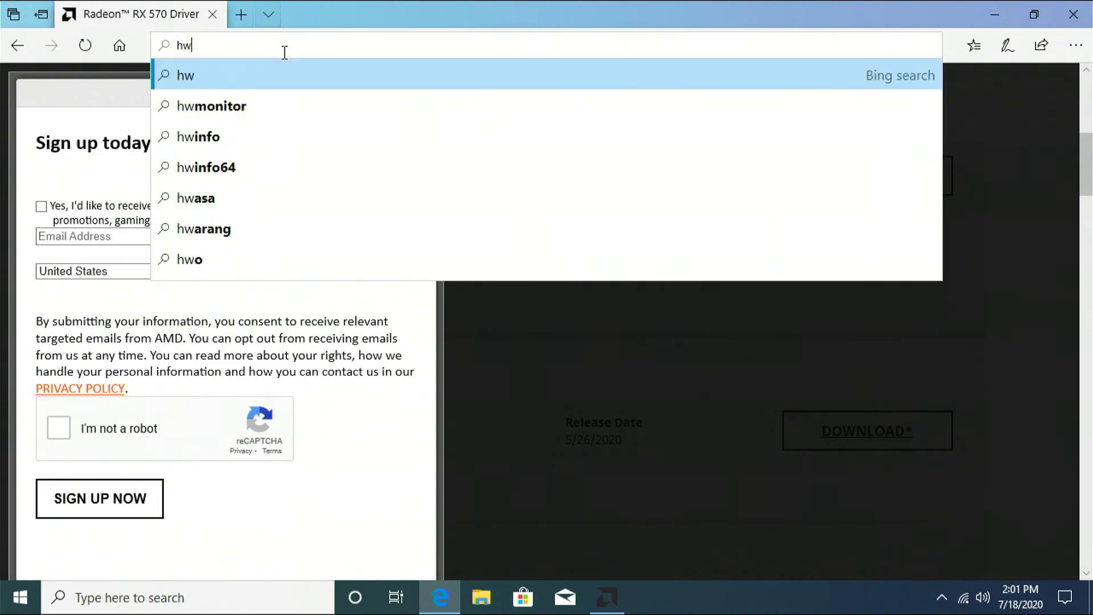
type("info")
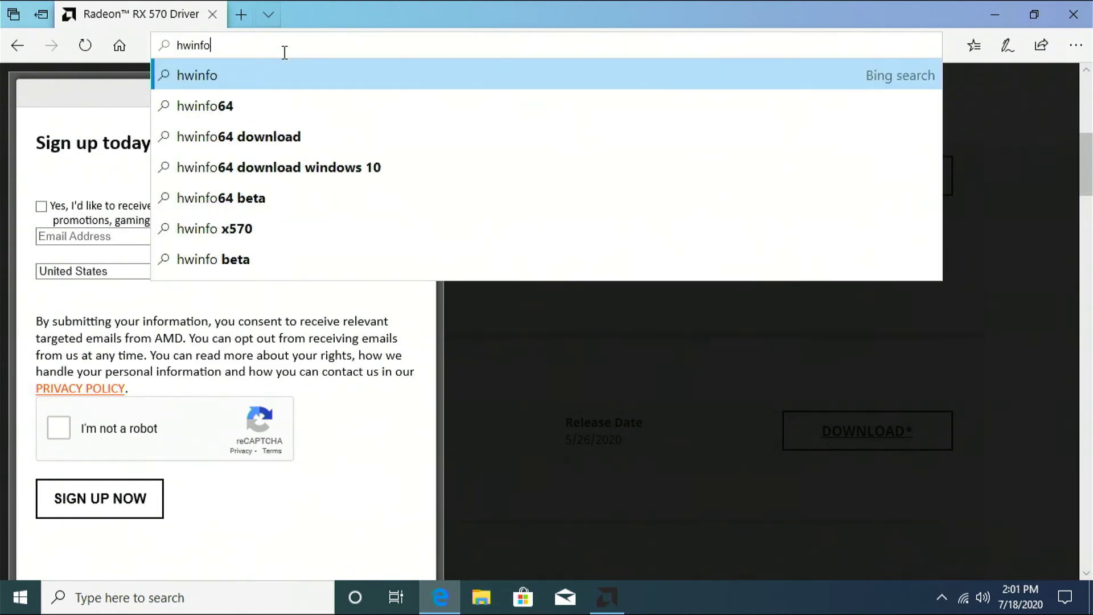
left_click(268, 107)
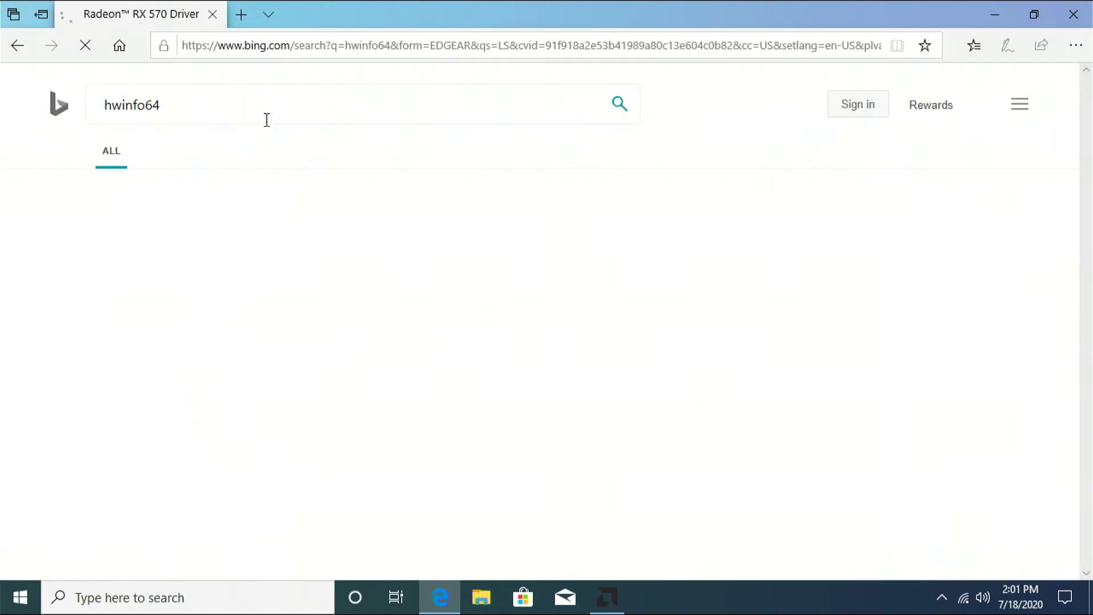
left_click(261, 223)
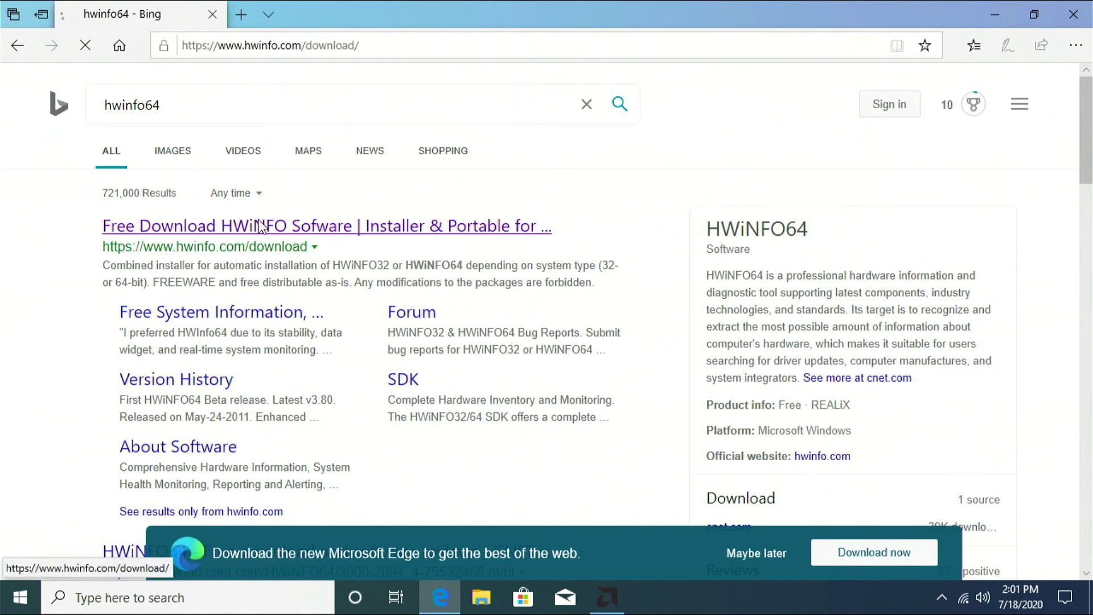
- Download hwi_628.exe from the Local (U.S.) mirror and run it
scroll(260, 238, "down", 10)
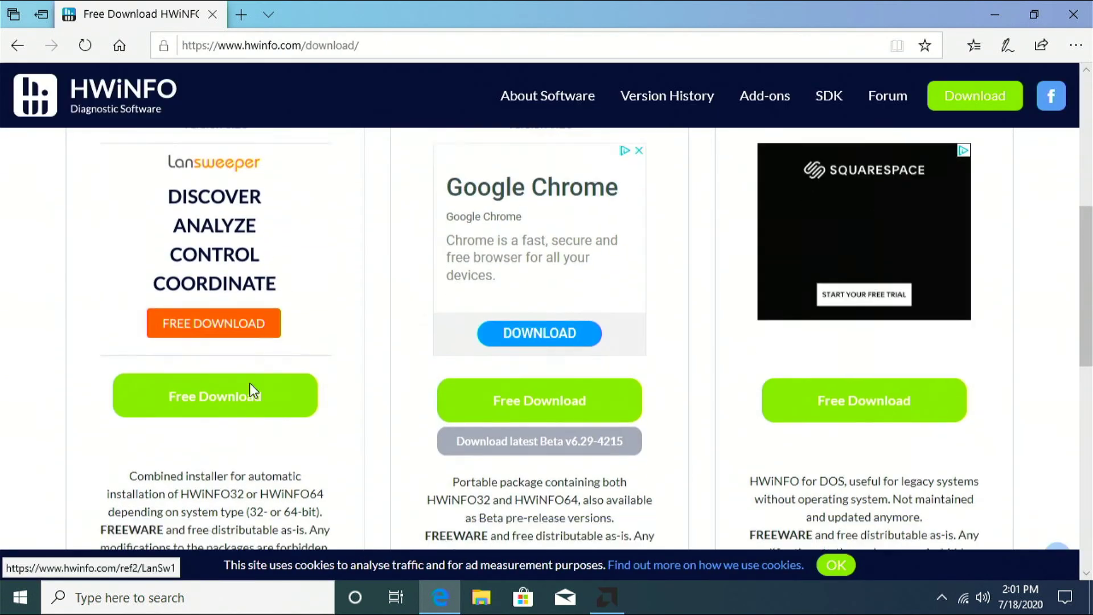
left_click(217, 272)
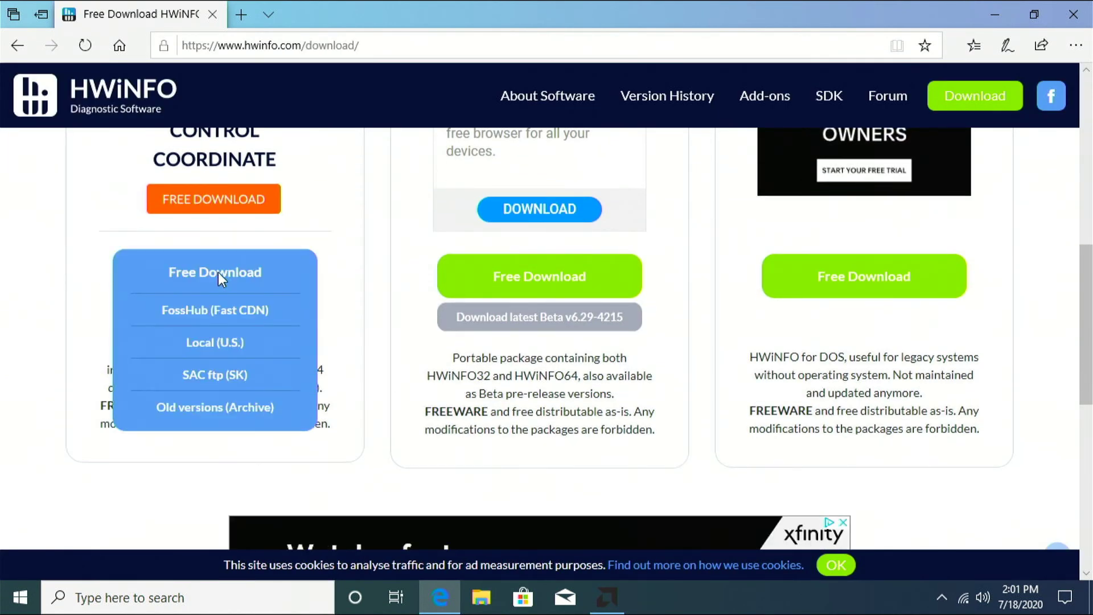
left_click(228, 347)
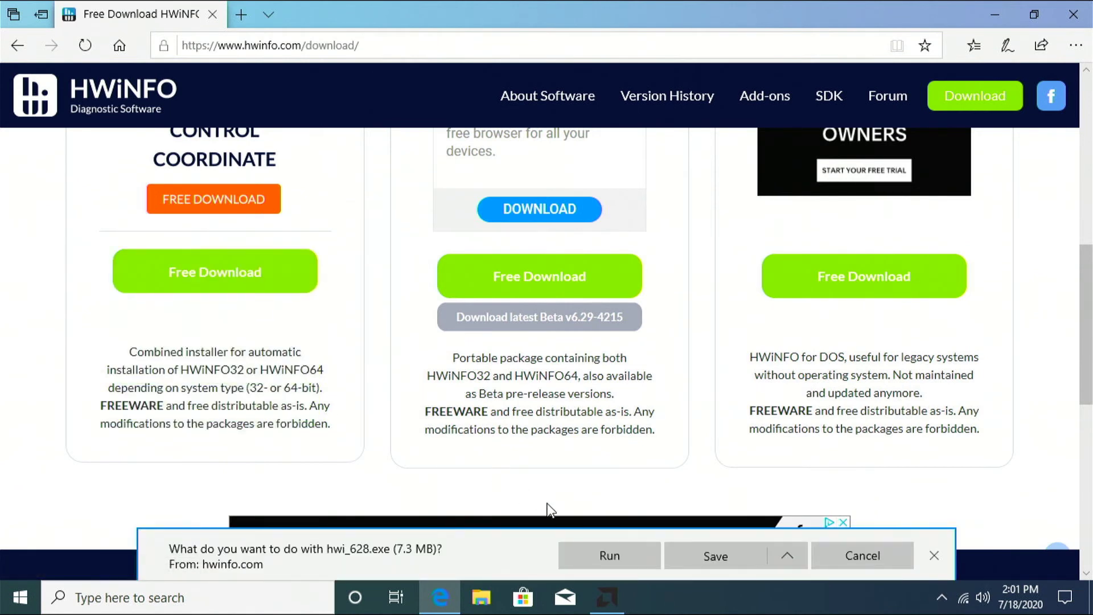
left_click(715, 554)
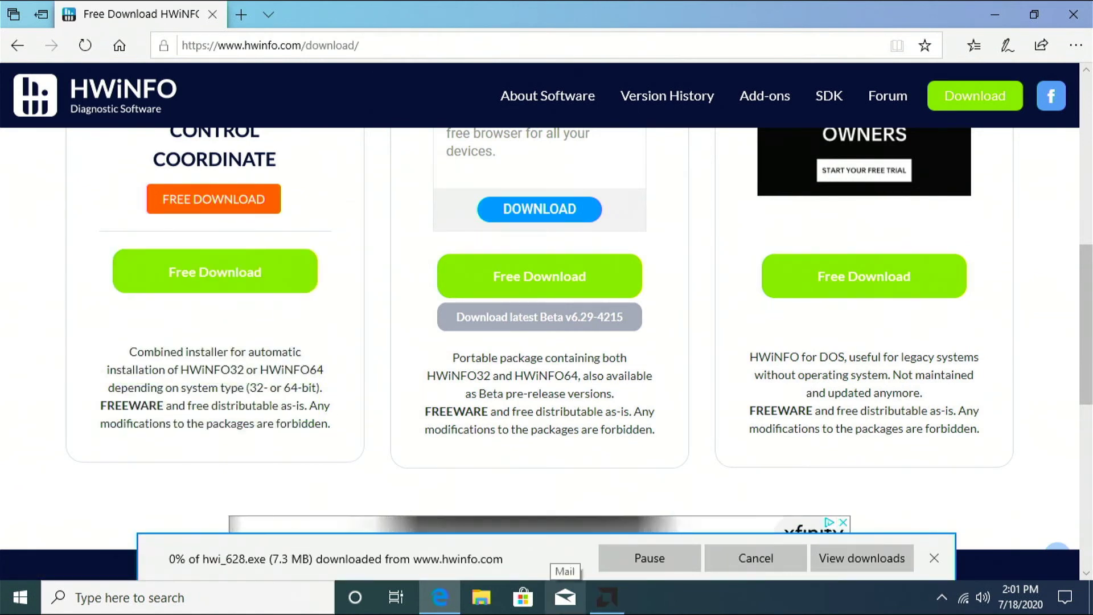
mouse_move(607, 595)
left_click(664, 578)
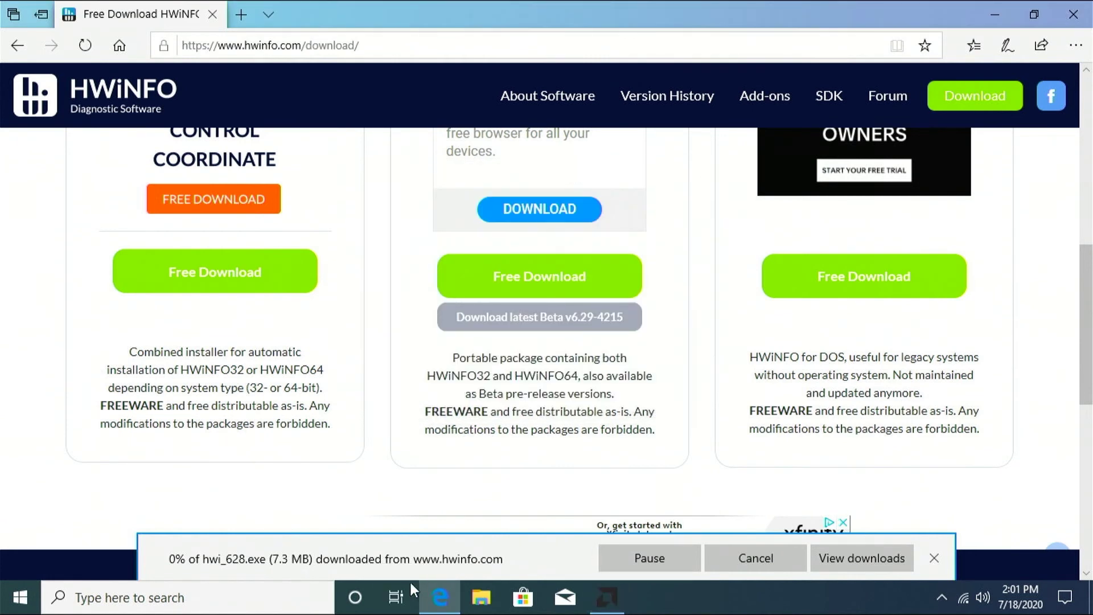
left_click(621, 554)
left_click(620, 555)
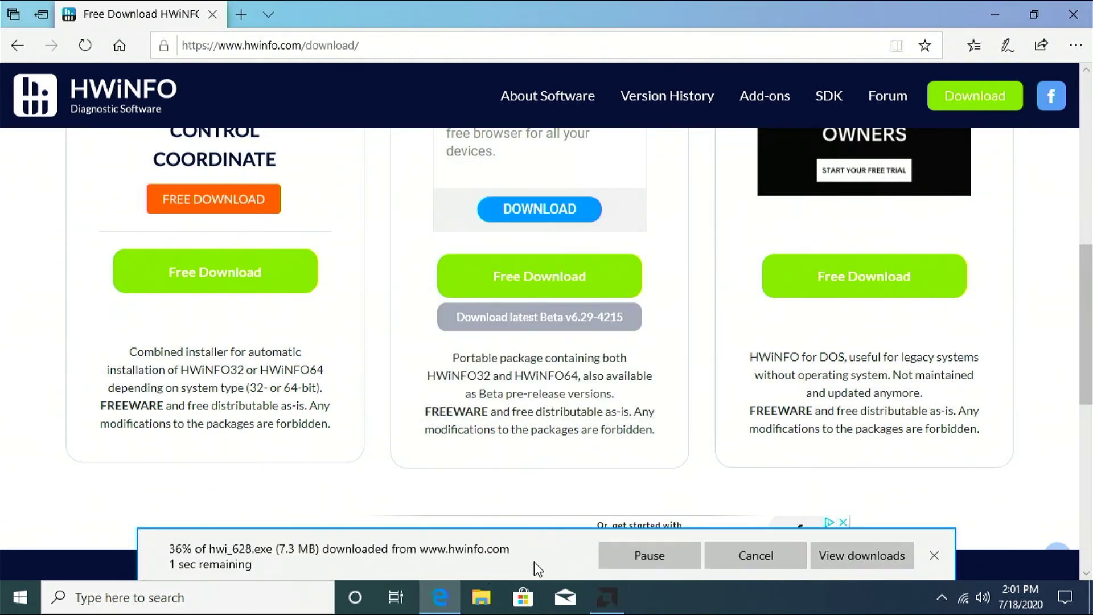
left_click(617, 565)
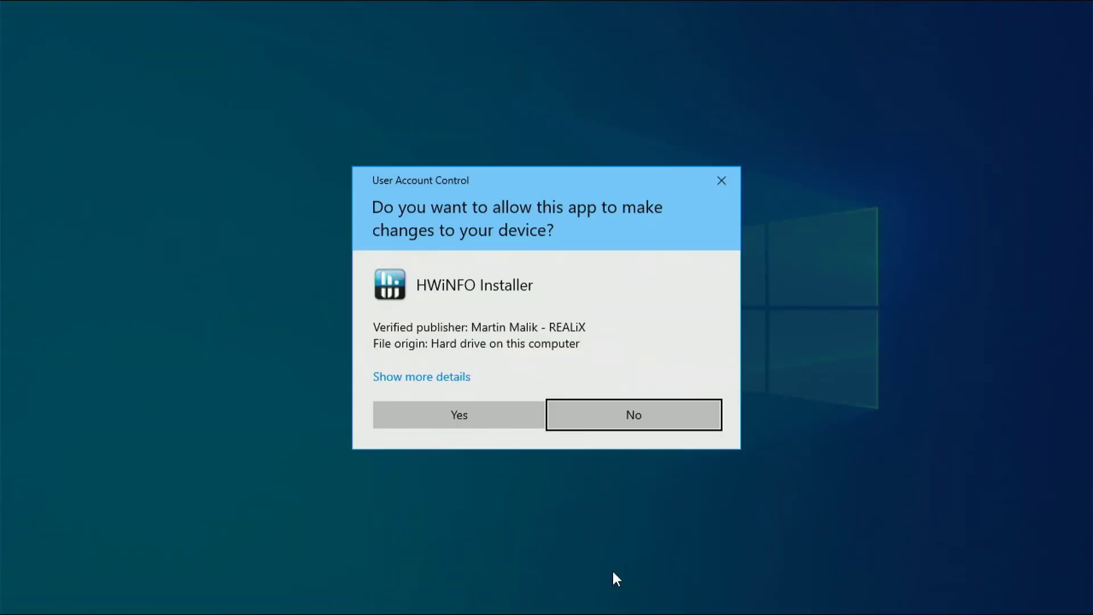
- Install HWiNFO64 6.28 with the default location and Start Menu folder, then launch it
left_click(493, 410)
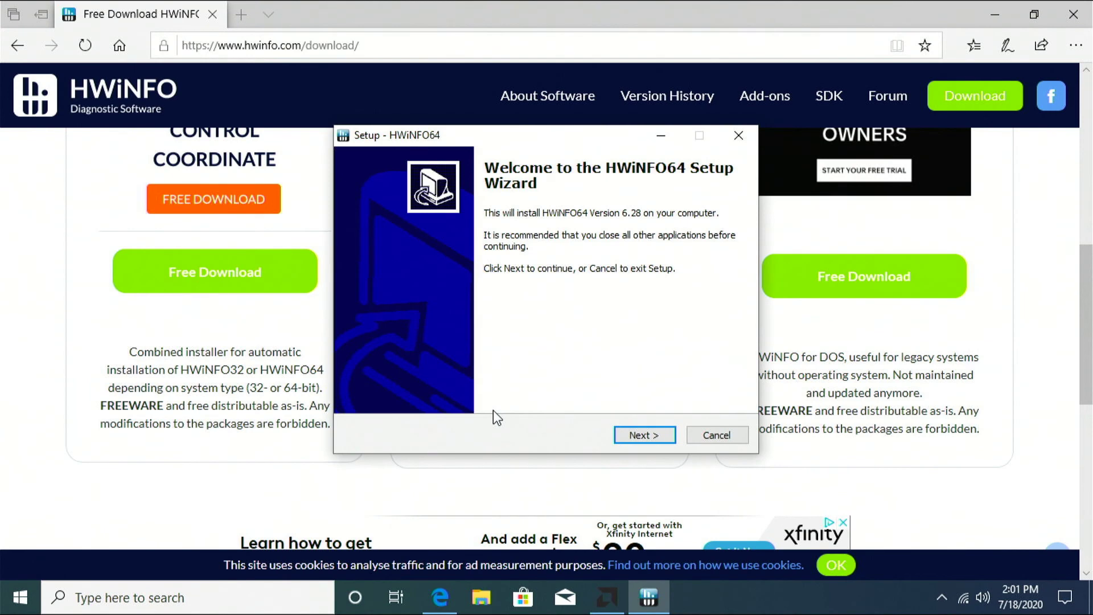
left_click(663, 427)
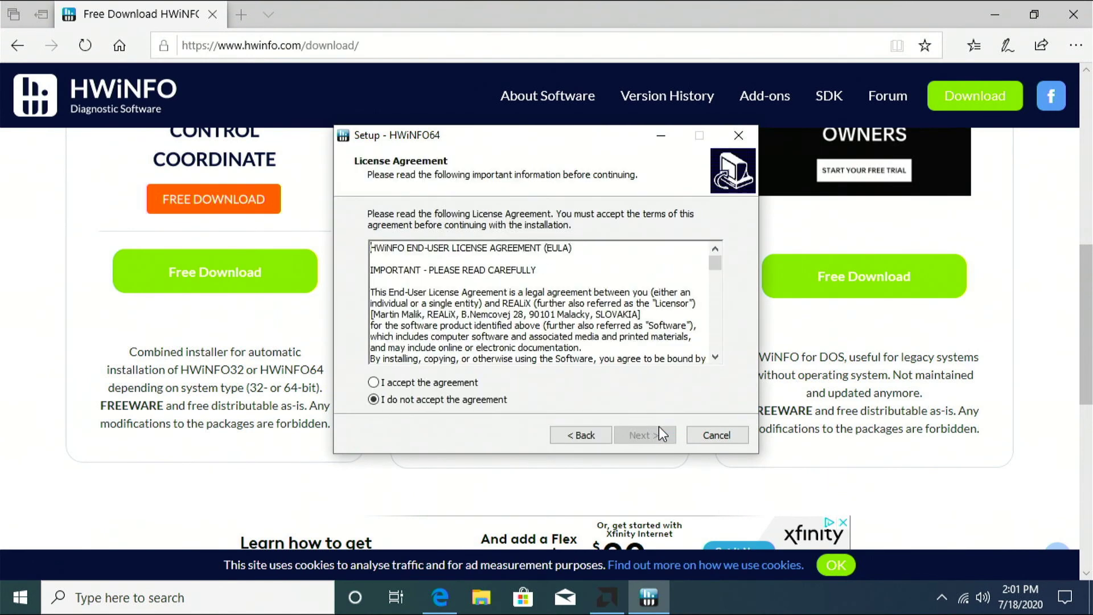
left_click(391, 384)
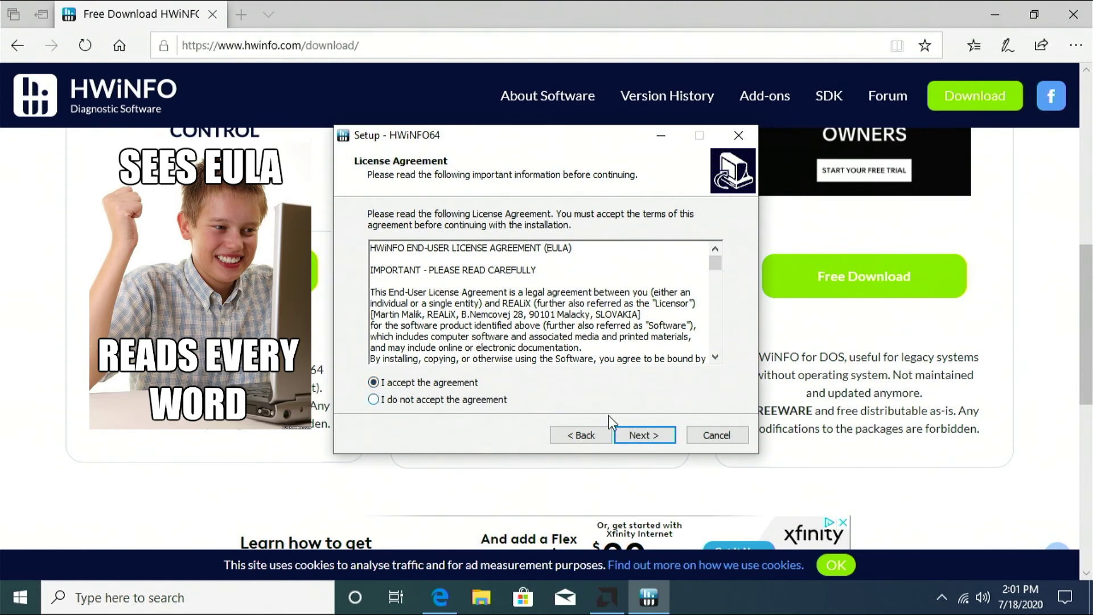
left_click(643, 435)
left_click(647, 437)
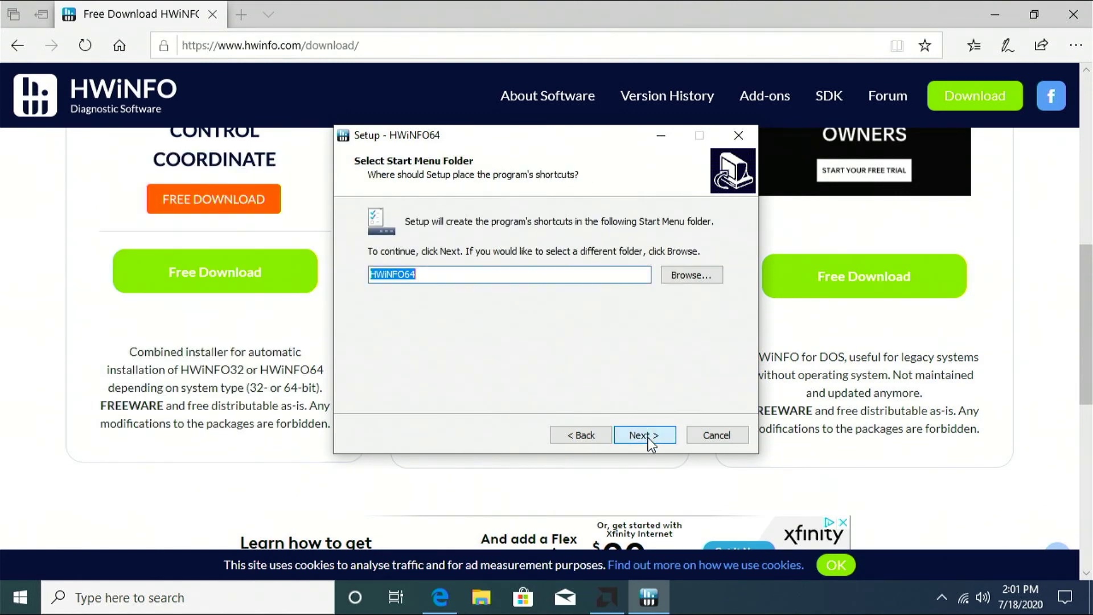
left_click(647, 437)
left_click(647, 439)
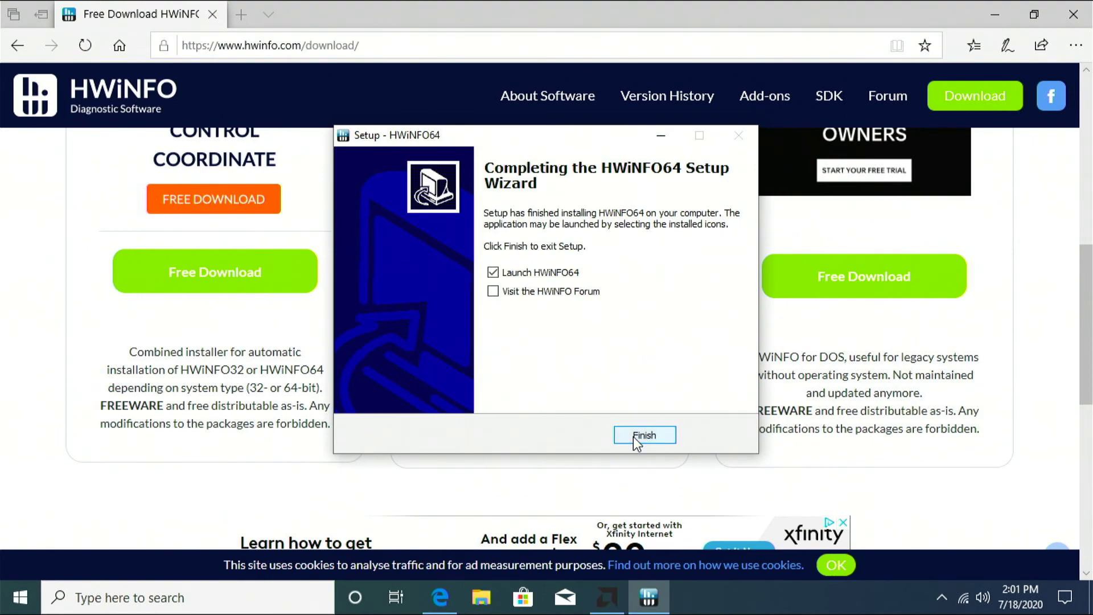
left_click(636, 435)
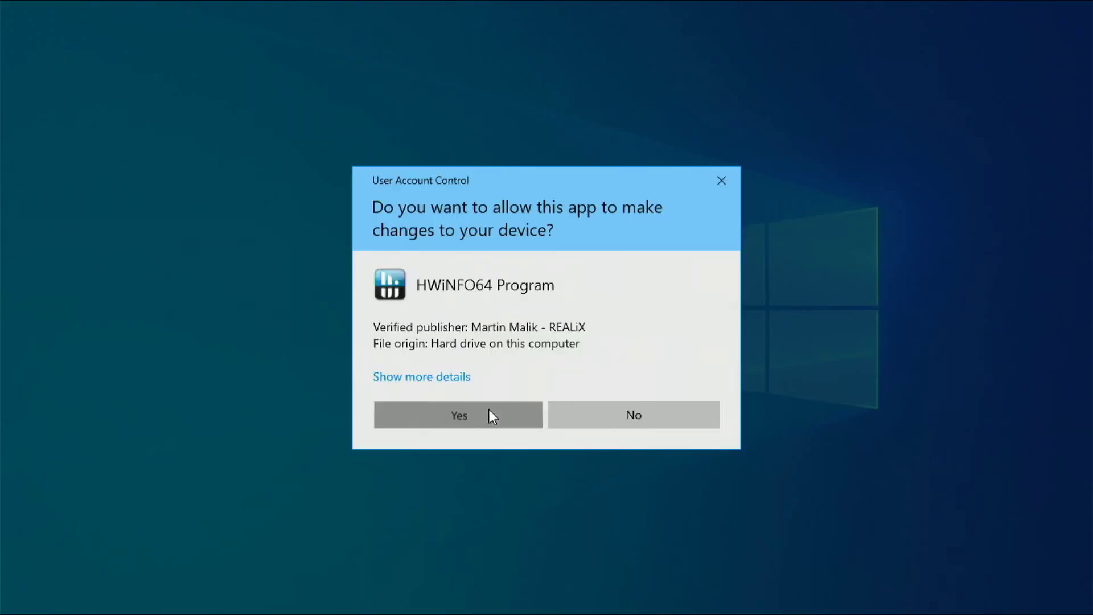
left_click(490, 412)
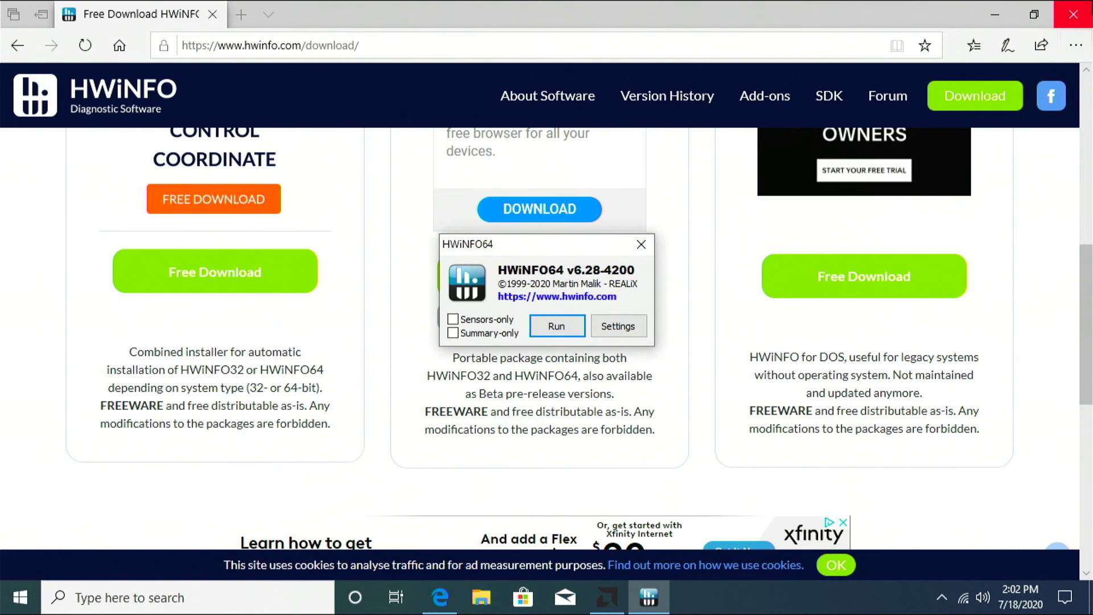
- Close Edge and minimize the AMD Radeon Software Installer
left_click(1073, 14)
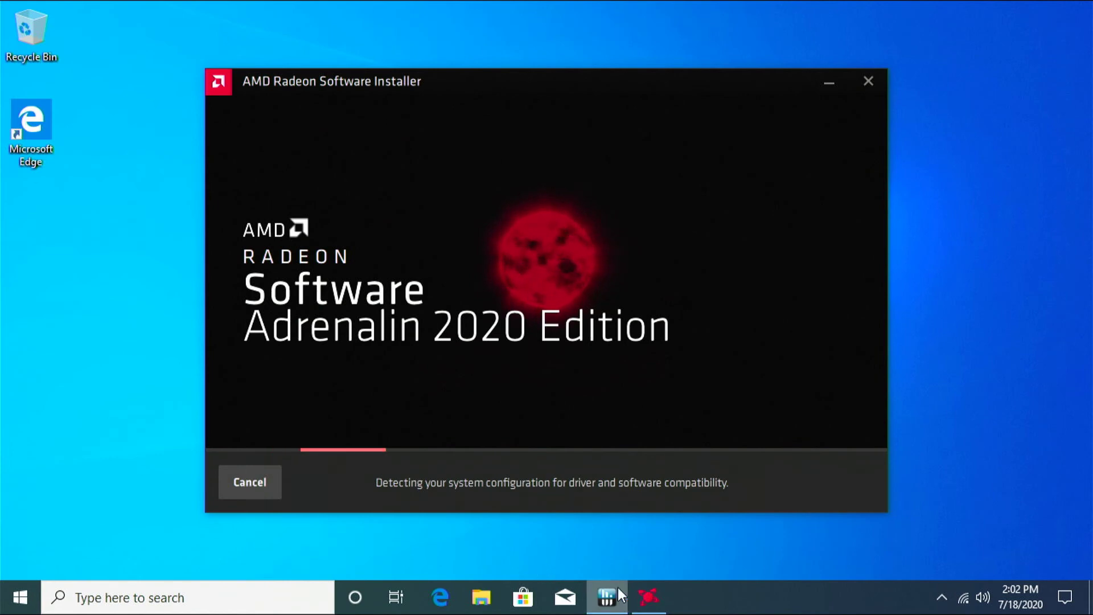
mouse_move(607, 595)
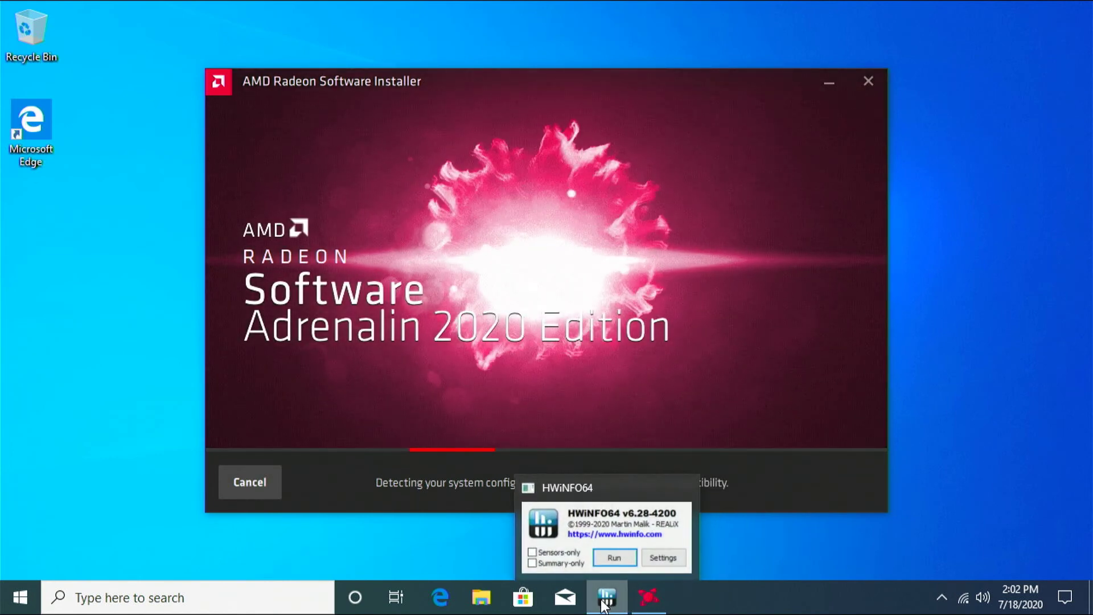
mouse_move(664, 607)
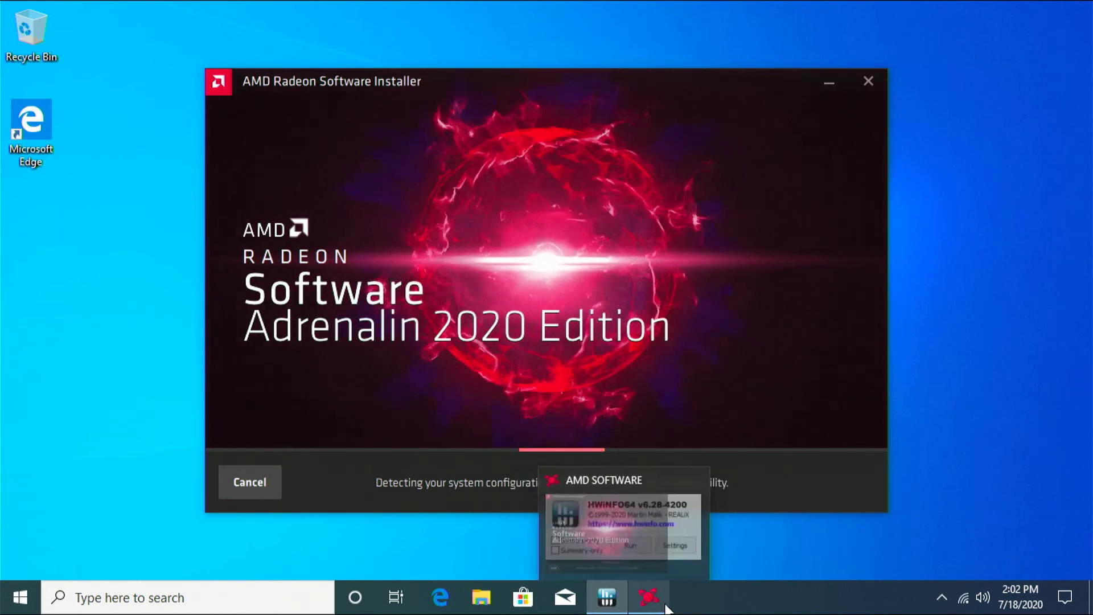
left_click(661, 599)
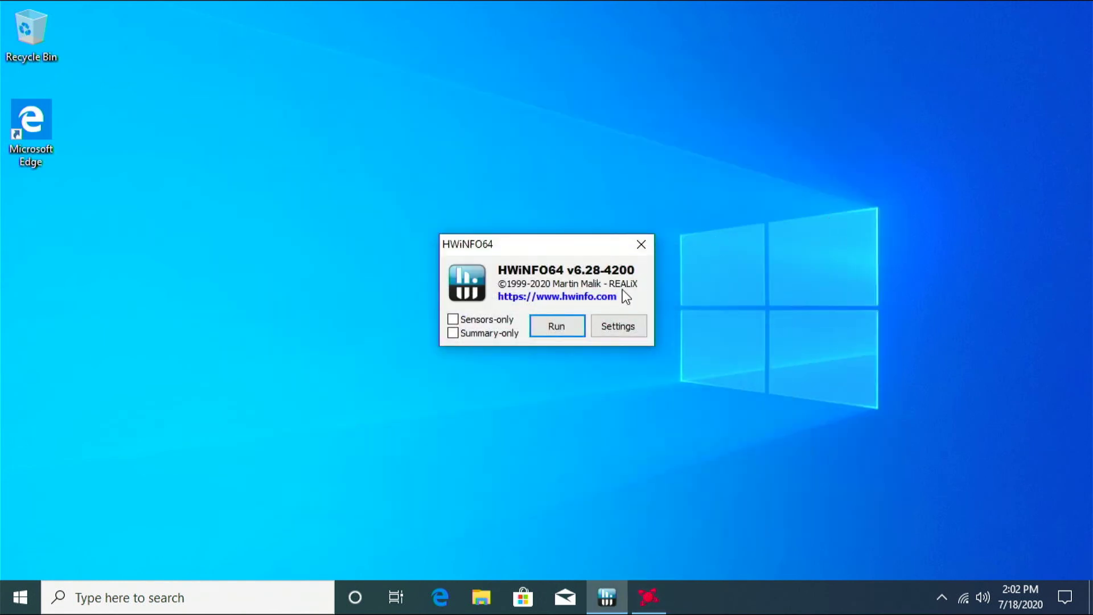
- Run the HWiNFO64 hardware scan, close the System Summary, and open Sensors
left_click(480, 333)
left_click(476, 335)
left_click(556, 327)
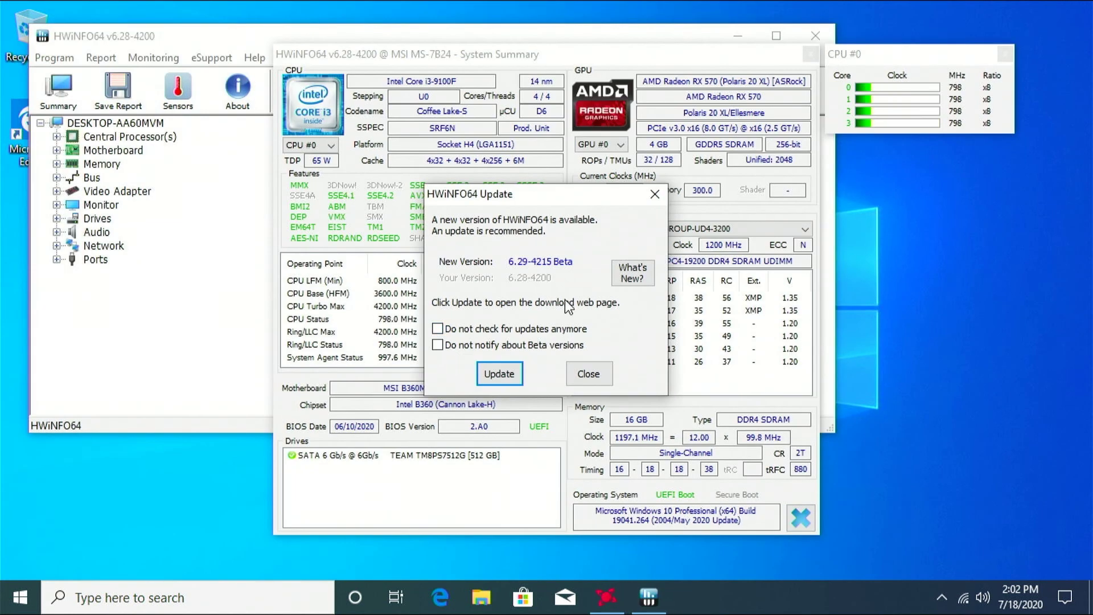
left_click(586, 372)
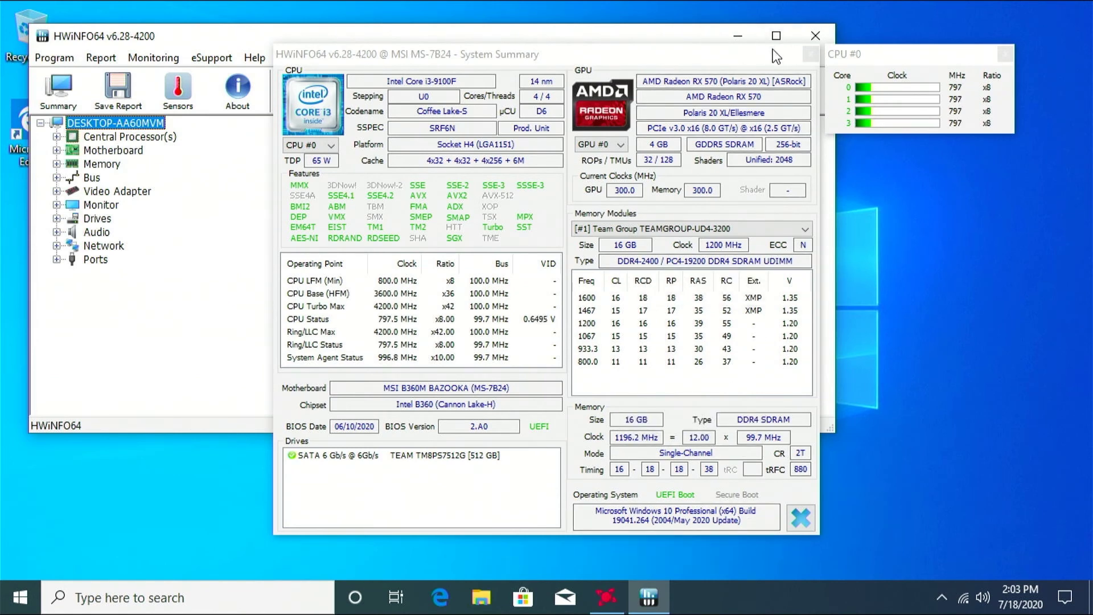
left_click(810, 54)
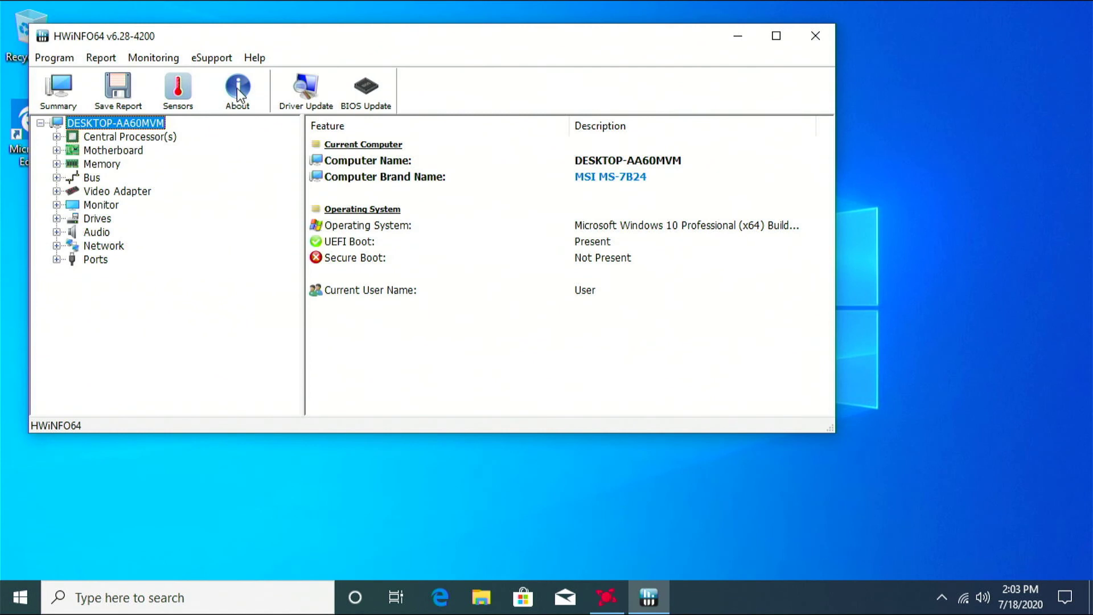
left_click(199, 92)
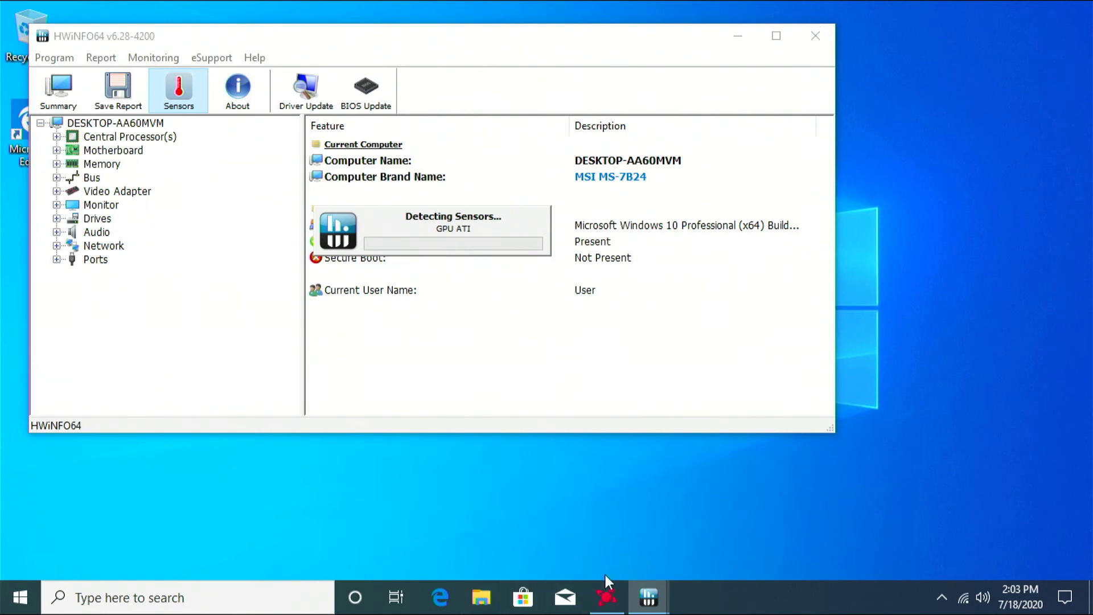
left_click(606, 597)
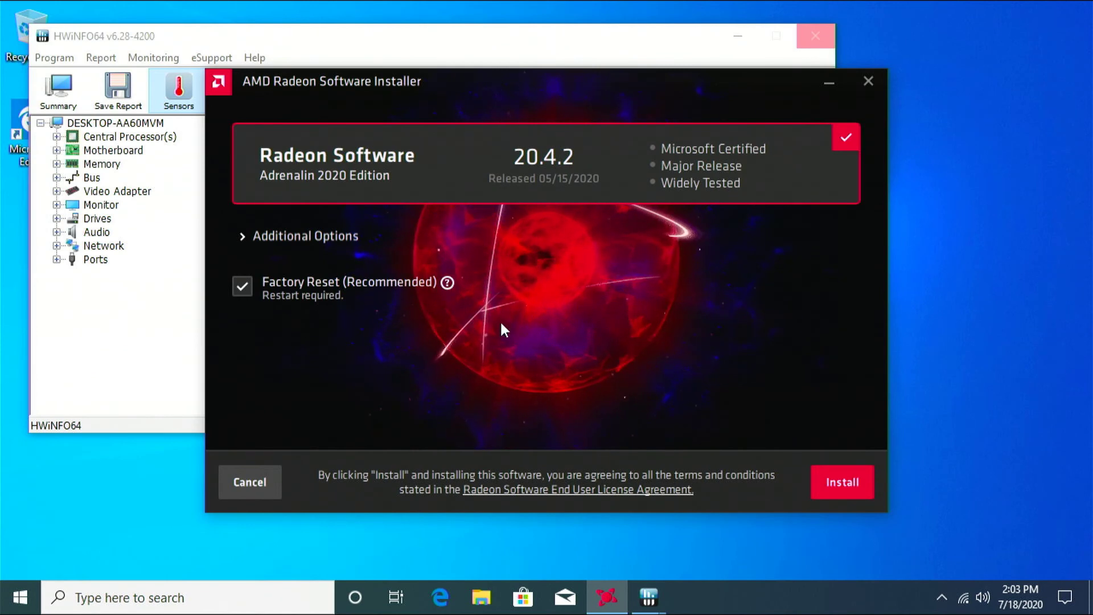
- Install Radeon Software 20.4.2 with Factory Reset checked
left_click(845, 483)
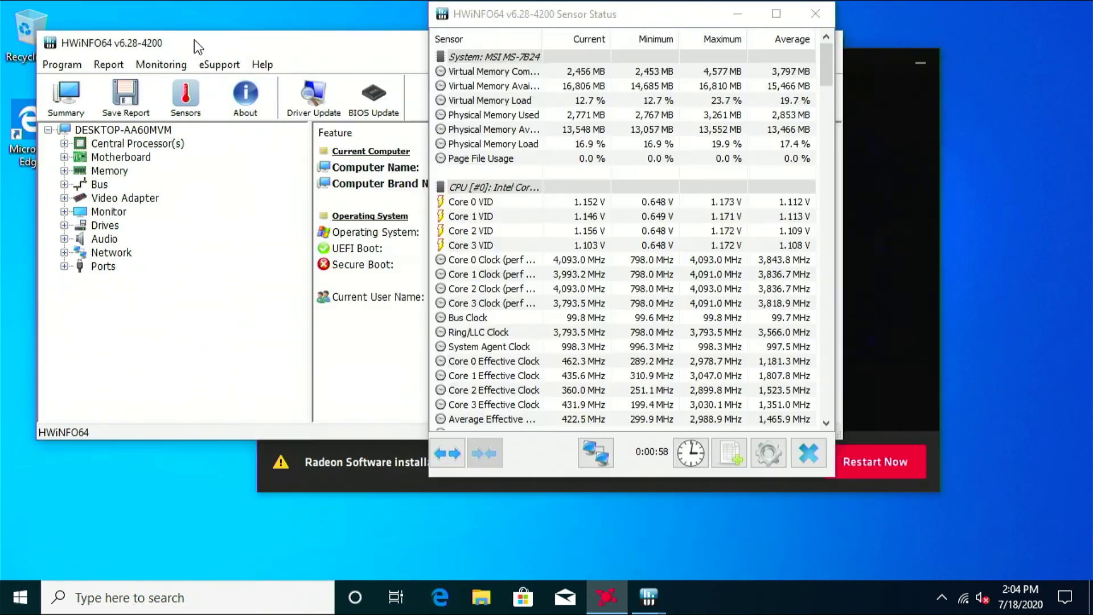
left_click(193, 40)
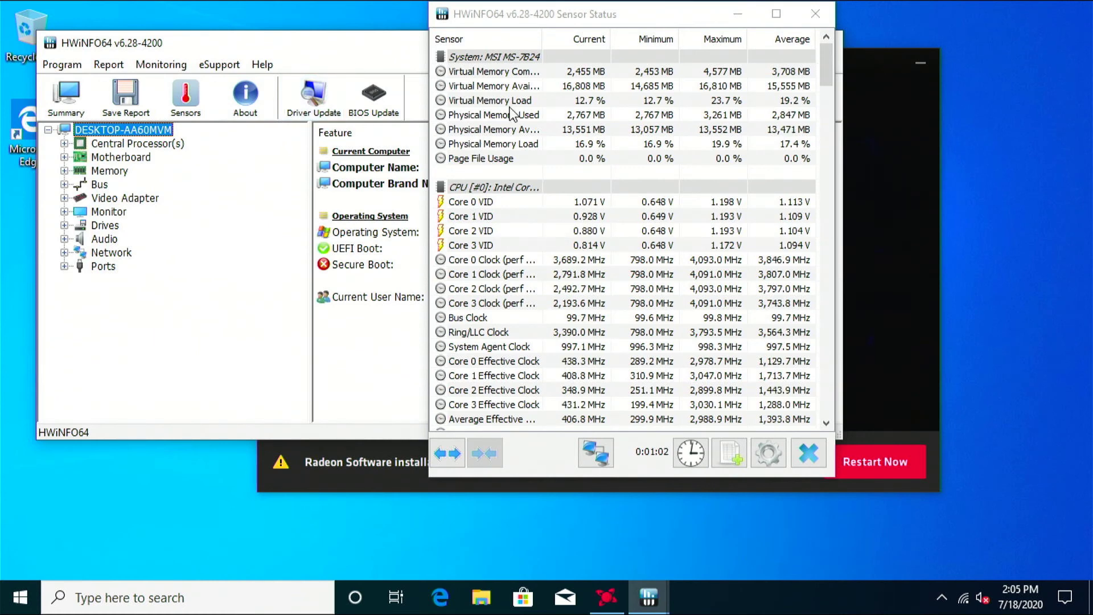
- Add the CPU Package and GPU Thermal Diode temperatures to the system tray
scroll(511, 176, "down", 6)
scroll(511, 176, "down", 6)
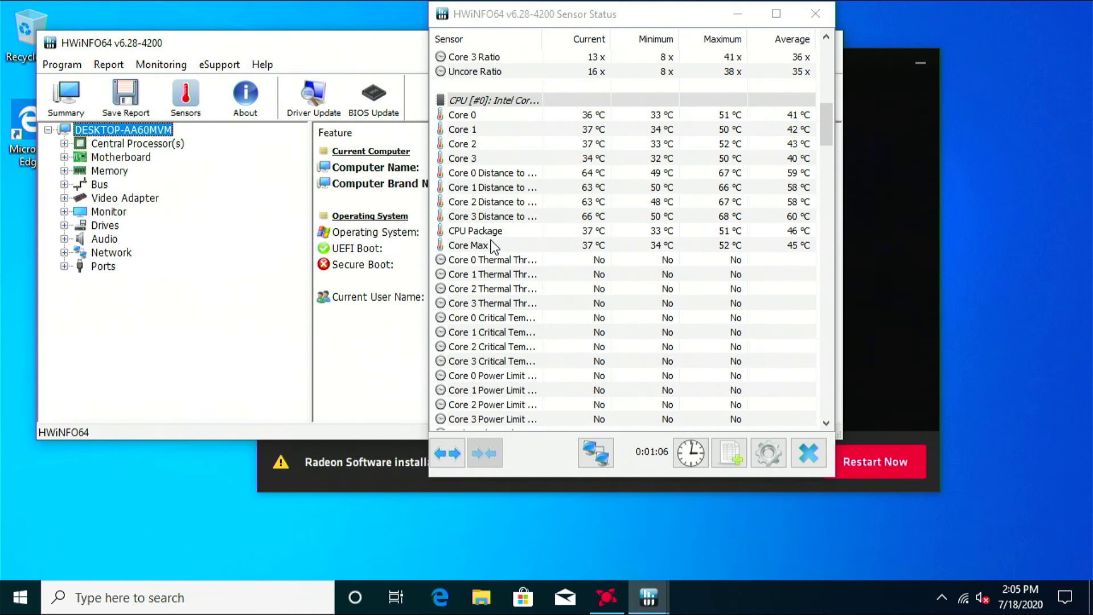
right_click(612, 233)
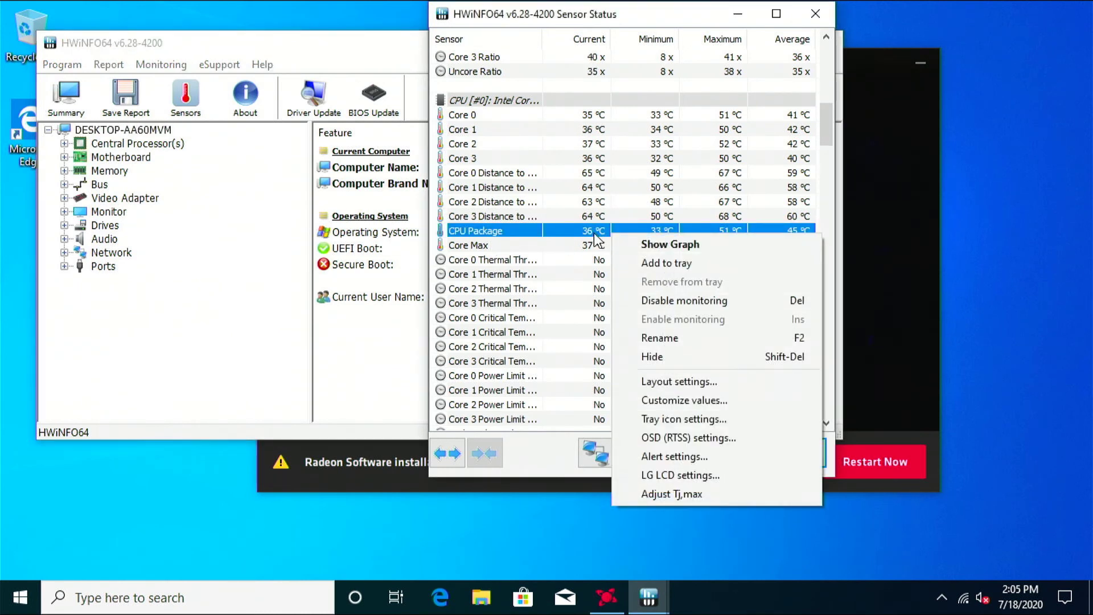
left_click(650, 265)
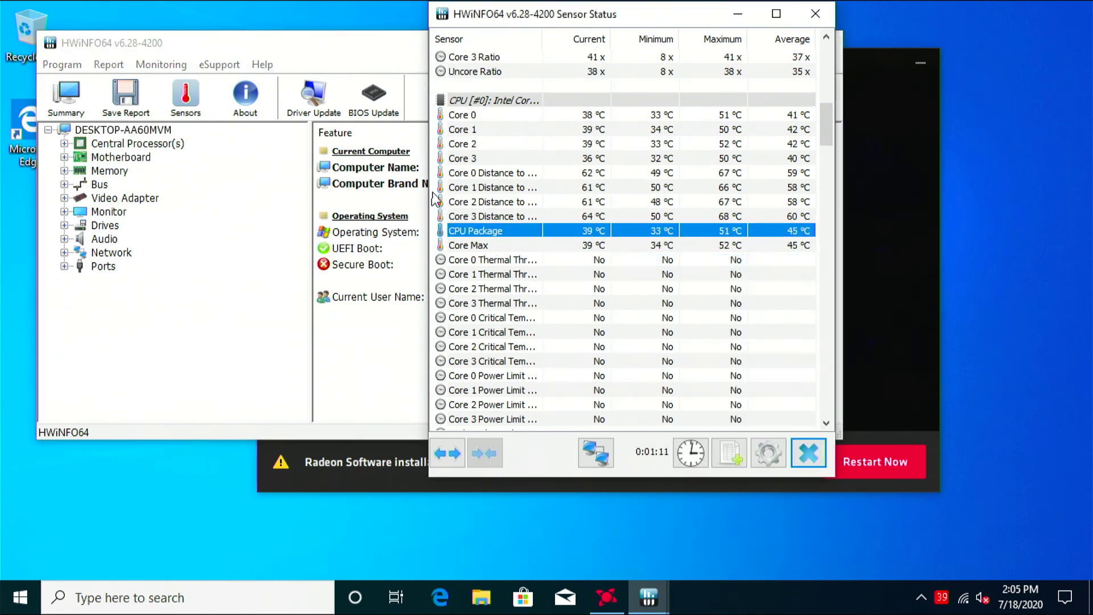
scroll(494, 233, "down", 15)
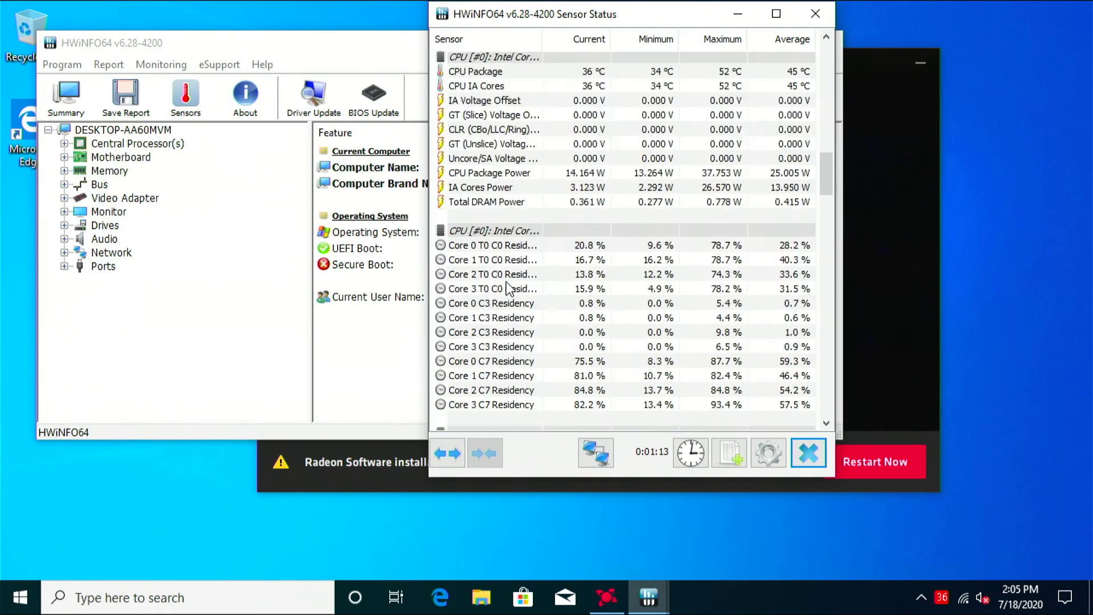
scroll(507, 281, "down", 10)
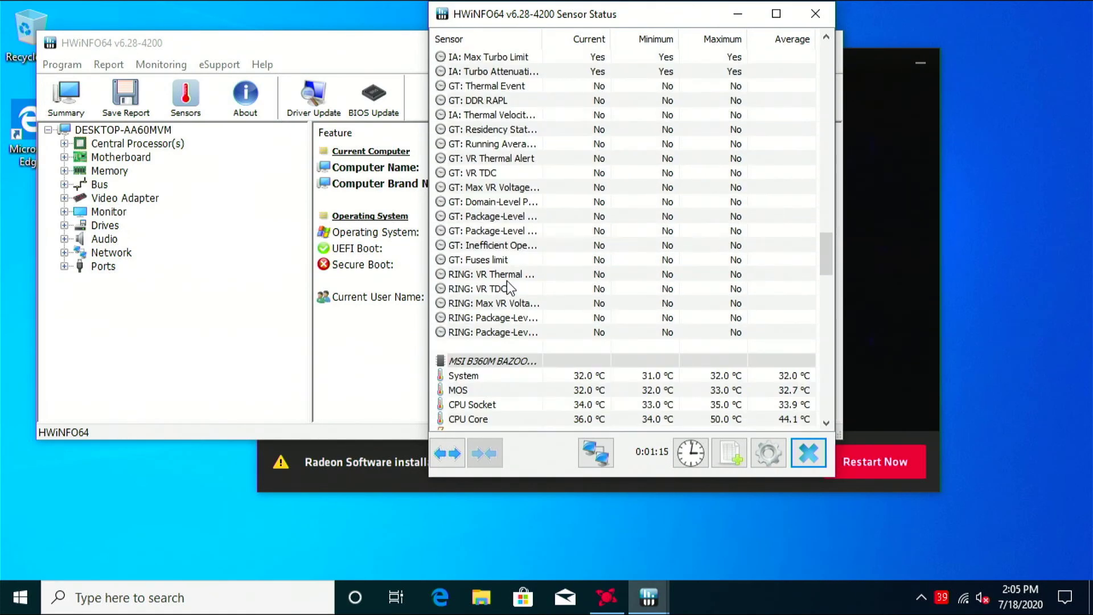
scroll(508, 282, "down", 15)
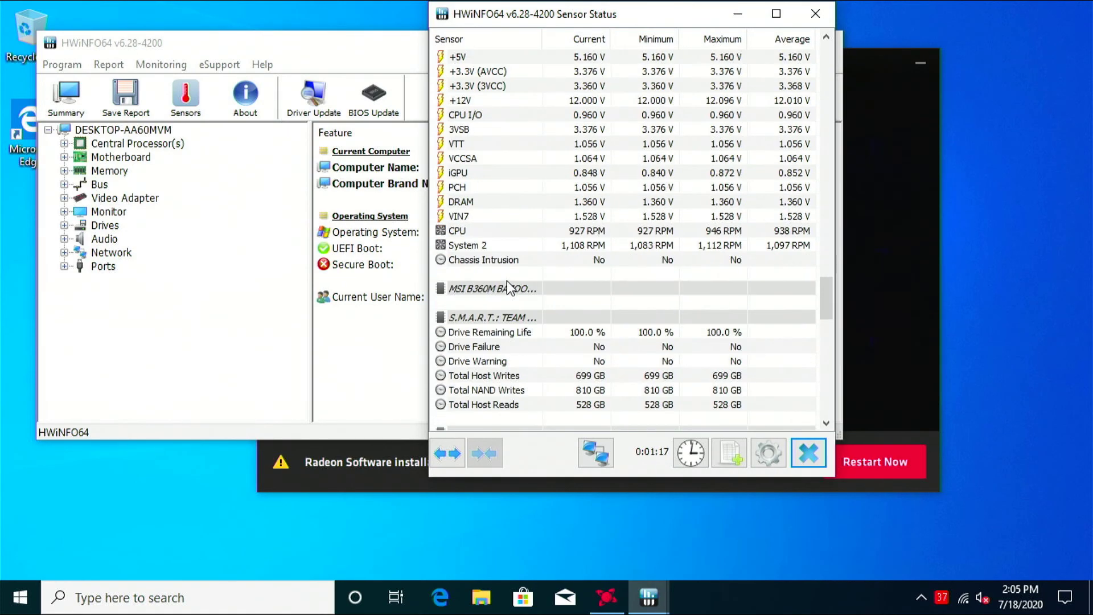
scroll(507, 281, "down", 1)
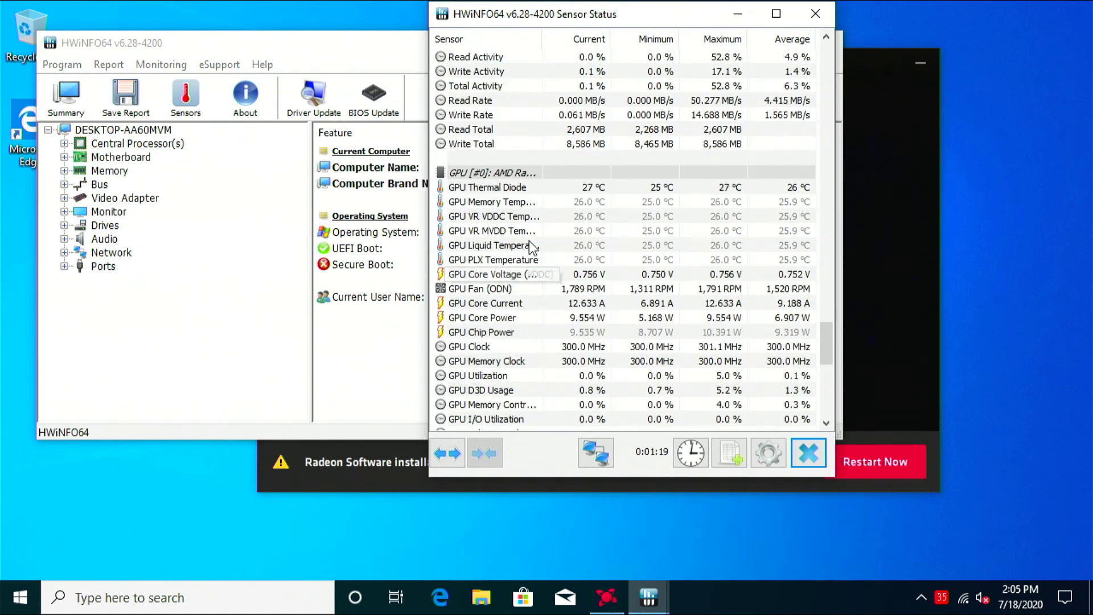
right_click(530, 189)
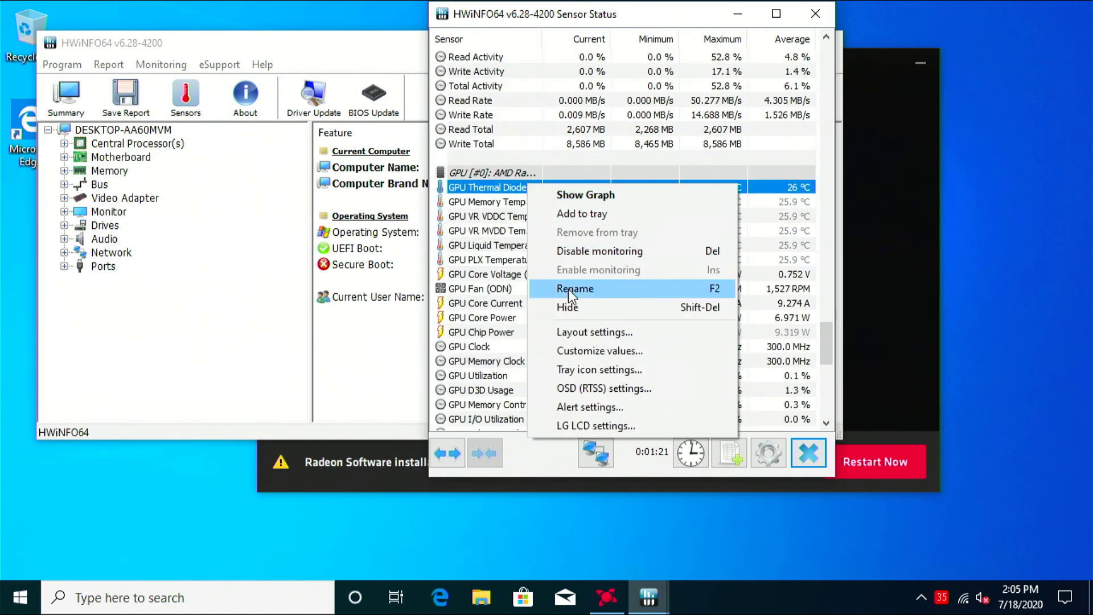
left_click(602, 221)
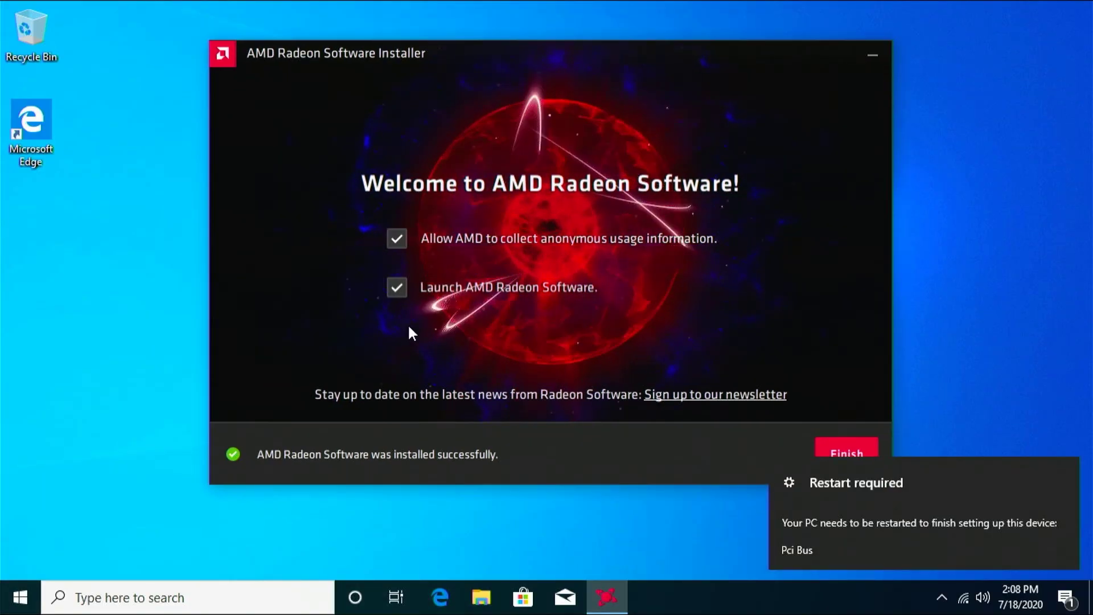
- Uncheck anonymous usage collection and finish the Radeon Software installation
left_click(400, 236)
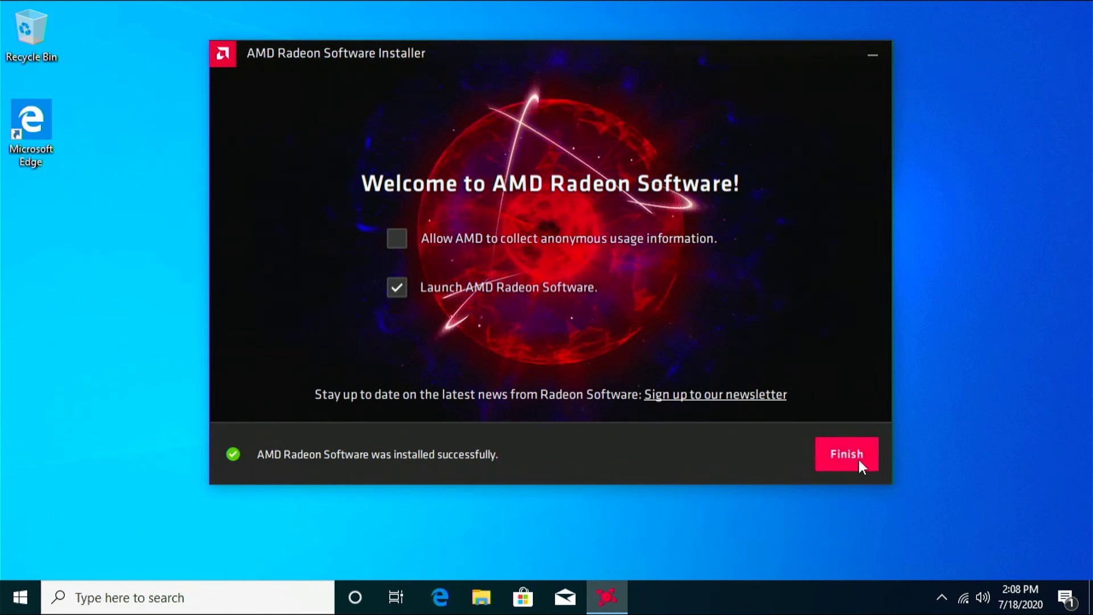
left_click(835, 450)
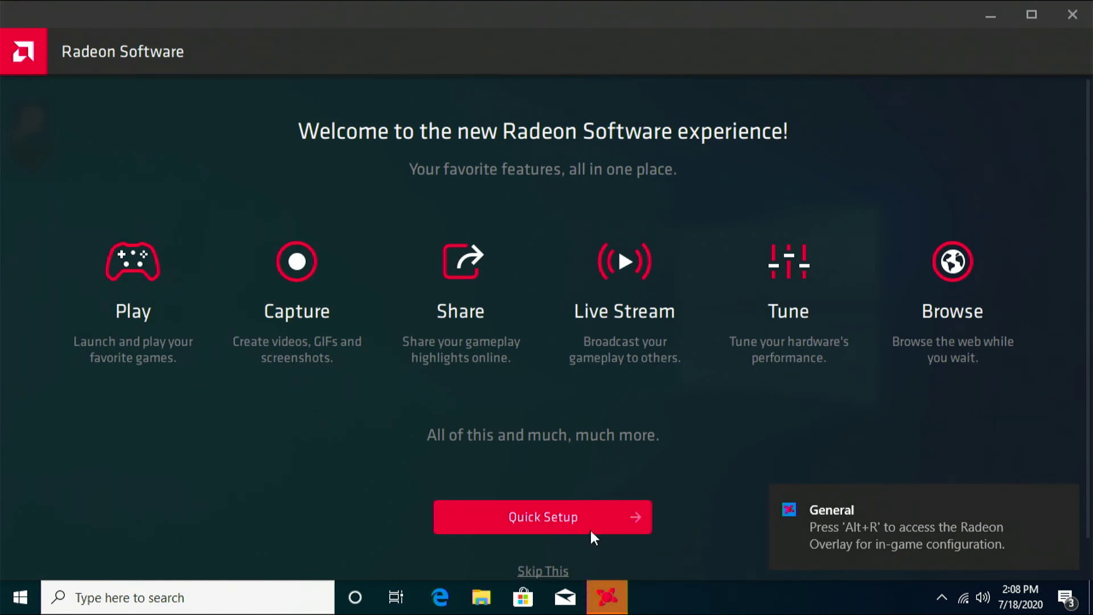
- Pick the eSports profile in Quick Setup and review the Home dashboard showing driver 20.4.2
left_click(535, 519)
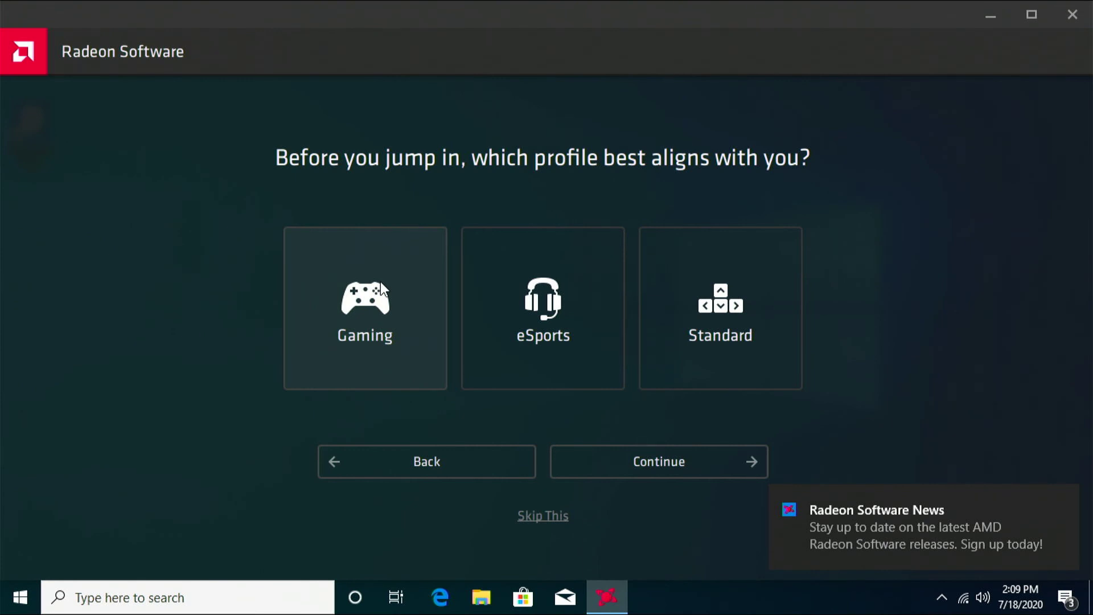
left_click(555, 355)
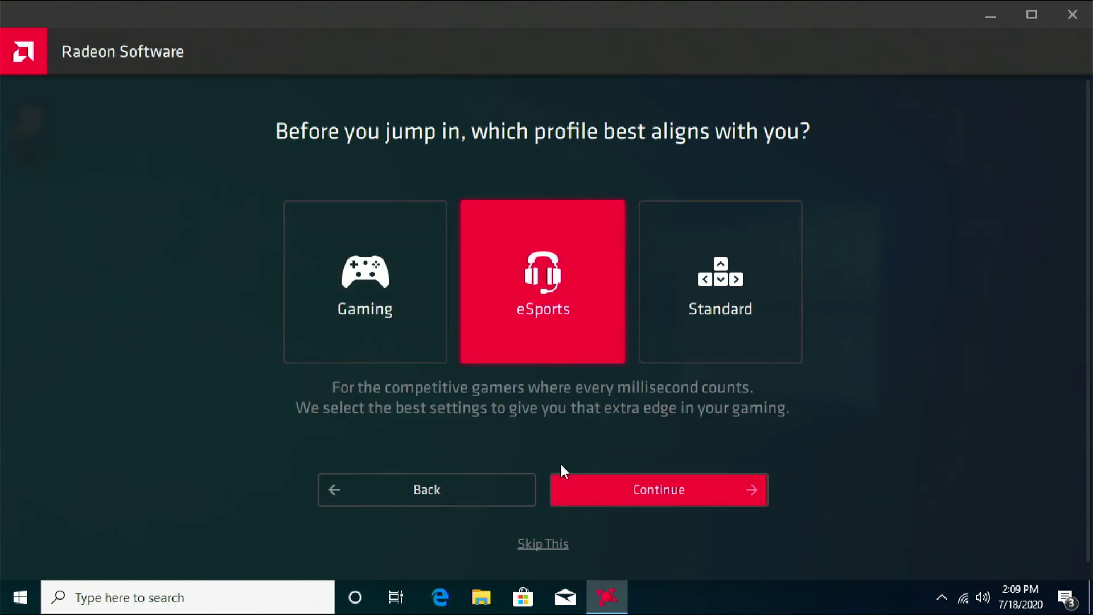
left_click(603, 486)
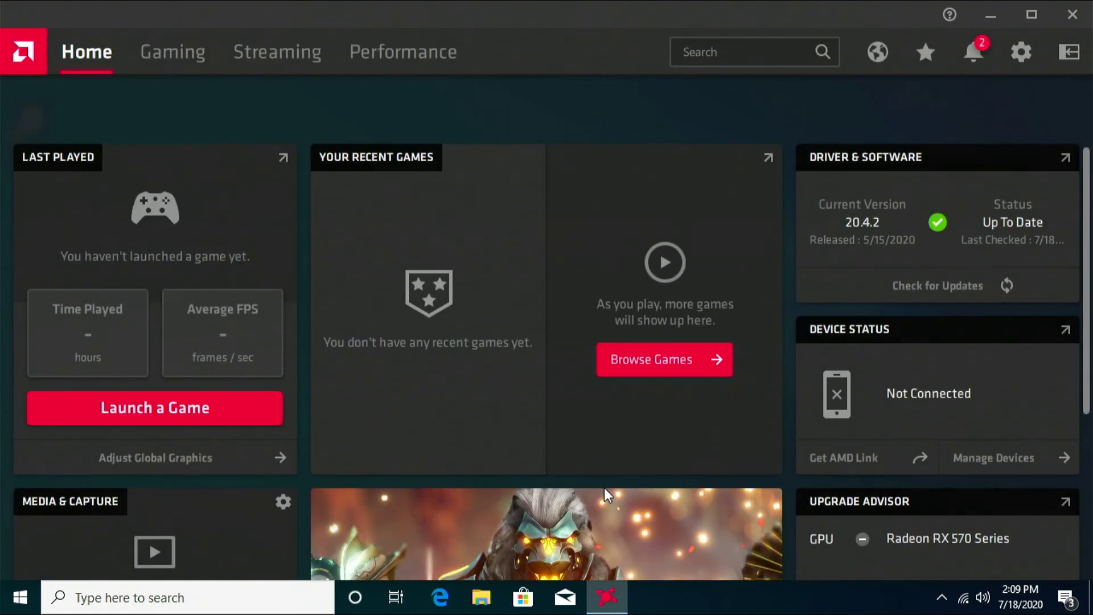
scroll(738, 202, "down", 5)
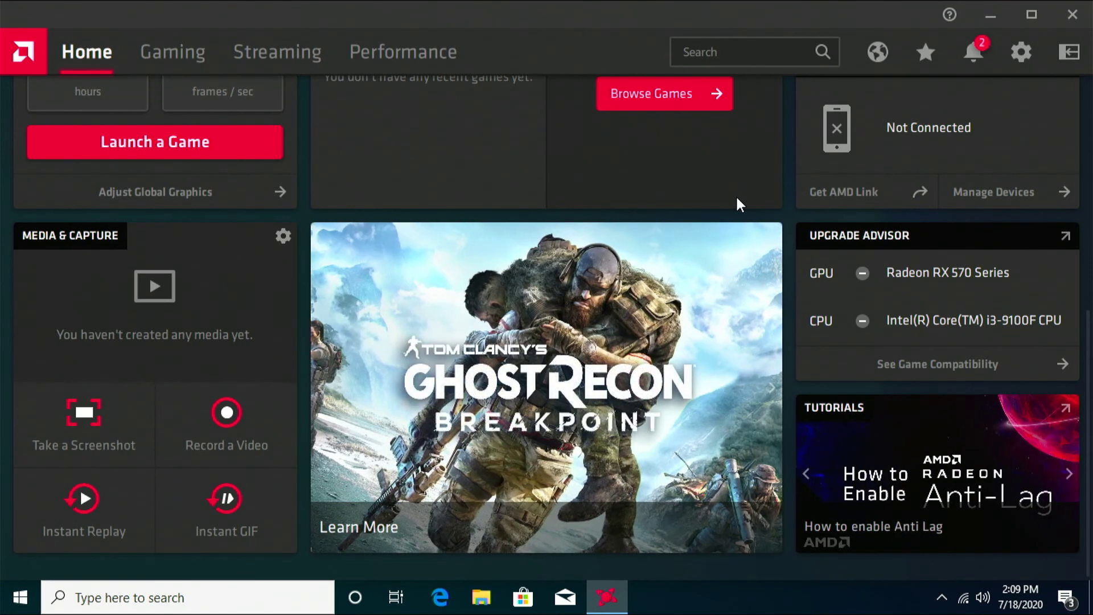
scroll(736, 199, "up", 5)
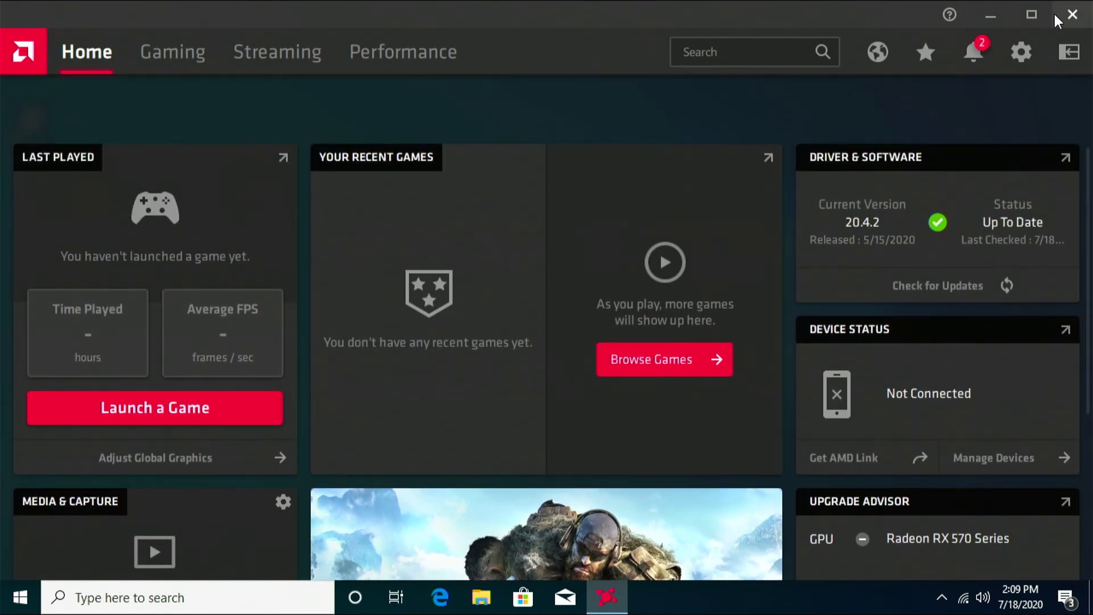